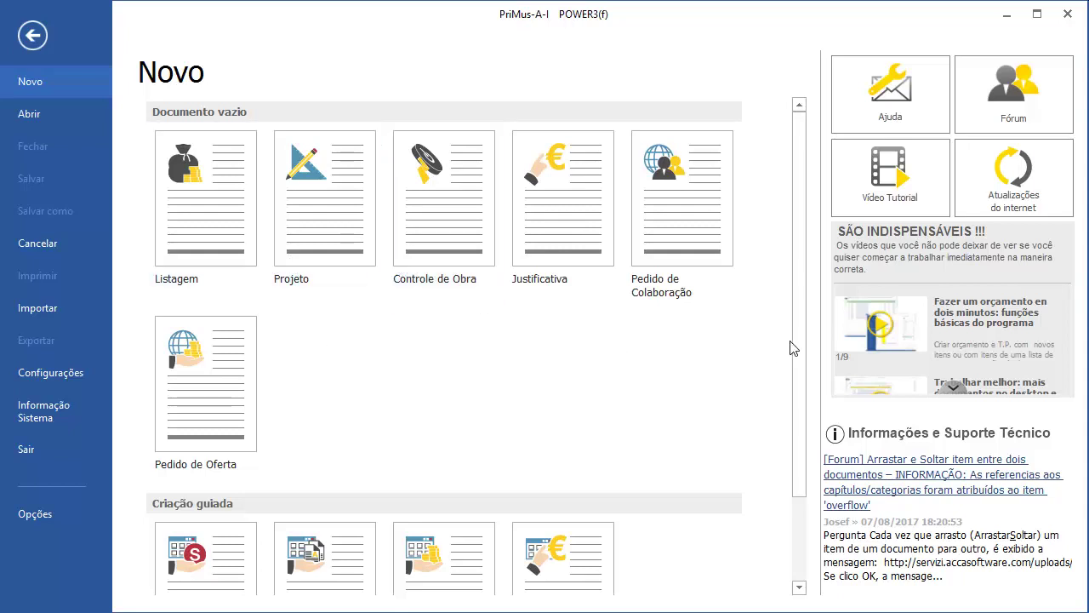
Start a guided Projeto document with the SuperWizard based on a model, using CASA.dcf as the reference document
{"action": "scroll", "coordinate": [800, 345], "scroll_direction": "down", "scroll_amount": 2}
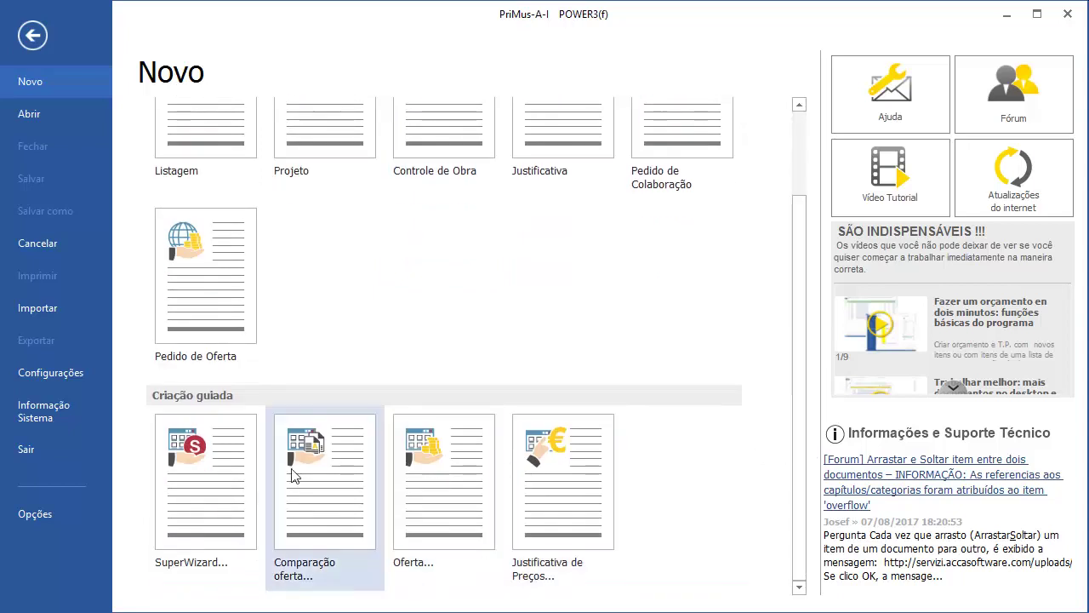
{"action": "left_click", "coordinate": [203, 473]}
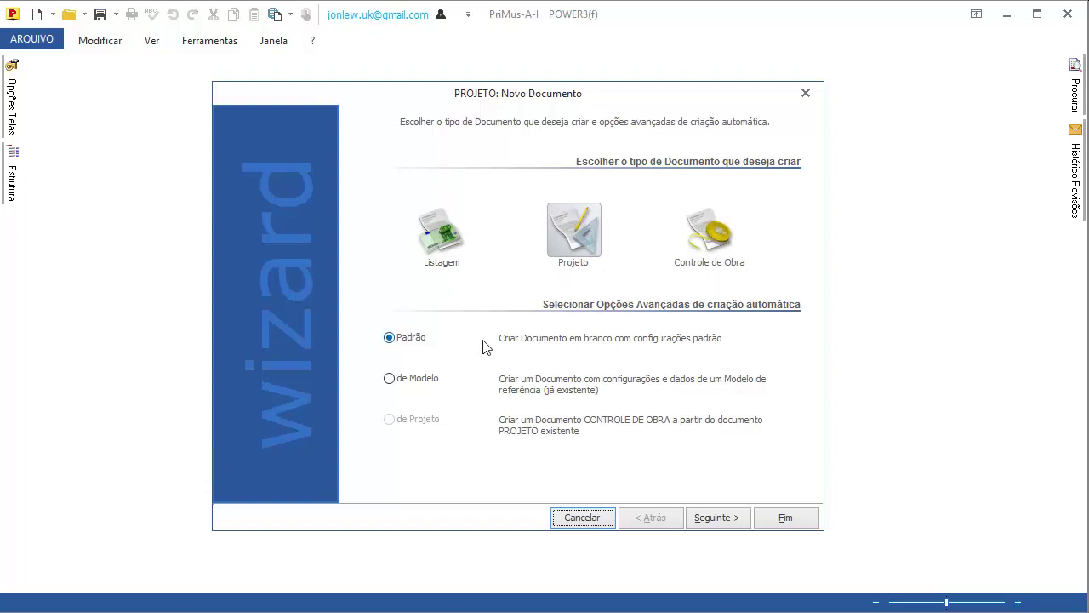
{"action": "left_click", "coordinate": [410, 383]}
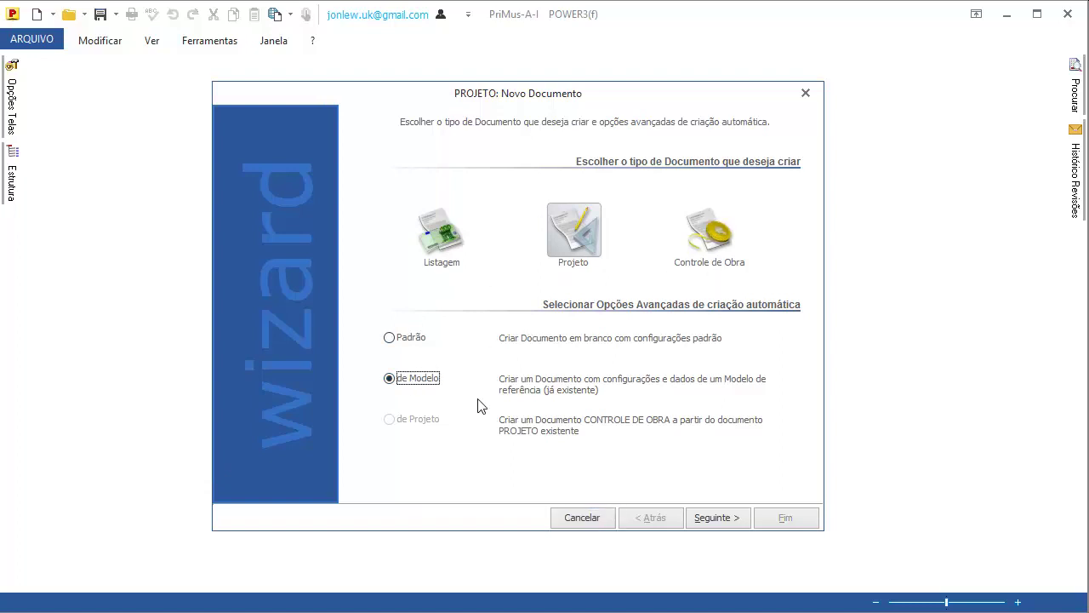
{"action": "left_click", "coordinate": [720, 514]}
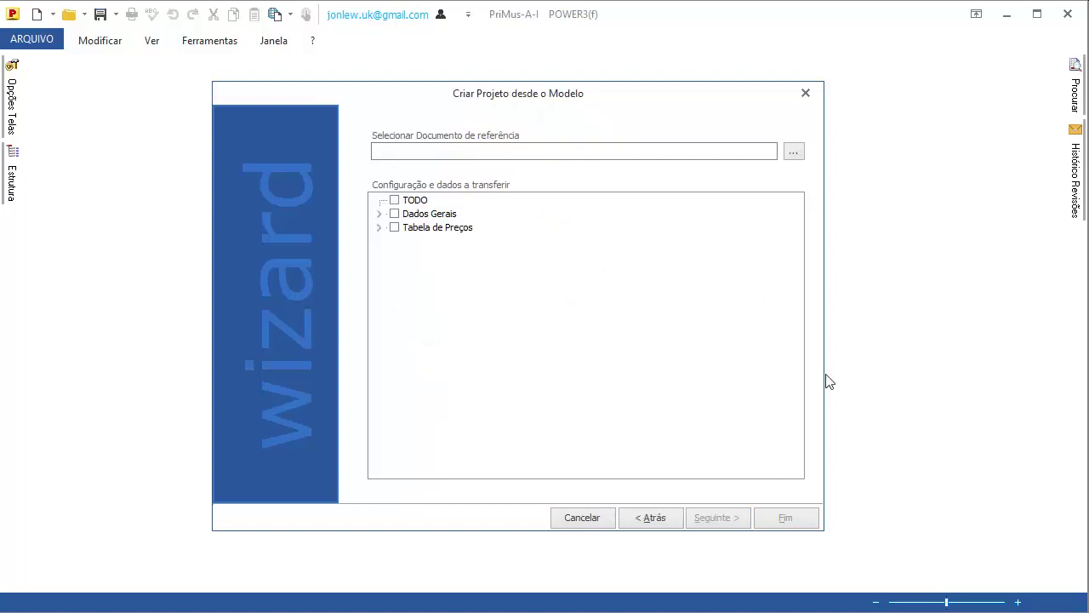
{"action": "left_click", "coordinate": [793, 152]}
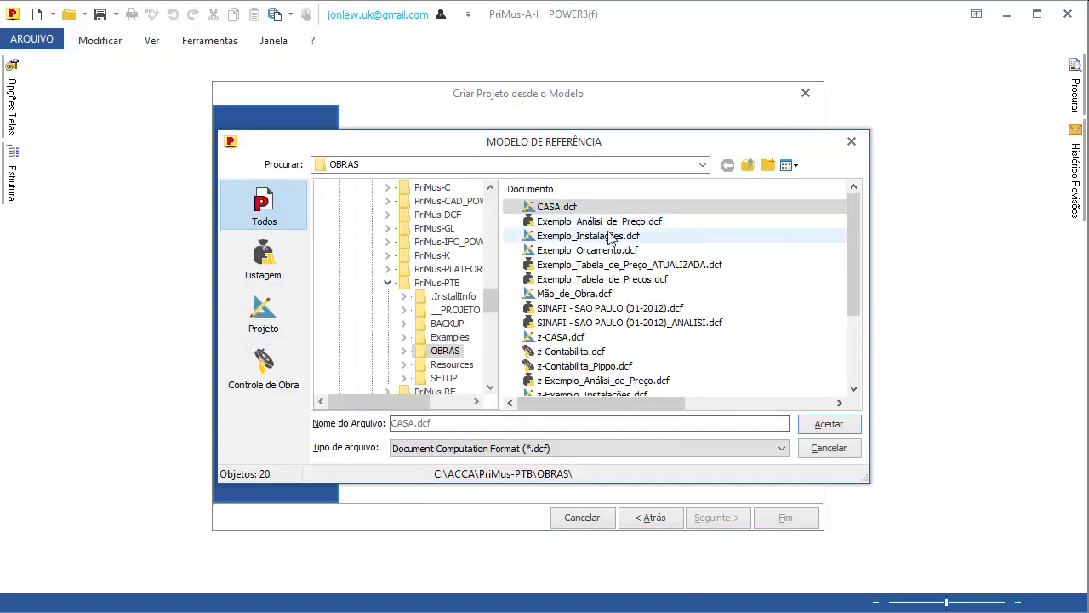
{"action": "double_click", "coordinate": [554, 211]}
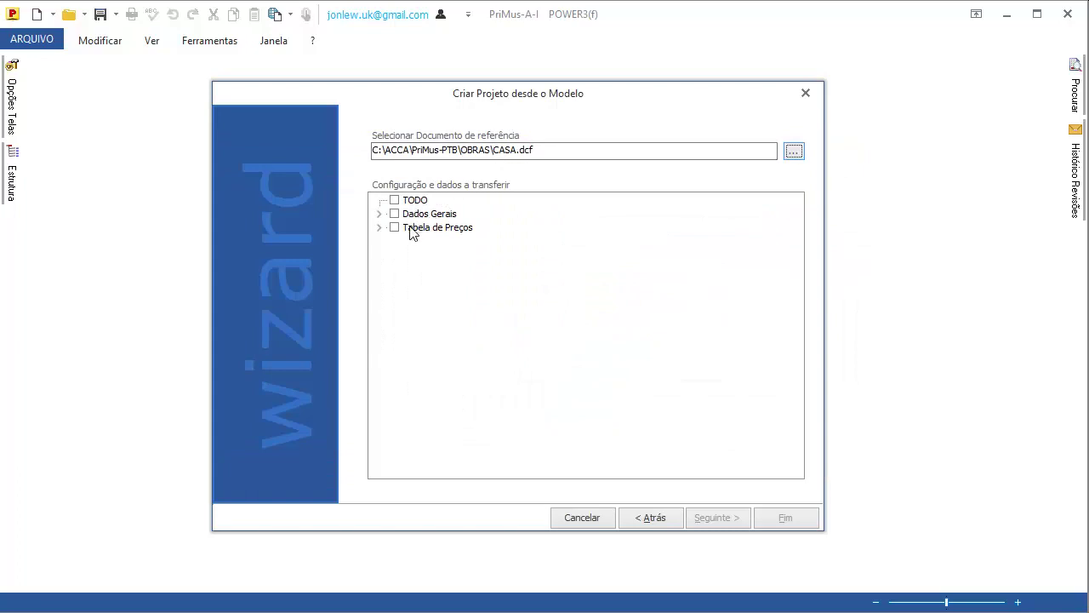
Create the project with the Dados Gerais transferred from the model, then reposition and enlarge its document window
{"action": "left_click", "coordinate": [381, 228]}
{"action": "left_click", "coordinate": [379, 214]}
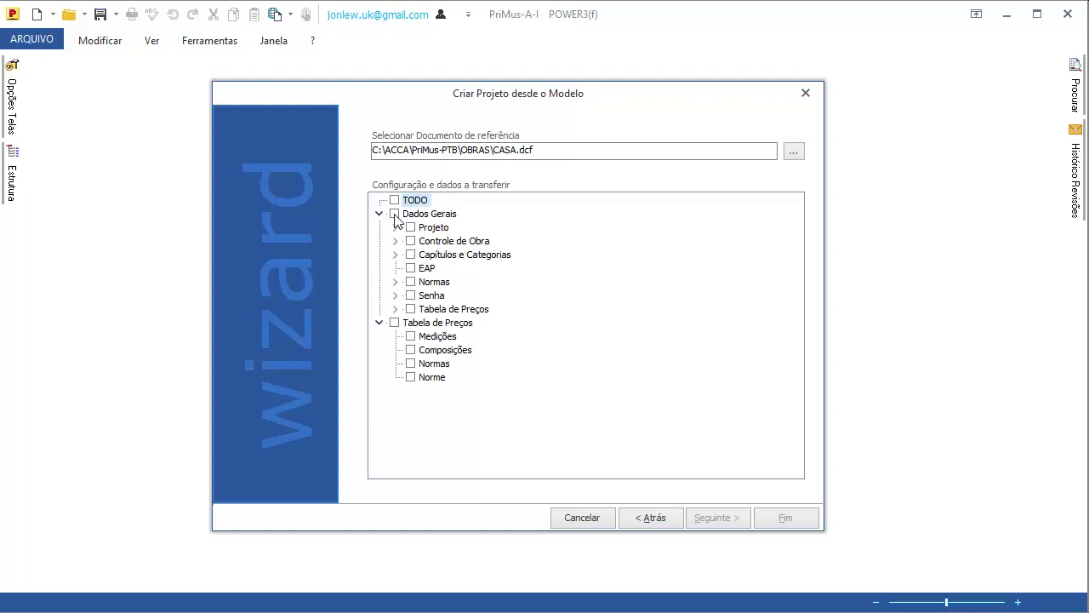
{"action": "left_click", "coordinate": [395, 214]}
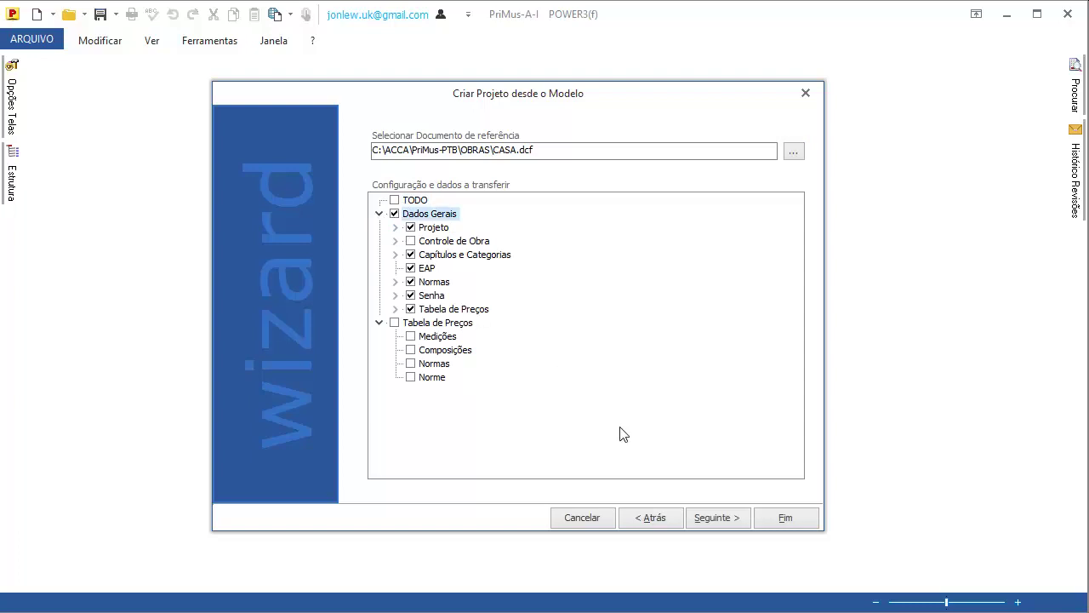
{"action": "left_click", "coordinate": [785, 519]}
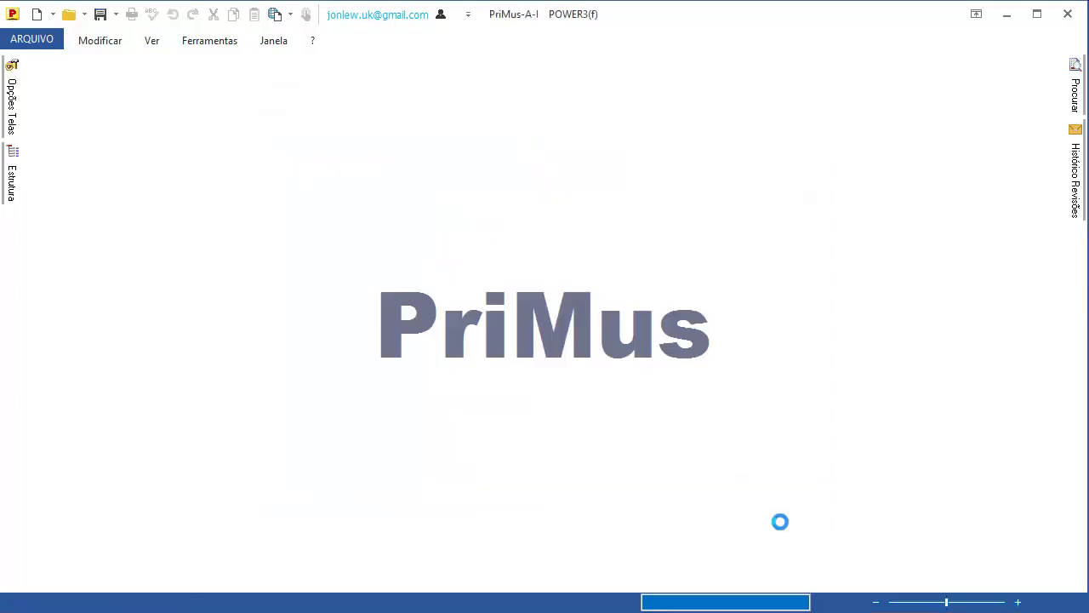
{"action": "left_click_drag", "start_coordinate": [572, 79], "coordinate": [345, 75]}
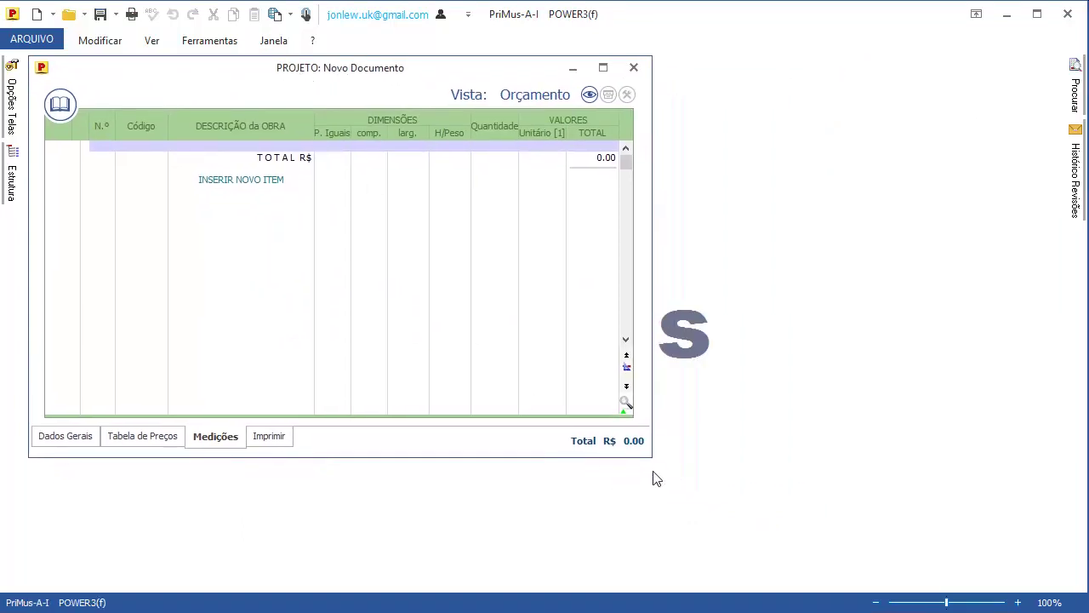
{"action": "left_click_drag", "start_coordinate": [648, 455], "coordinate": [855, 586]}
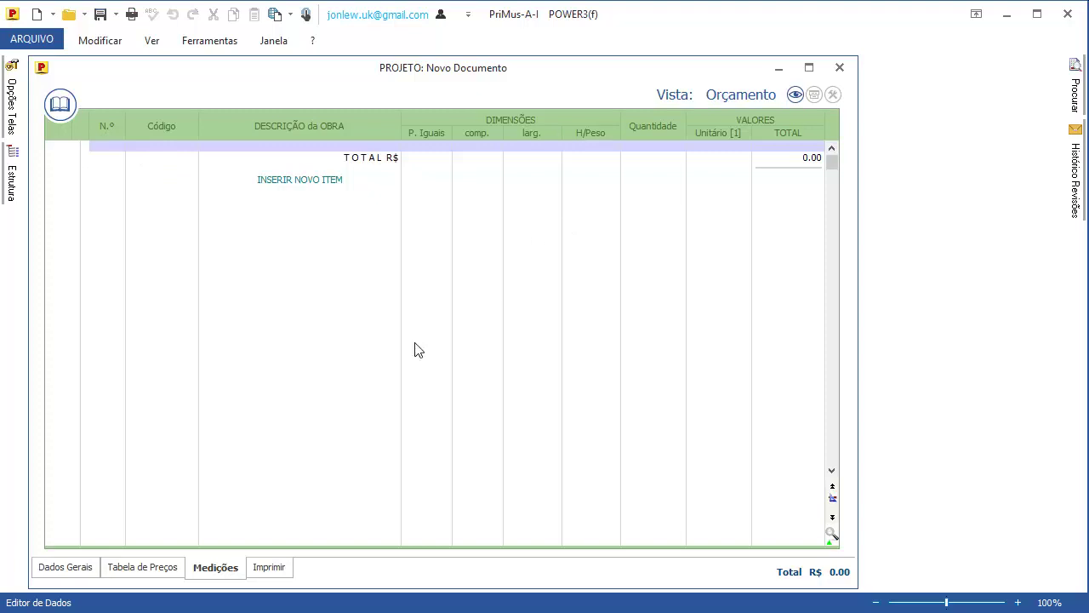
Review the new project's price table, general data, super categories, categories and sub categories
{"action": "left_click", "coordinate": [150, 570]}
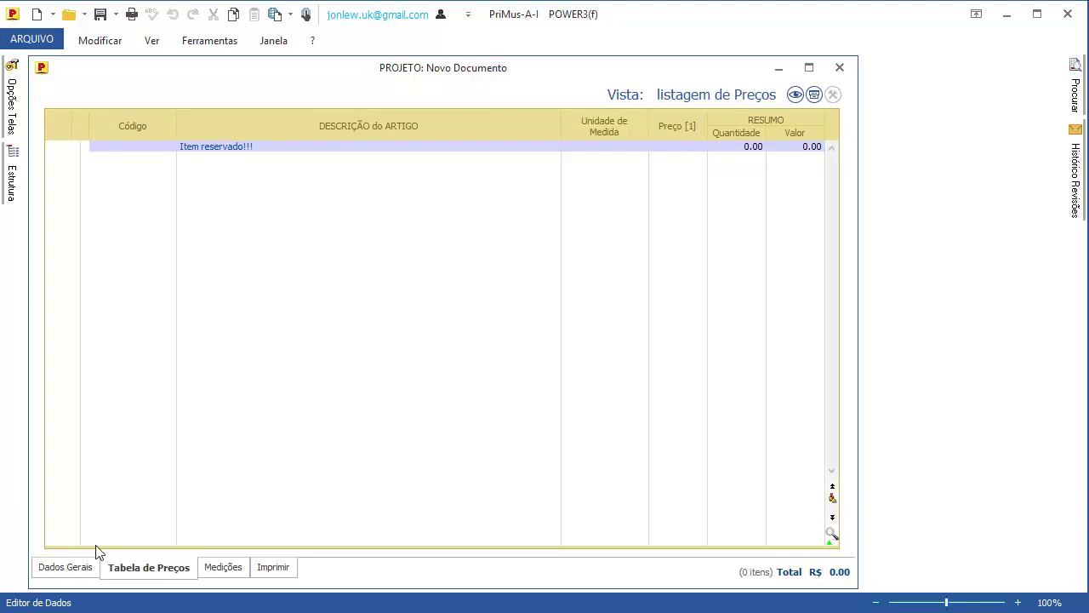
{"action": "left_click", "coordinate": [78, 563]}
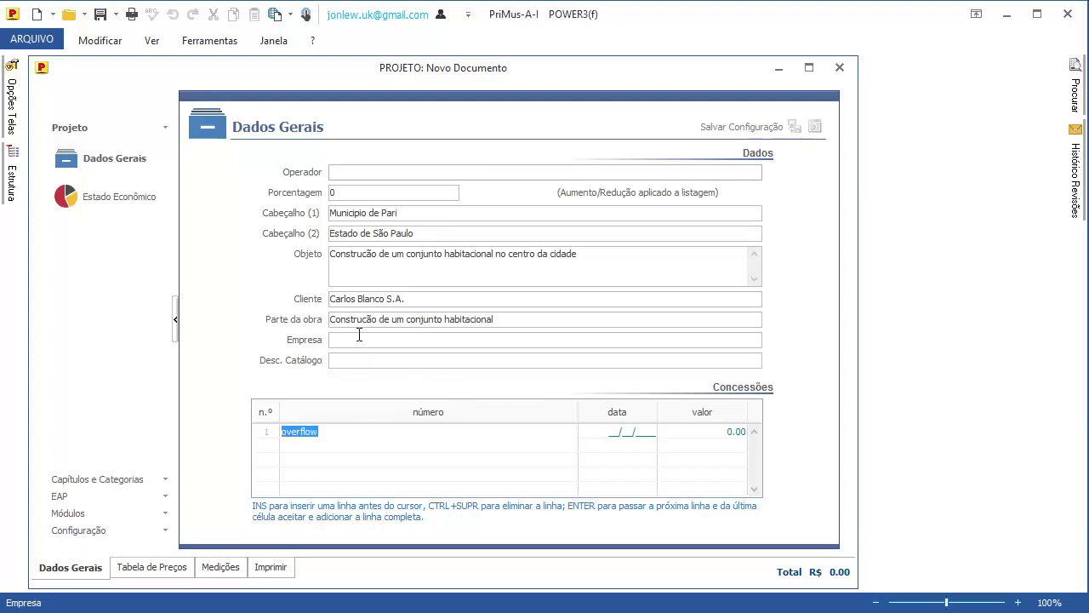
{"action": "left_click", "coordinate": [126, 478]}
{"action": "left_click", "coordinate": [111, 299]}
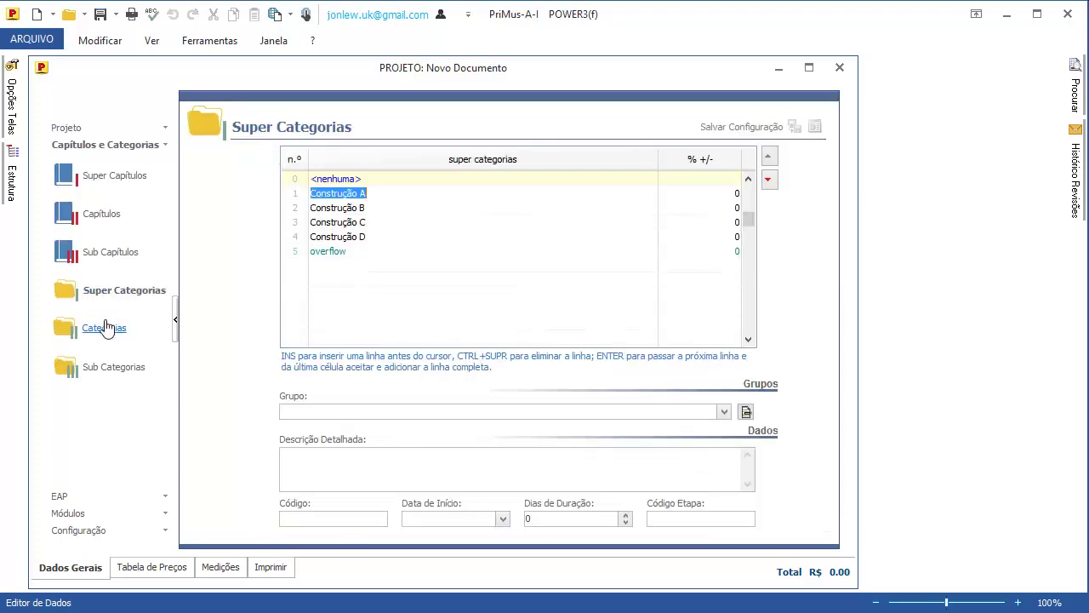
{"action": "left_click", "coordinate": [103, 335]}
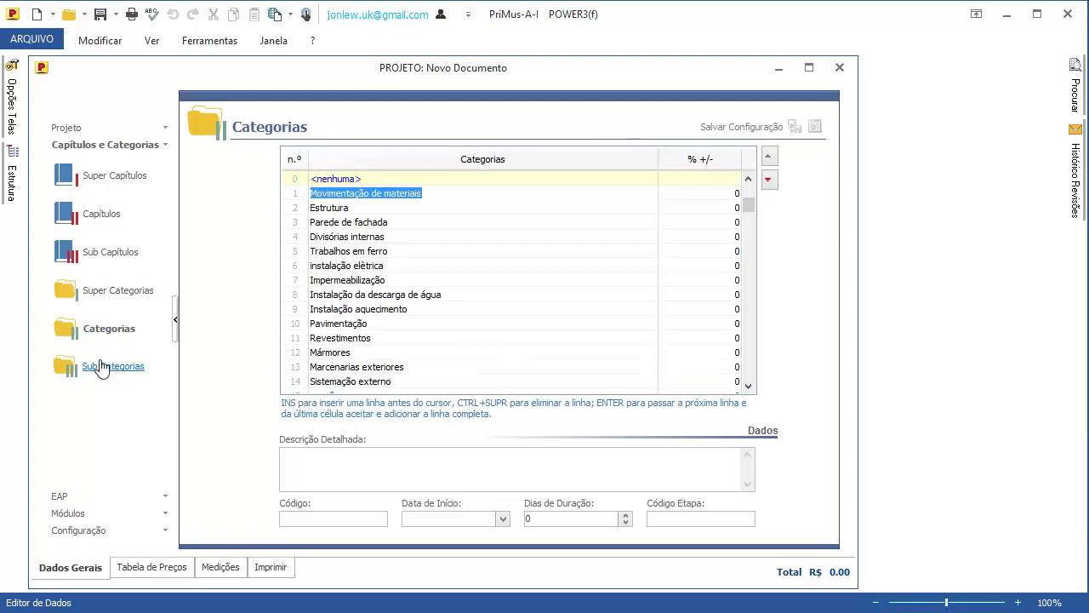
{"action": "left_click", "coordinate": [101, 366]}
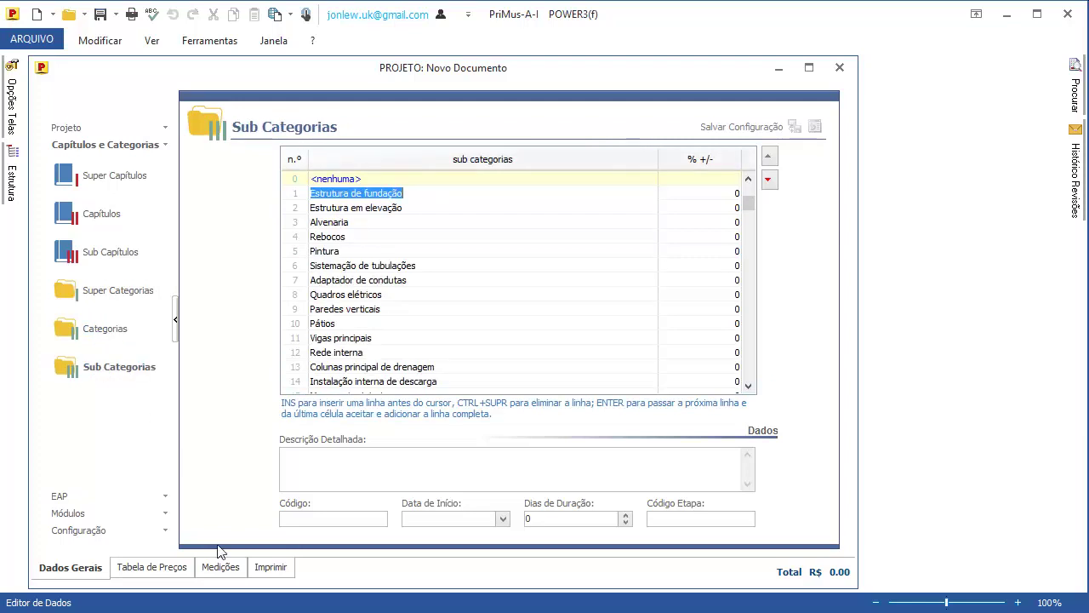
Select the new item row in the project's Medições and open the listing Exemplo_Tabela_de_Preços.dcf alongside the project
{"action": "left_click", "coordinate": [225, 572]}
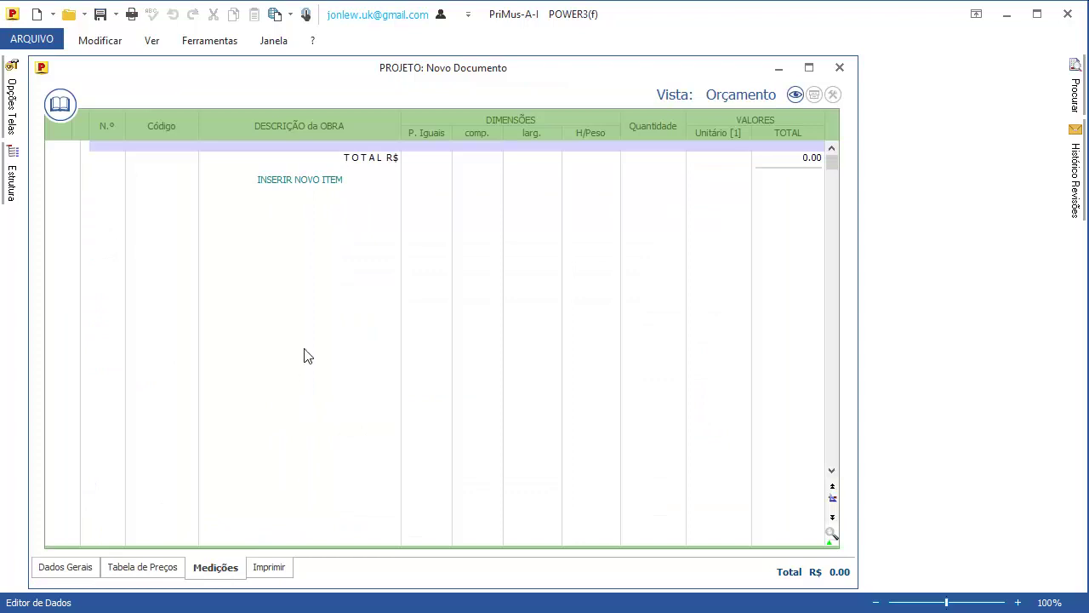
{"action": "key", "text": "Down"}
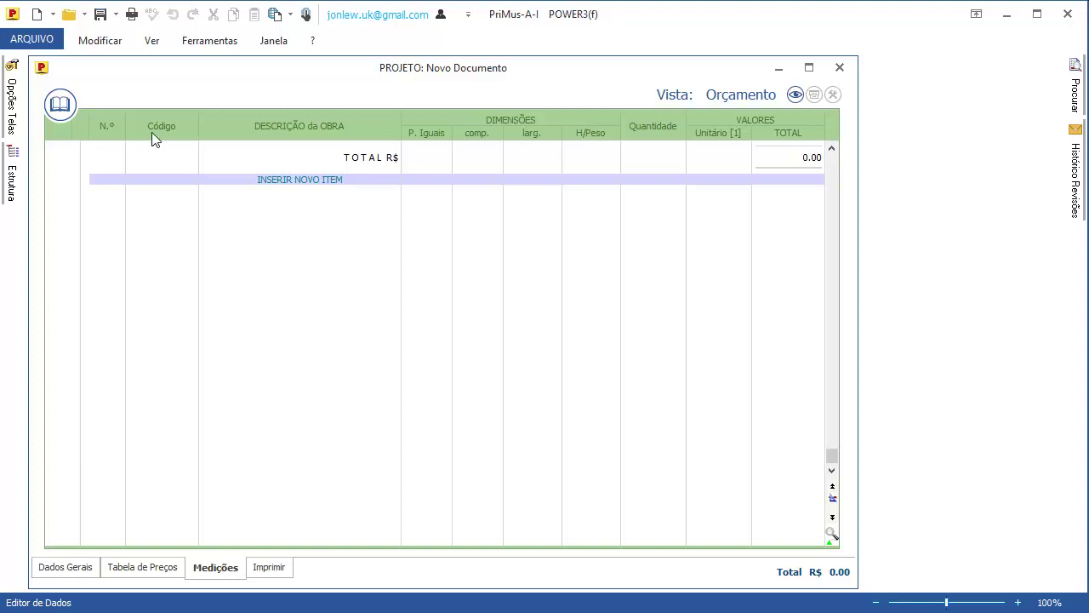
{"action": "left_click", "coordinate": [72, 17]}
{"action": "left_click", "coordinate": [75, 37]}
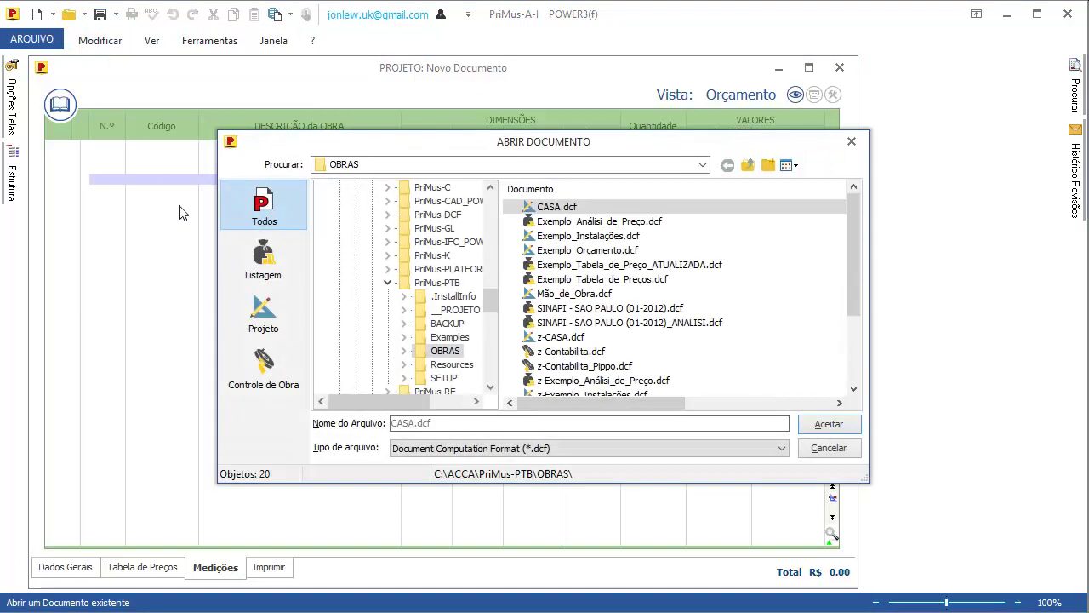
{"action": "left_click", "coordinate": [281, 281]}
{"action": "double_click", "coordinate": [563, 235]}
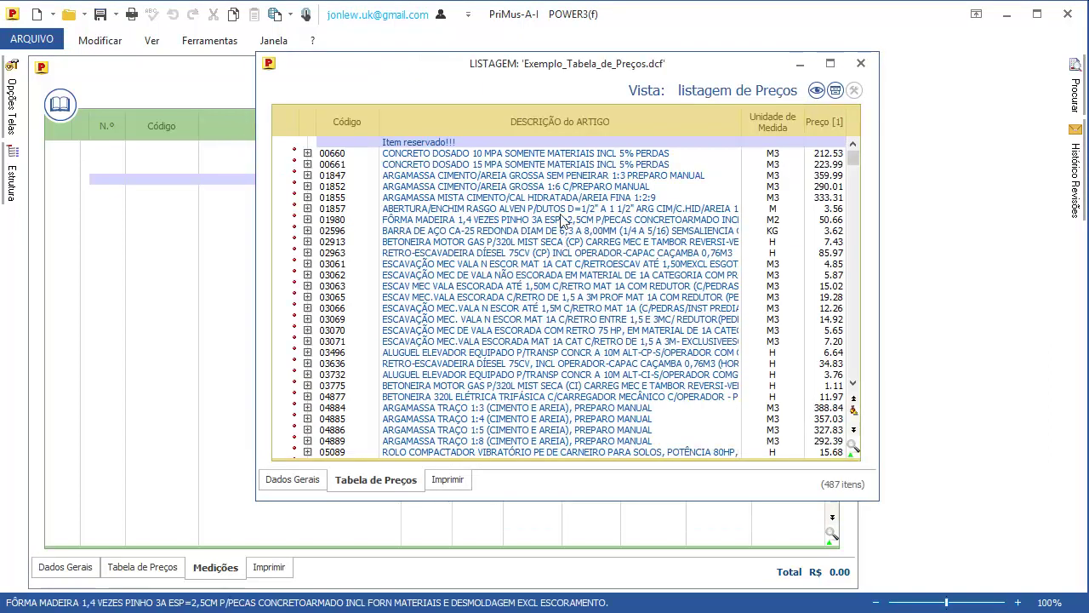
{"action": "left_click_drag", "start_coordinate": [565, 73], "coordinate": [728, 76]}
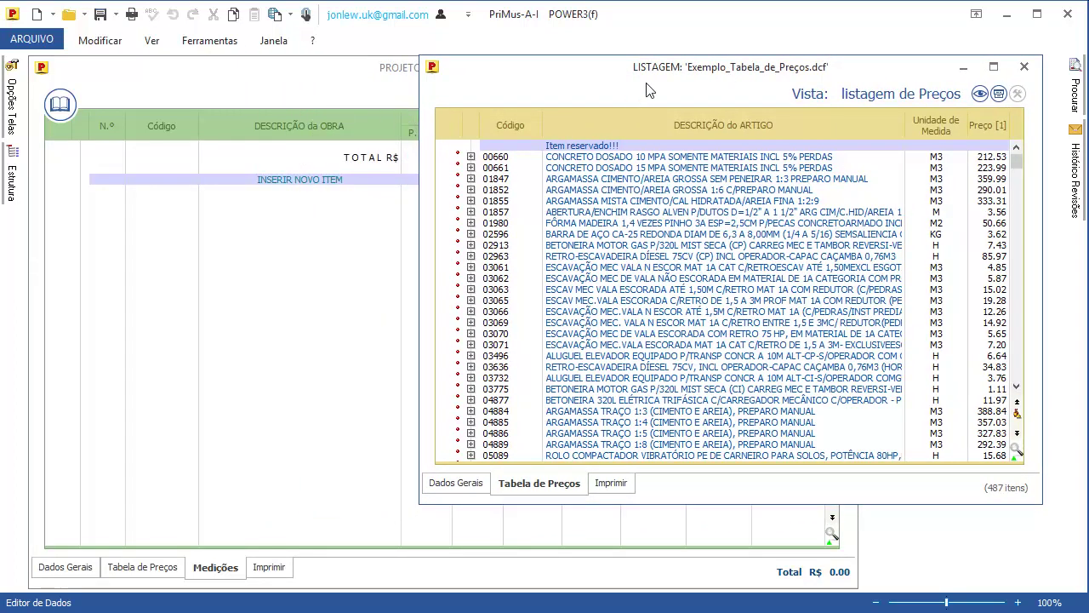
Browse the price listing and expand items 05621, 05619 and 05089 to examine their full descriptions and prices
{"action": "key", "text": "Down"}
{"action": "key", "text": "Down"}
{"action": "key", "text": "Down"}
{"action": "key", "text": "Down"}
{"action": "key", "text": "Down"}
{"action": "key", "text": "Down"}
{"action": "key", "text": "Down"}
{"action": "key", "text": "Down"}
{"action": "key", "text": "Down"}
{"action": "key", "text": "Down"}
{"action": "key", "text": "Down"}
{"action": "key", "text": "Down"}
{"action": "key", "text": "Down"}
{"action": "key", "text": "Down"}
{"action": "key", "text": "Down"}
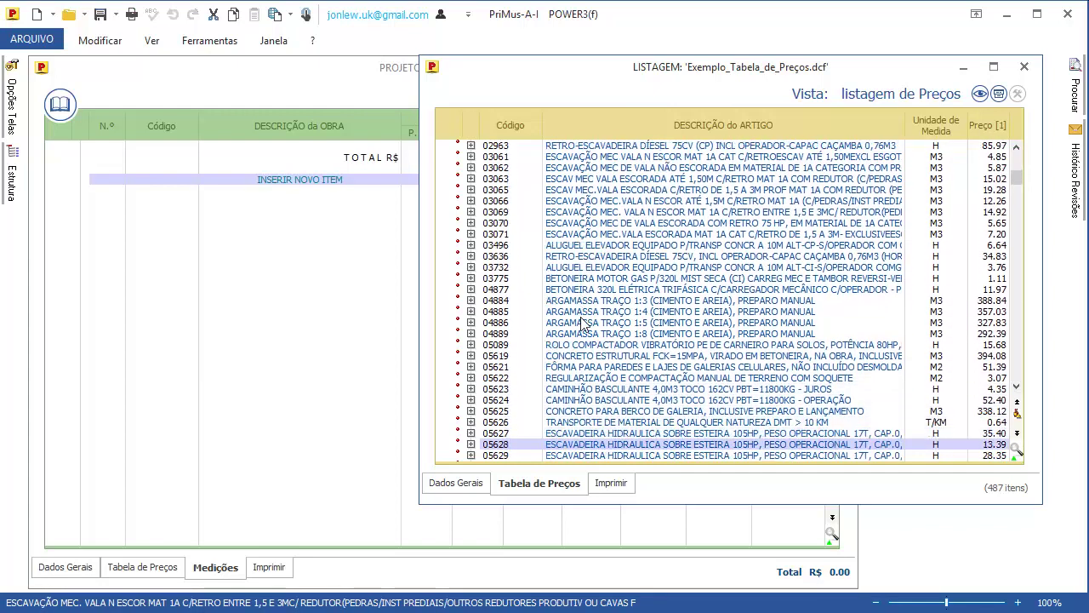
{"action": "key", "text": "Down"}
{"action": "key", "text": "Down"}
{"action": "left_click", "coordinate": [471, 345]}
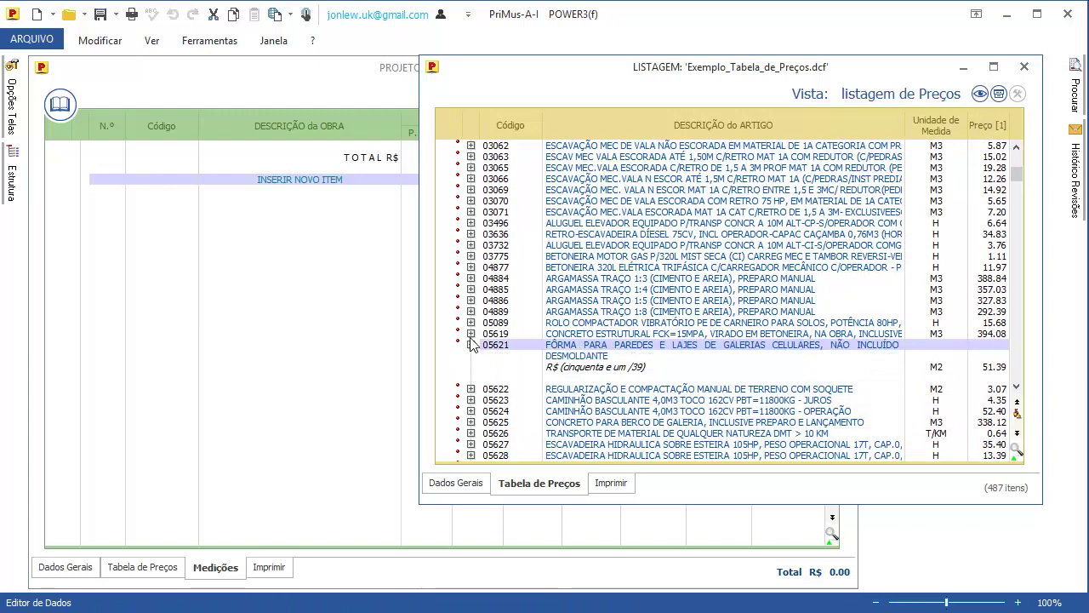
{"action": "left_click", "coordinate": [471, 334]}
{"action": "left_click", "coordinate": [471, 322]}
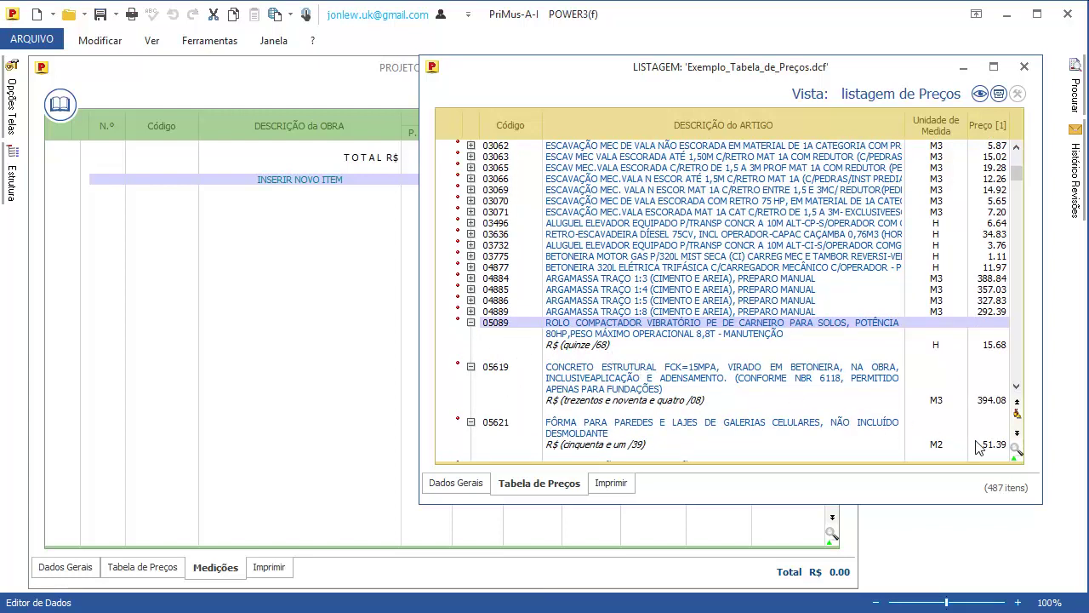
Search the price listing for "concreto" and insert item 00660, the 10 MPA dosed concrete, into the project's Medições
{"action": "left_click", "coordinate": [1015, 449]}
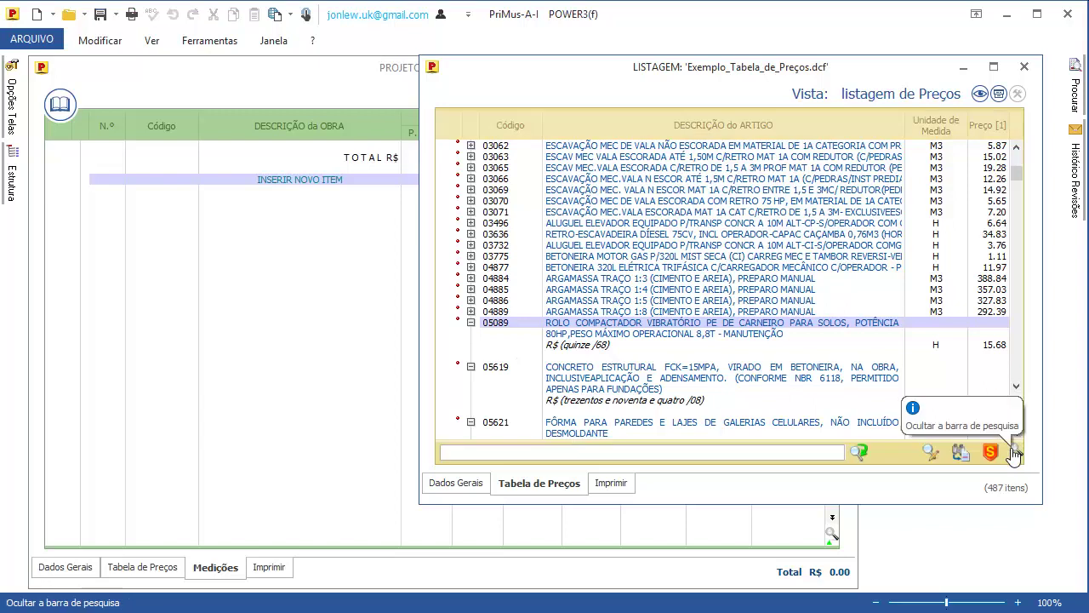
{"action": "type", "text": "c"}
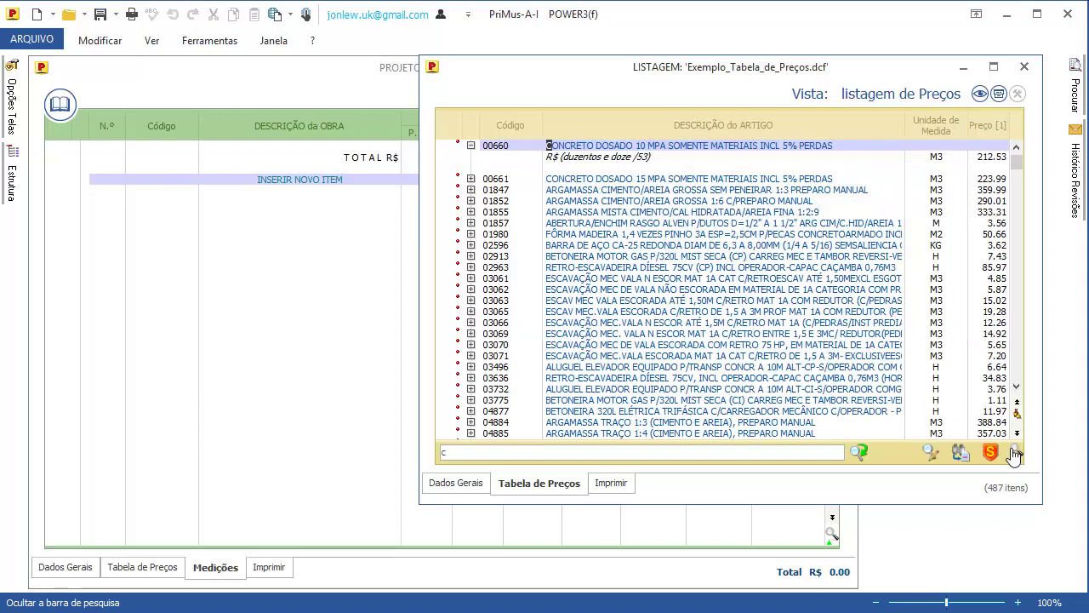
{"action": "type", "text": "oncreto"}
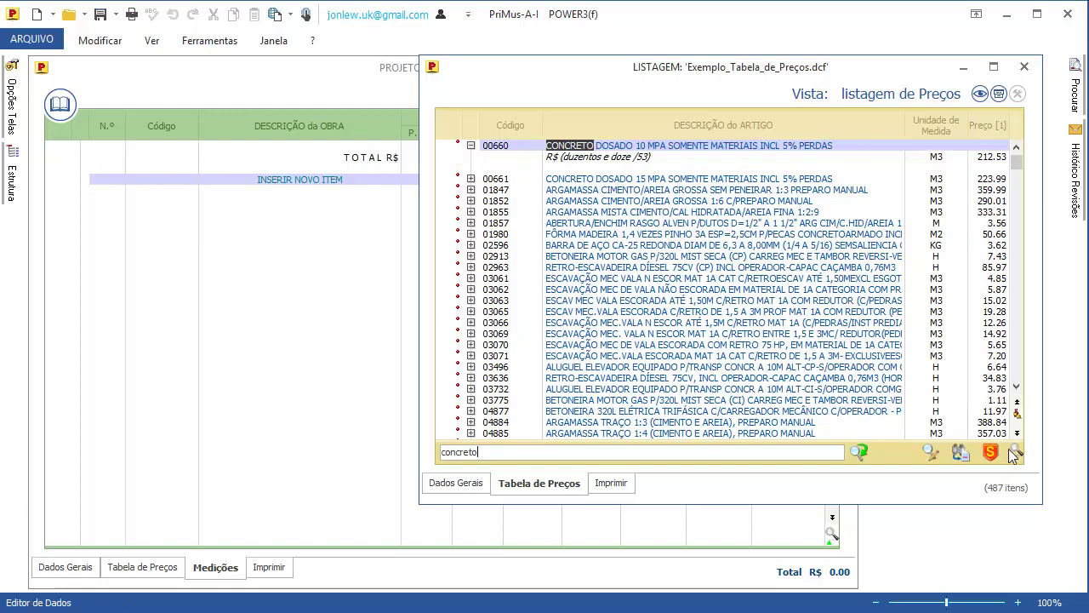
{"action": "left_click", "coordinate": [572, 154]}
{"action": "left_click", "coordinate": [573, 163]}
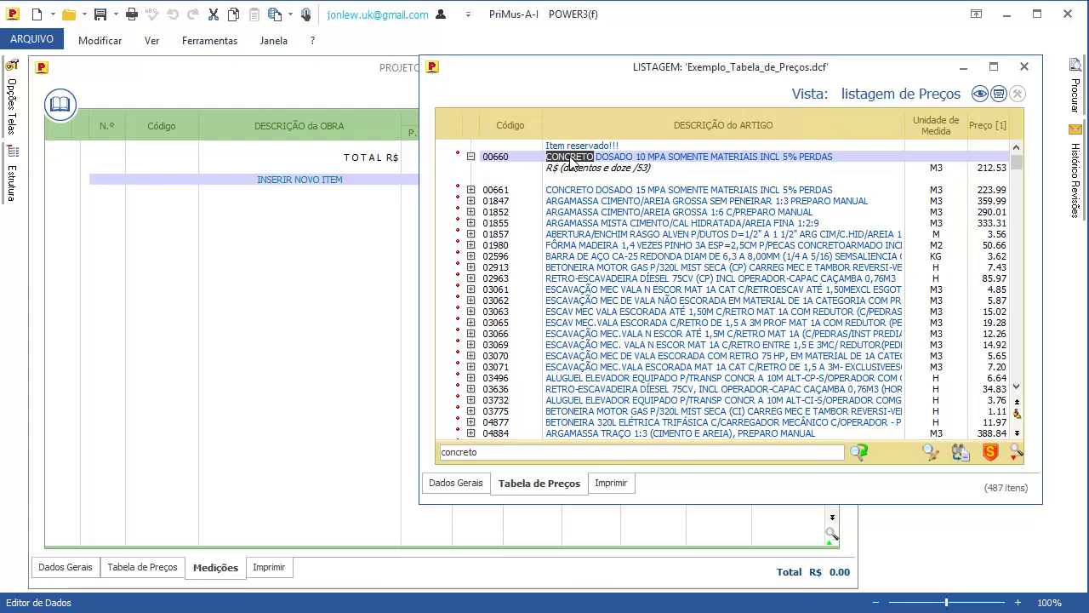
{"action": "left_click_drag", "start_coordinate": [569, 159], "coordinate": [378, 286]}
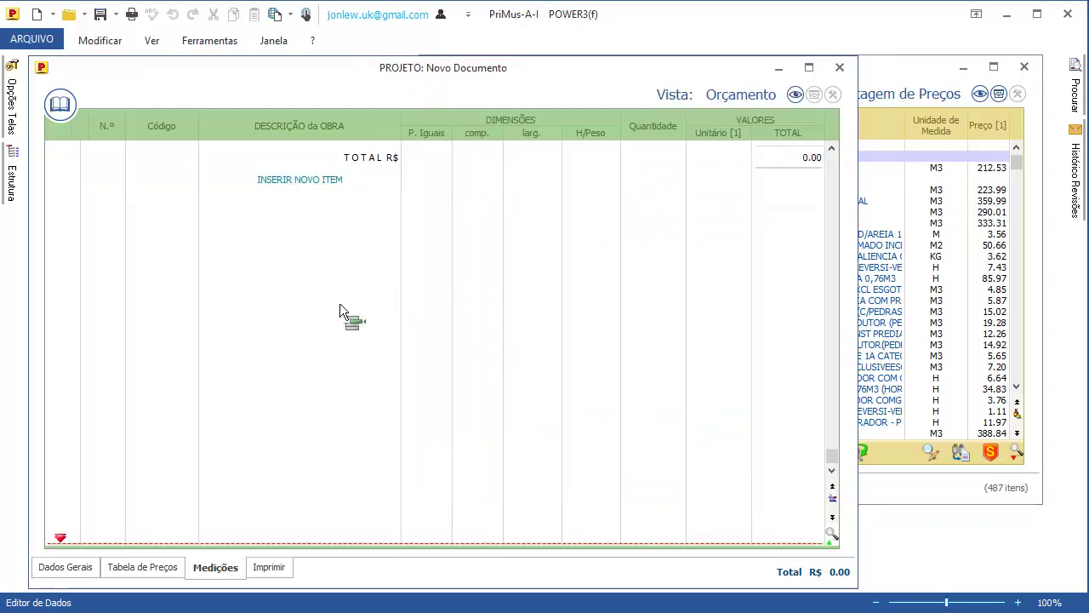
{"action": "left_click_drag", "start_coordinate": [281, 323], "coordinate": [274, 325]}
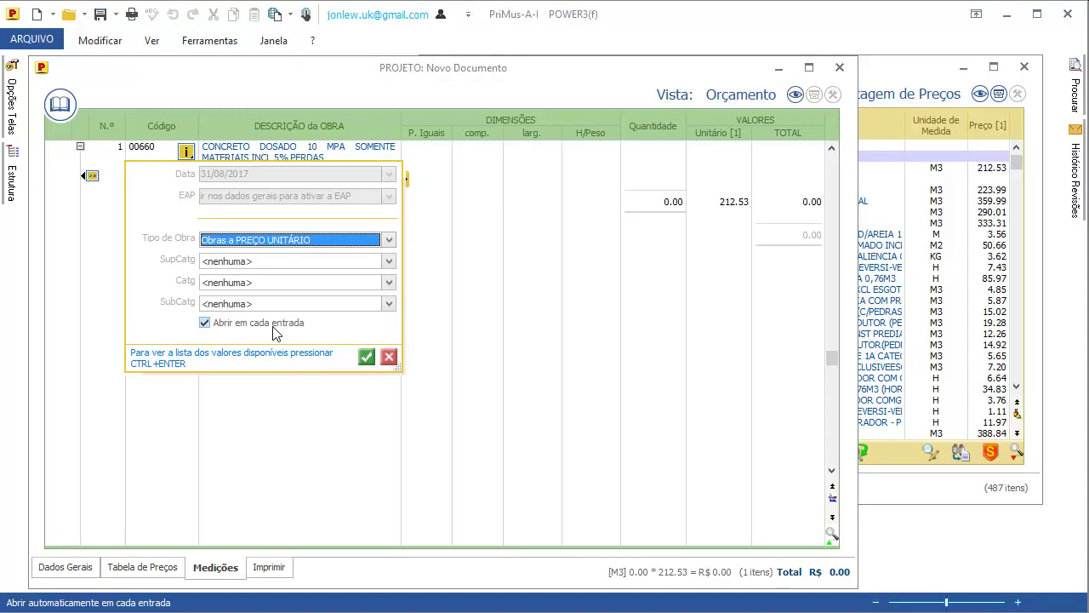
Assign item 00660 to super category Construção A, category Estrutura and sub category Estrutura de fundação
{"action": "left_click", "coordinate": [221, 267]}
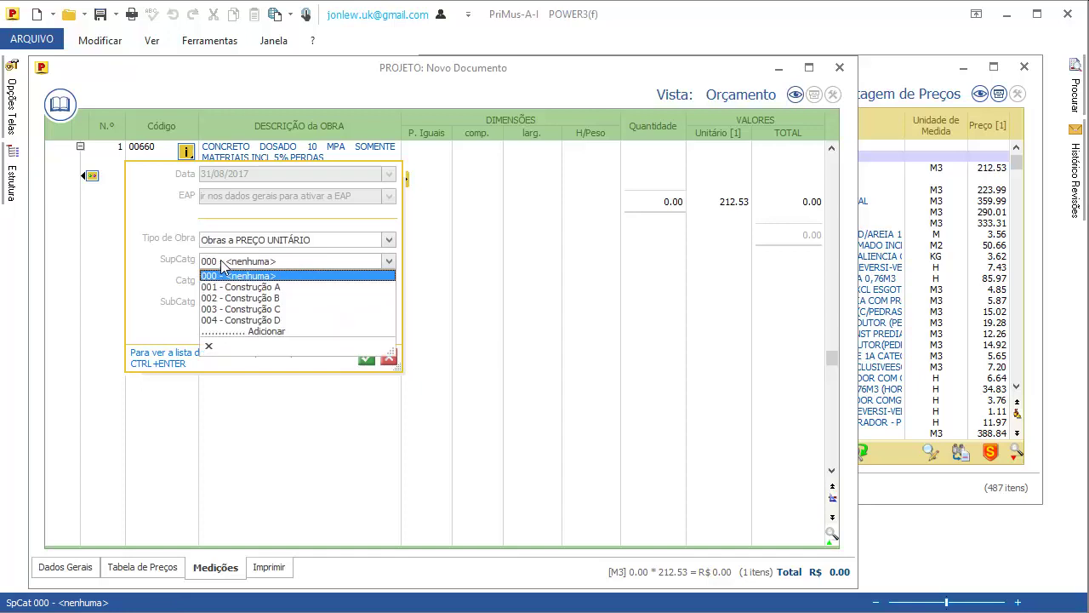
{"action": "left_click", "coordinate": [254, 288]}
{"action": "left_click", "coordinate": [255, 286]}
{"action": "left_click", "coordinate": [261, 319]}
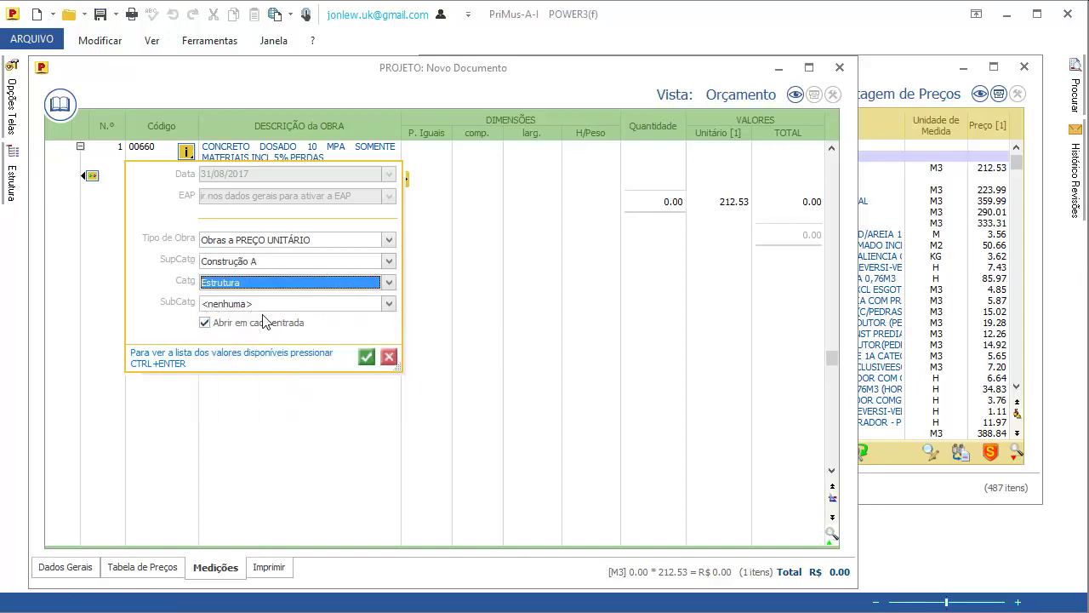
{"action": "left_click", "coordinate": [267, 329]}
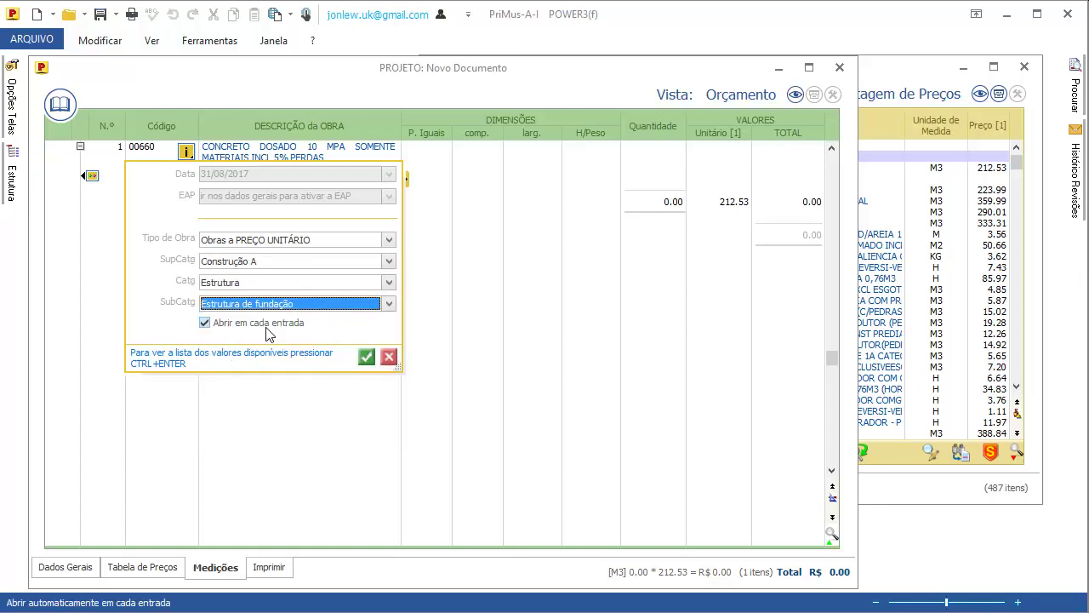
{"action": "left_click", "coordinate": [366, 358]}
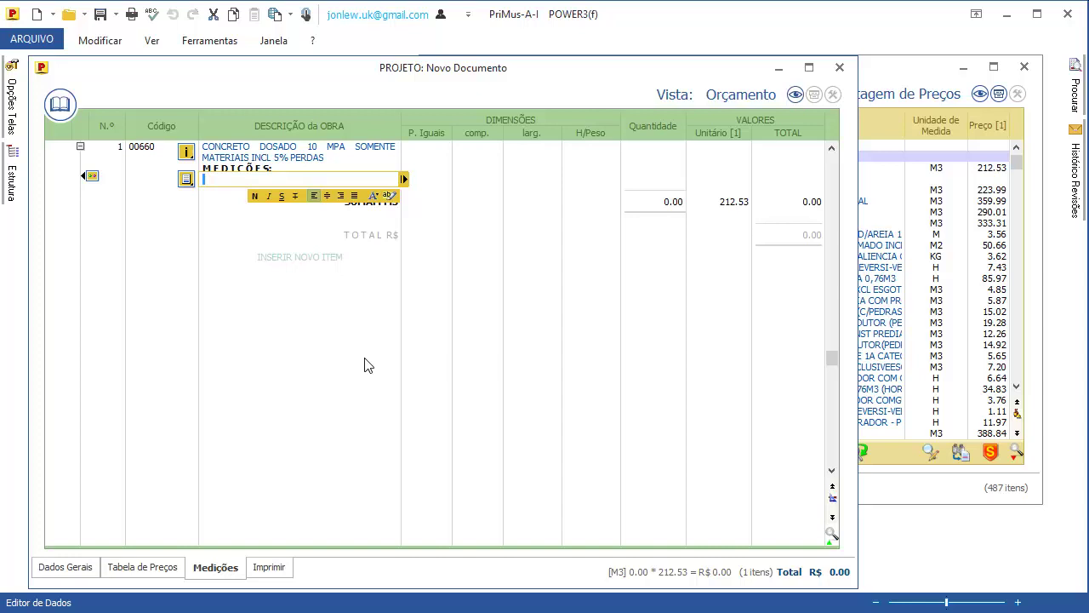
Add a measurement row Lado Norte to item 00660 with P. Iguais 2, length 3, width 5 and height 0.25
{"action": "type", "text": "Lado Norte"}
{"action": "key", "text": "Return"}
{"action": "type", "text": "2"}
{"action": "key", "text": "Return"}
{"action": "type", "text": "3"}
{"action": "key", "text": "Return"}
{"action": "type", "text": "5"}
{"action": "key", "text": "Return"}
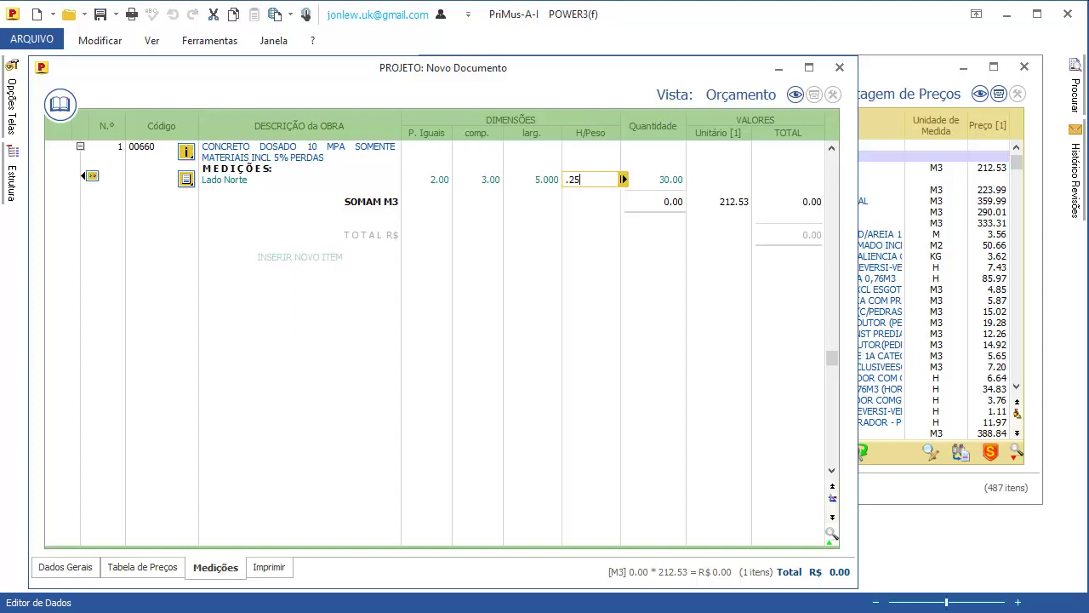
{"action": "type", "text": ".25"}
{"action": "key", "text": "Return"}
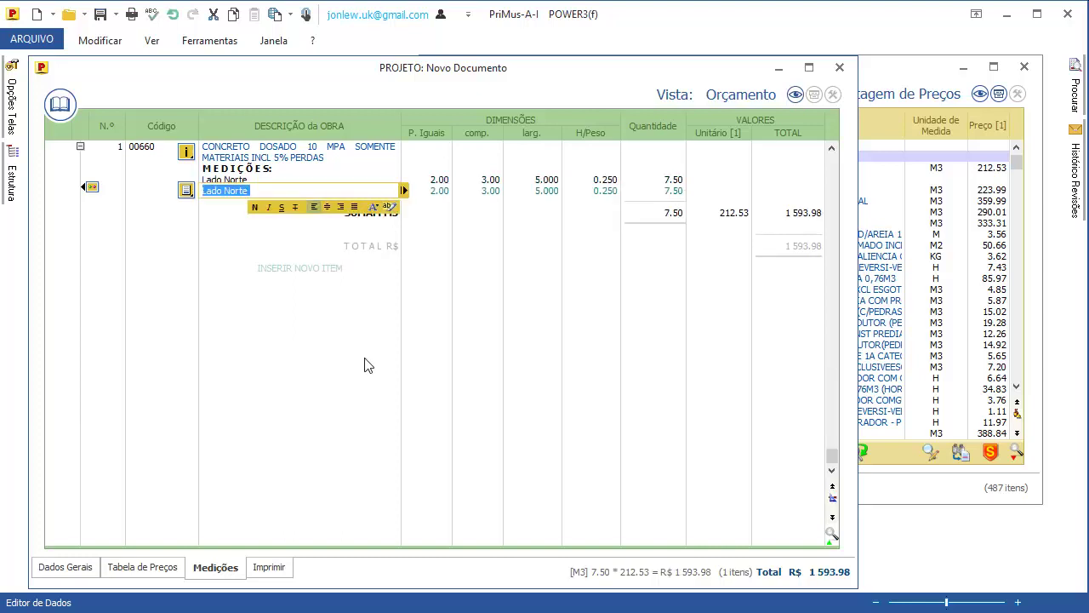
Add two more rows under Lado Norte with lengths 5 and 4, keeping width 5 and height 0.25
{"action": "key", "text": "Return"}
{"action": "key", "text": "Return"}
{"action": "type", "text": "5"}
{"action": "key", "text": "Return"}
{"action": "key", "text": "Return"}
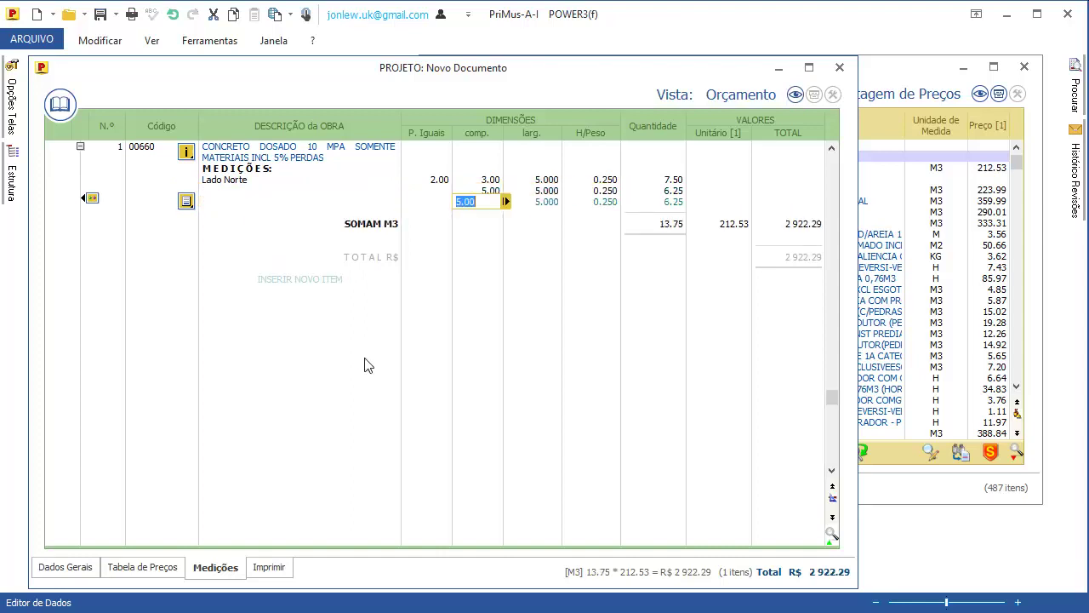
{"action": "type", "text": "4"}
{"action": "key", "text": "Return"}
{"action": "key", "text": "Return"}
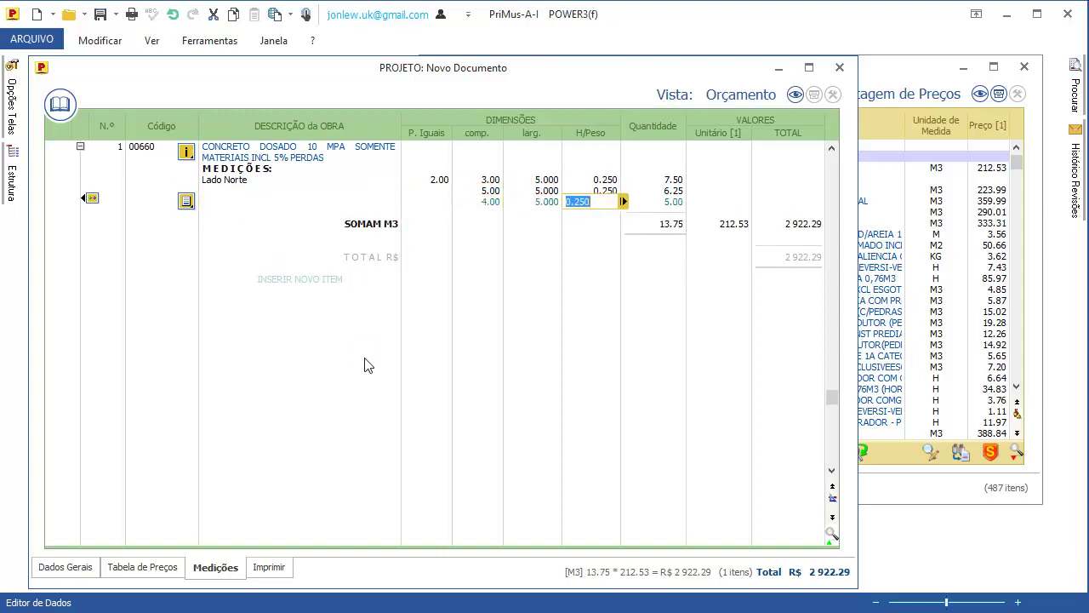
{"action": "key", "text": "Return"}
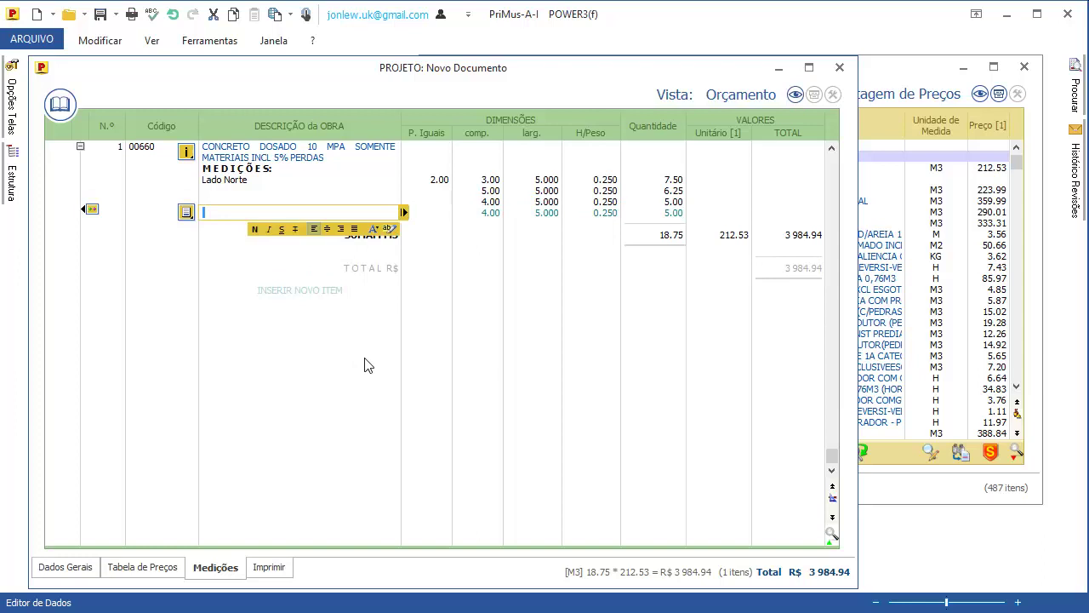
Add a measurement row Lado Sul with P. Iguais 3, length 4, width 5 and height 0.25
{"action": "type", "text": "Lado Sul"}
{"action": "key", "text": "Return"}
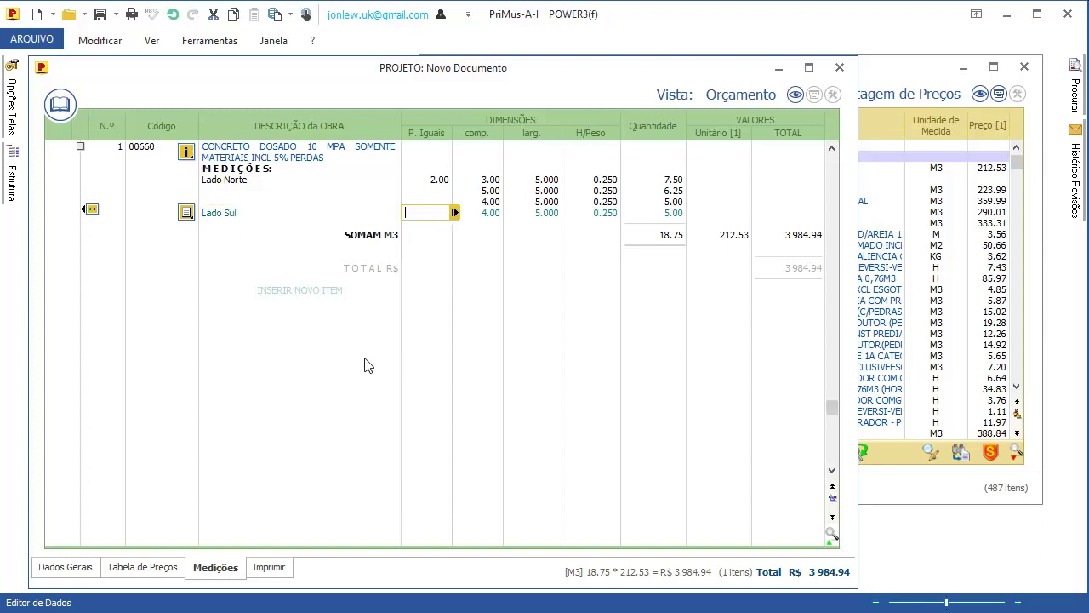
{"action": "type", "text": "3"}
{"action": "key", "text": "Return"}
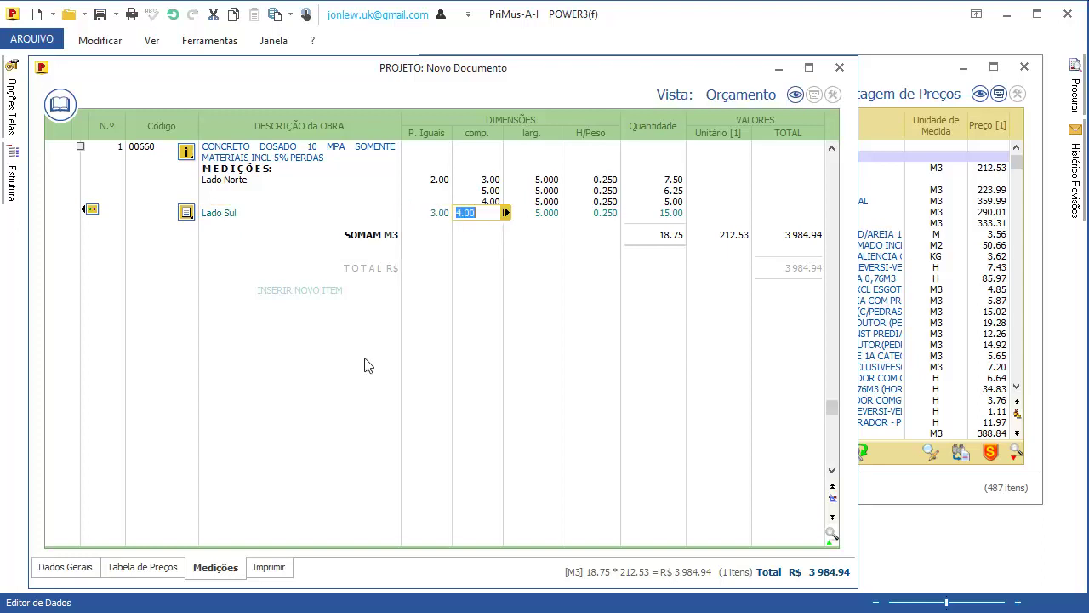
{"action": "key", "text": "Return"}
{"action": "key", "text": "Return"}
{"action": "key", "text": "Return"}
Add two rows under Lado Sul without description or P. Iguais, each with length 5, width 5 and height 0.25
{"action": "key", "text": "Delete"}
{"action": "key", "text": "Return"}
{"action": "key", "text": "Delete"}
{"action": "key", "text": "Return"}
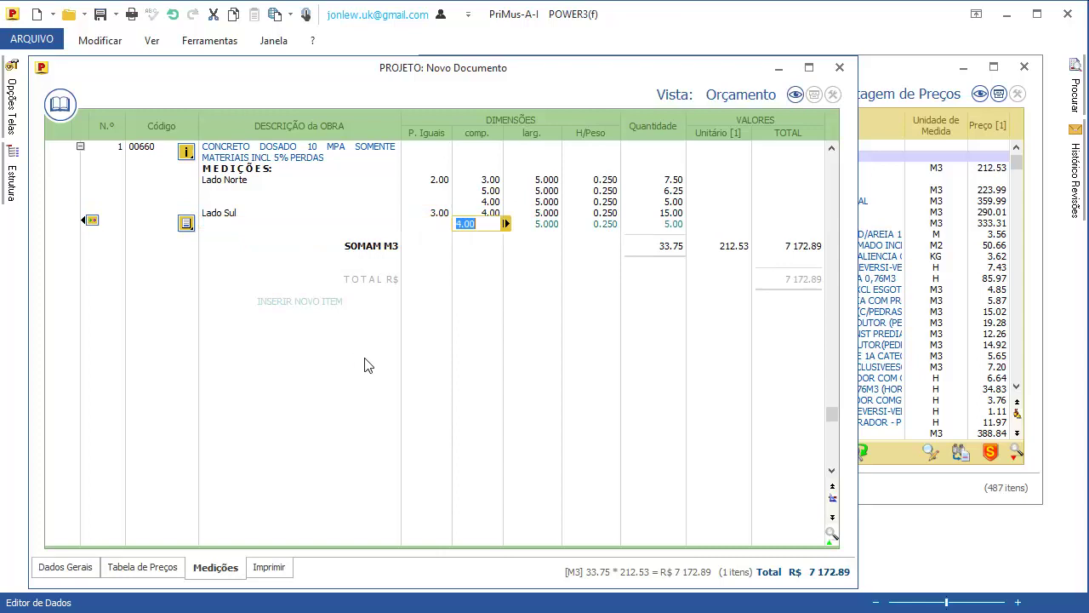
{"action": "type", "text": "5"}
{"action": "key", "text": "Return"}
{"action": "key", "text": "Return"}
{"action": "key", "text": "Return"}
{"action": "key", "text": "Return"}
{"action": "key", "text": "Return"}
{"action": "key", "text": "Return"}
{"action": "key", "text": "Return"}
{"action": "key", "text": "Return"}
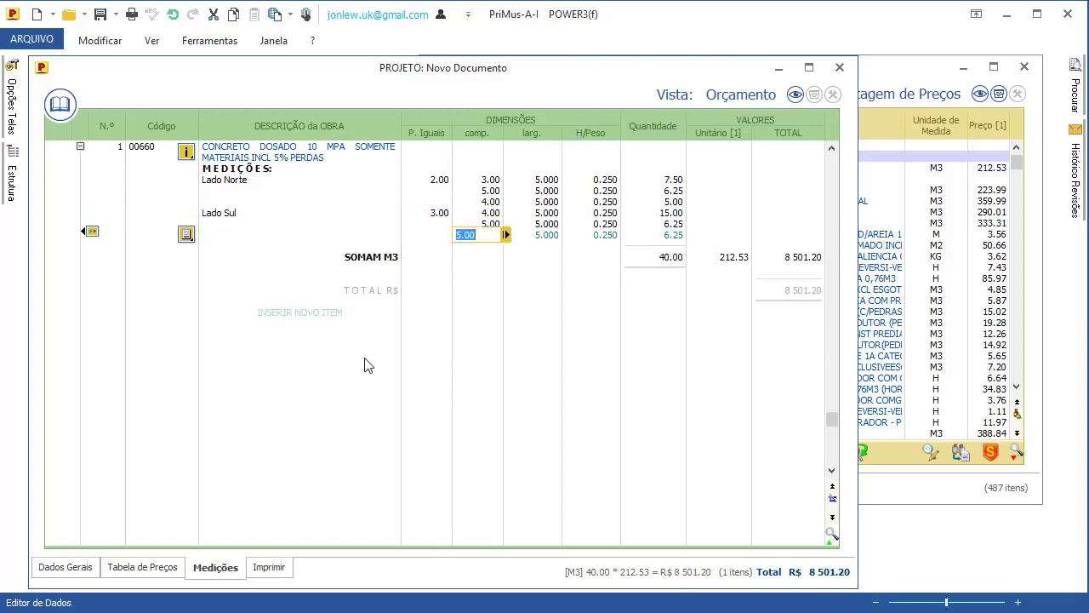
{"action": "key", "text": "Return"}
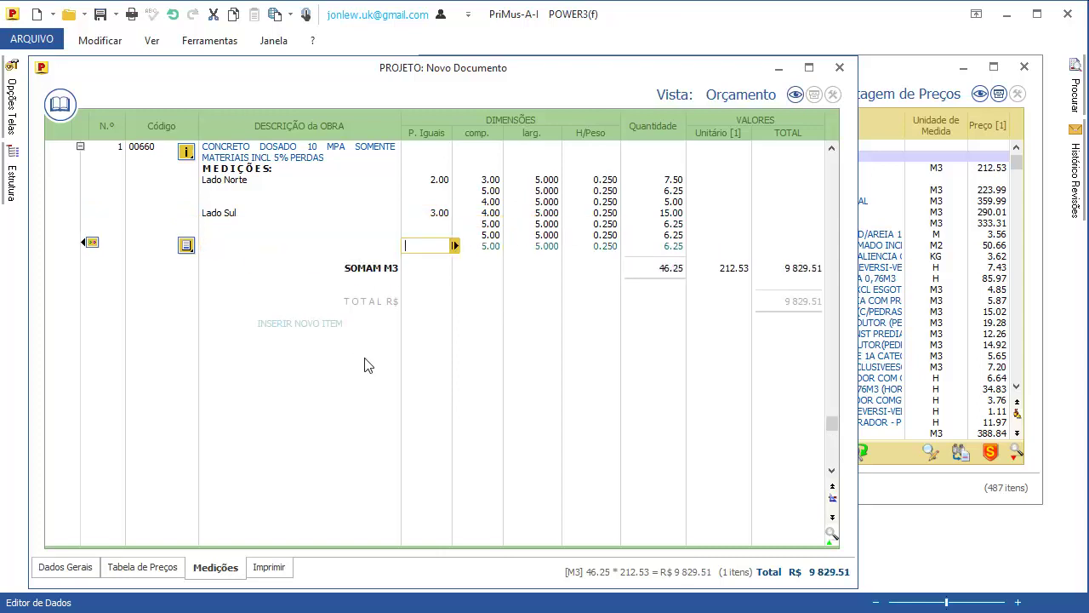
Enter the formula (2+3)^2 as P. Iguais in the second Lado Norte row
{"action": "key", "text": "Up"}
{"action": "key", "text": "Up"}
{"action": "key", "text": "Up"}
{"action": "key", "text": "Up"}
{"action": "key", "text": "Up"}
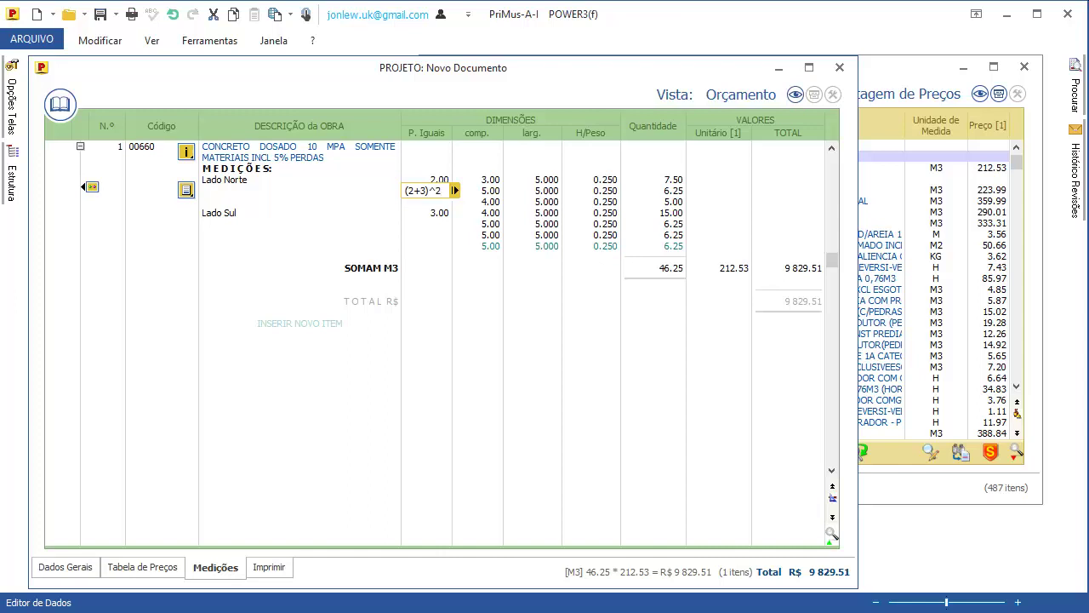
{"action": "key", "text": "Tab"}
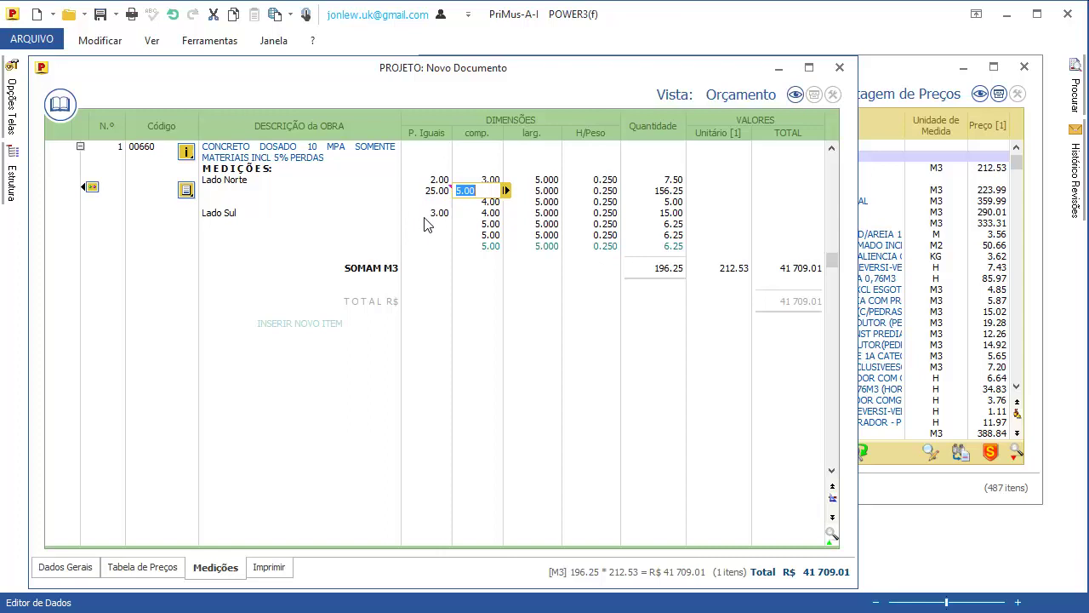
Insert partial subtotals after the Lado Norte rows and after the completed Lado Sul rows
{"action": "left_click", "coordinate": [433, 213]}
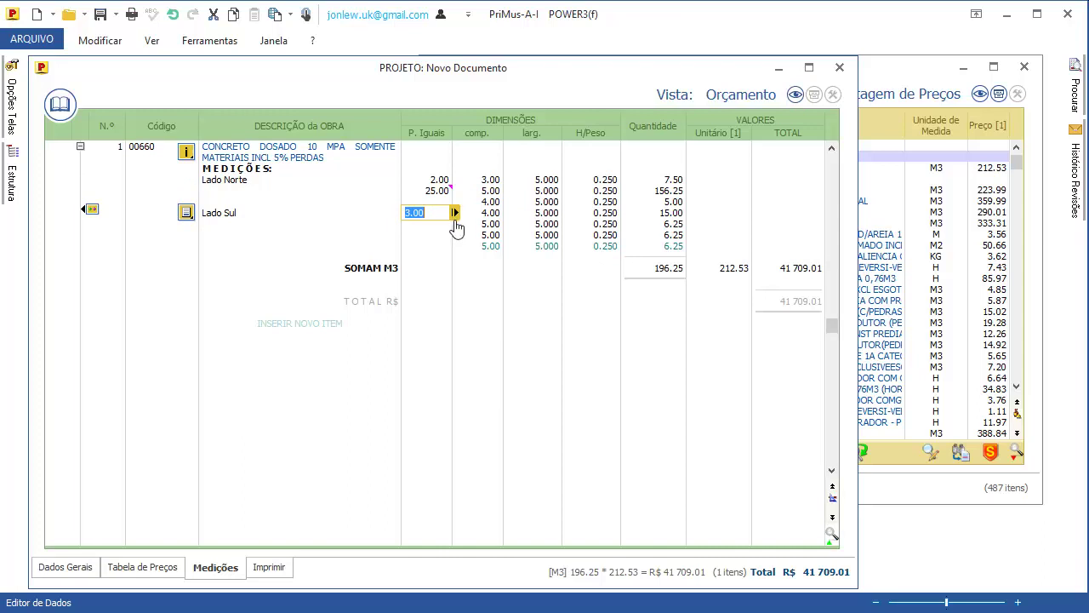
{"action": "mouse_move", "coordinate": [454, 213]}
{"action": "left_click", "coordinate": [491, 214]}
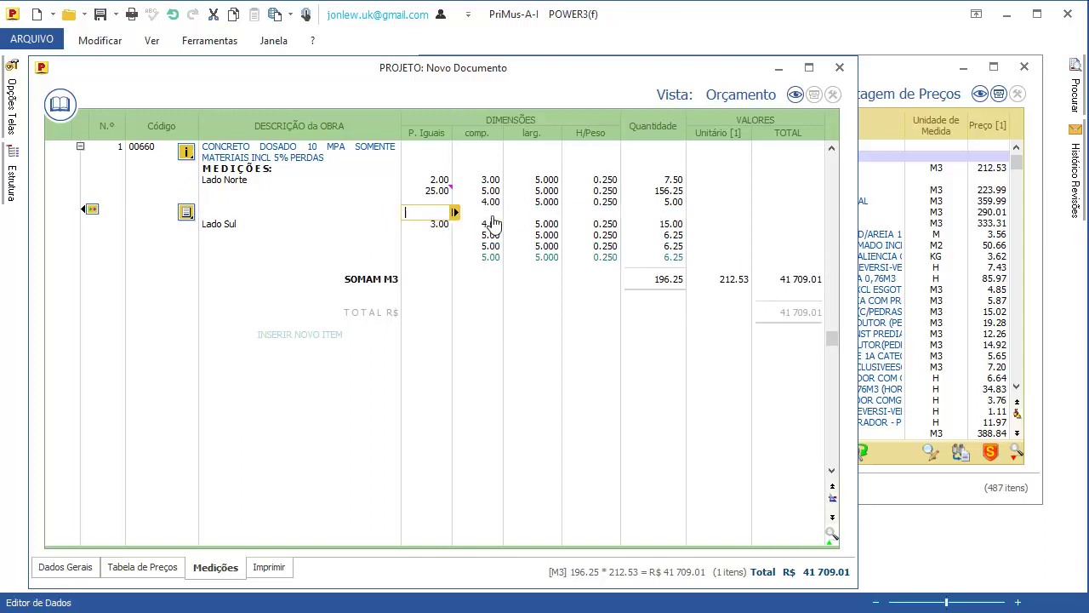
{"action": "left_click", "coordinate": [435, 268]}
{"action": "mouse_move", "coordinate": [455, 272]}
{"action": "left_click", "coordinate": [488, 268]}
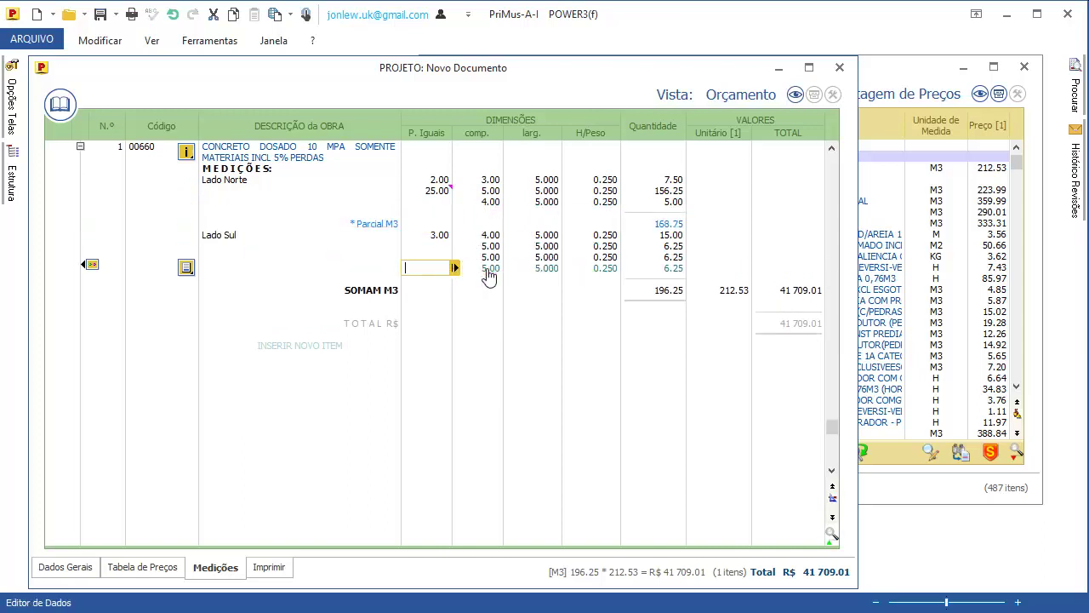
Clear the P. Iguais formula from the second Lado Norte row
{"action": "left_click", "coordinate": [435, 192]}
{"action": "key", "text": "Delete"}
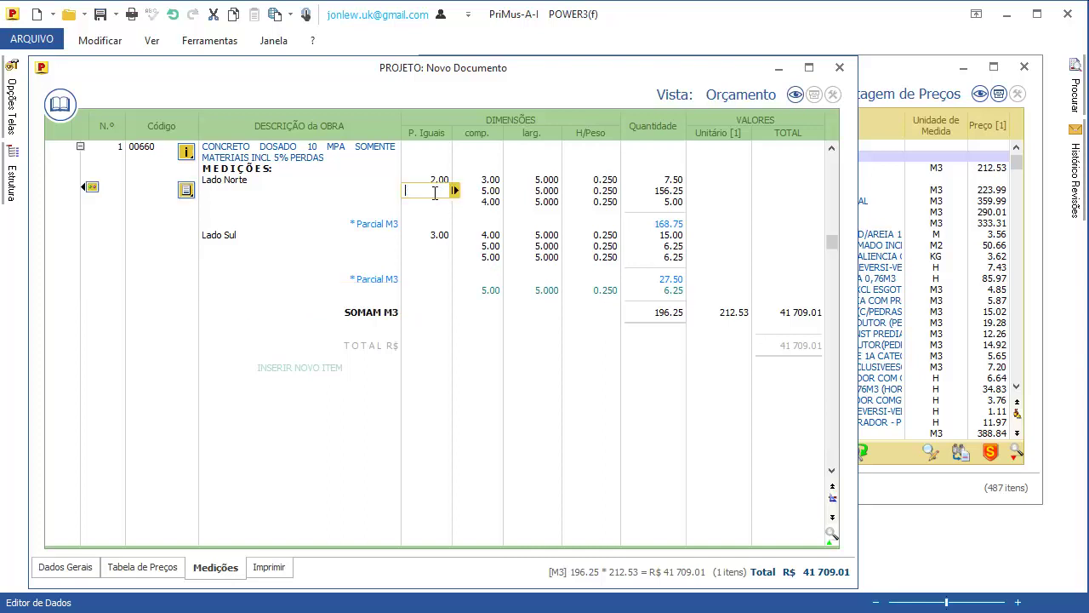
{"action": "key", "text": "Tab"}
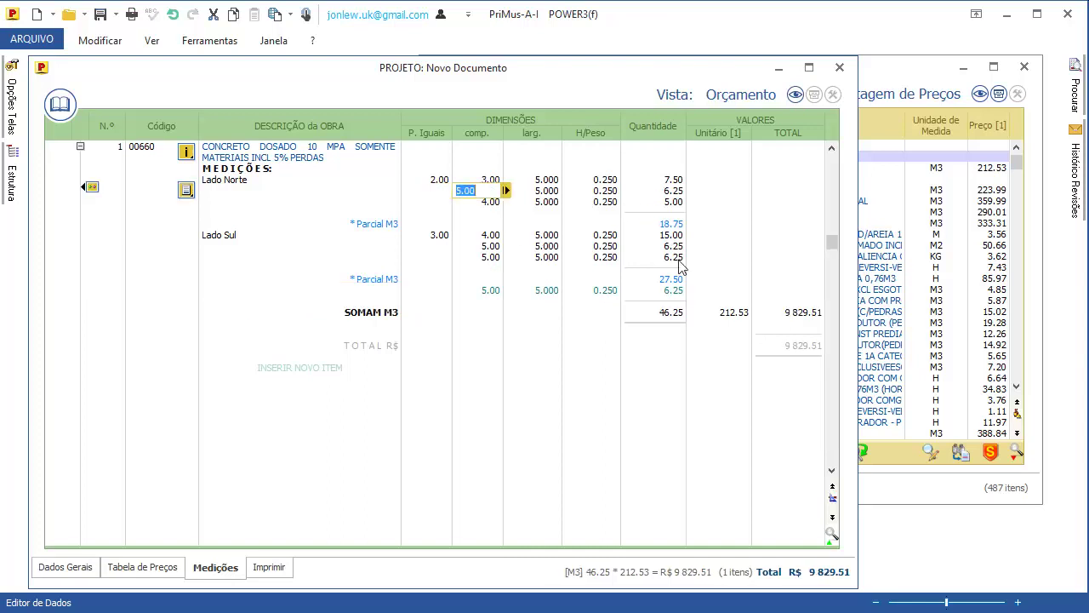
Turn the second Lado Norte row into a negative measurement and insert an empty row above it
{"action": "left_click", "coordinate": [440, 191]}
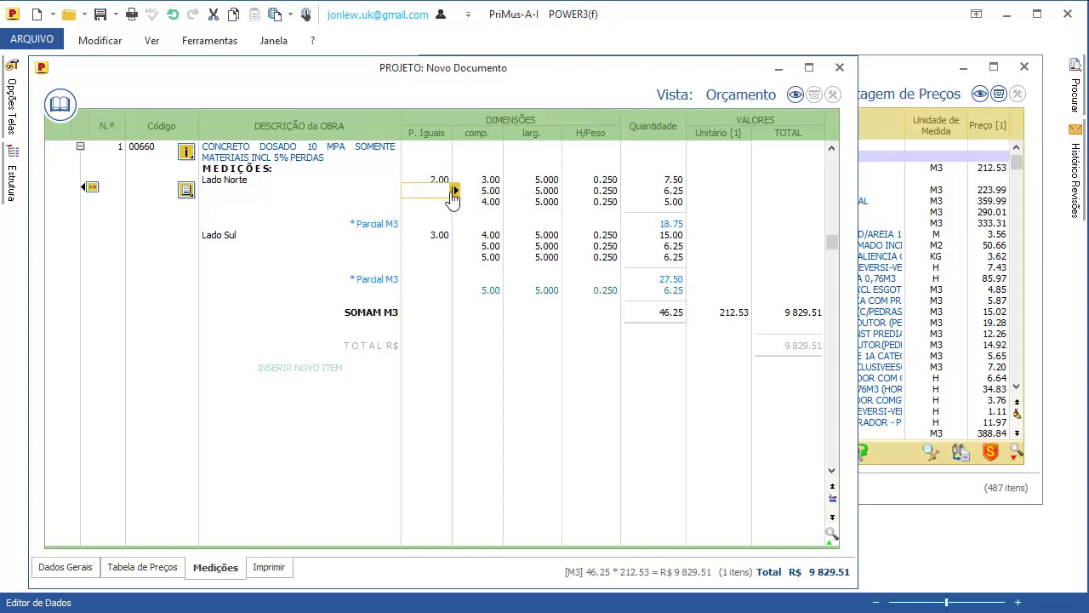
{"action": "left_click", "coordinate": [454, 190]}
{"action": "left_click", "coordinate": [468, 192]}
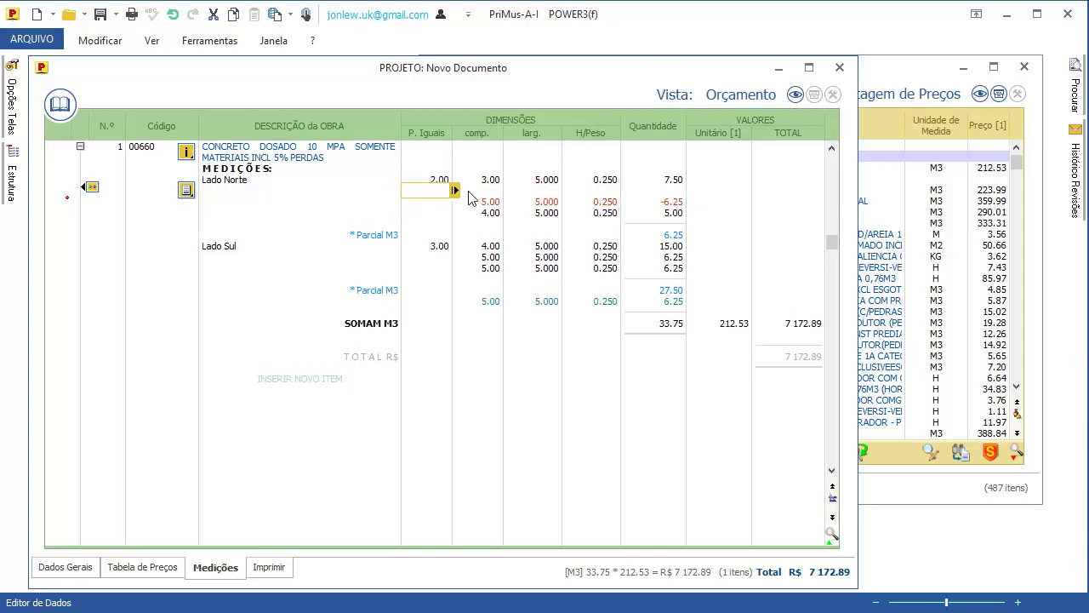
{"action": "left_click", "coordinate": [454, 190]}
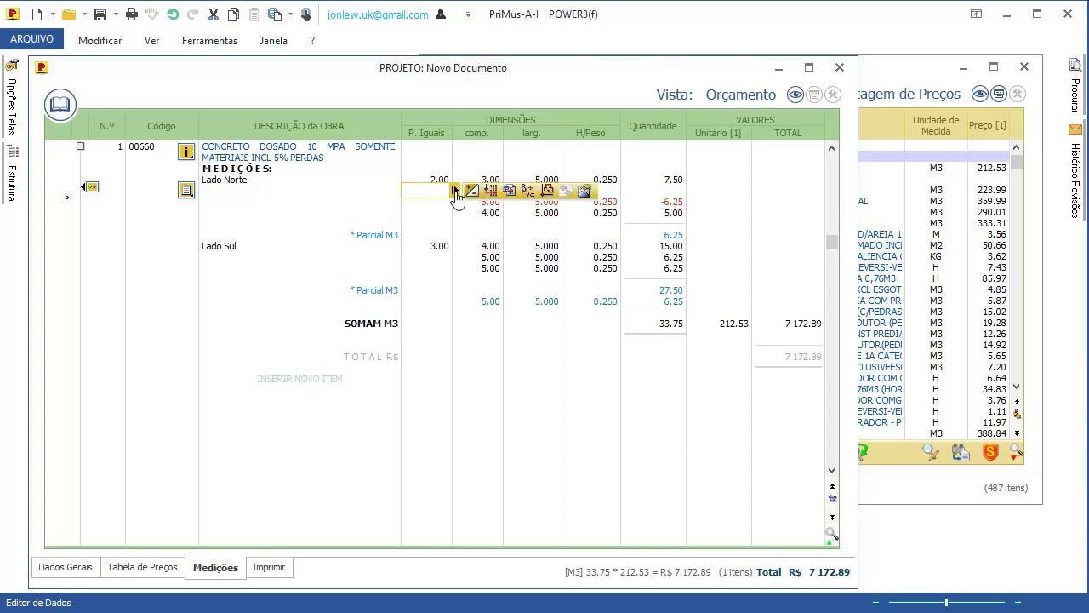
{"action": "left_click", "coordinate": [547, 191]}
{"action": "left_click", "coordinate": [531, 337]}
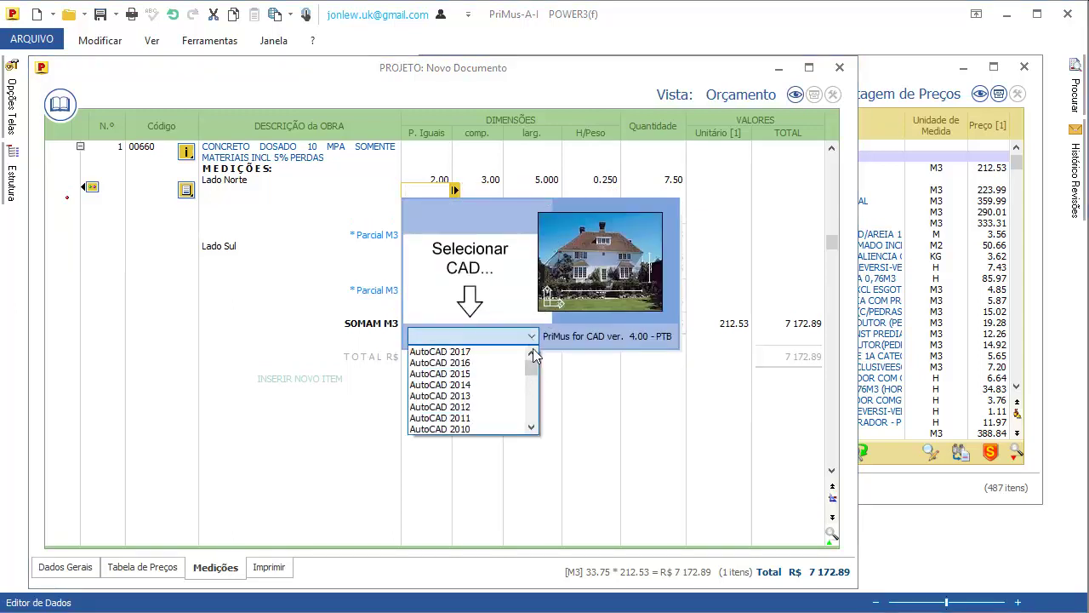
{"action": "left_click", "coordinate": [533, 426]}
{"action": "left_click_drag", "start_coordinate": [533, 422], "coordinate": [534, 422]}
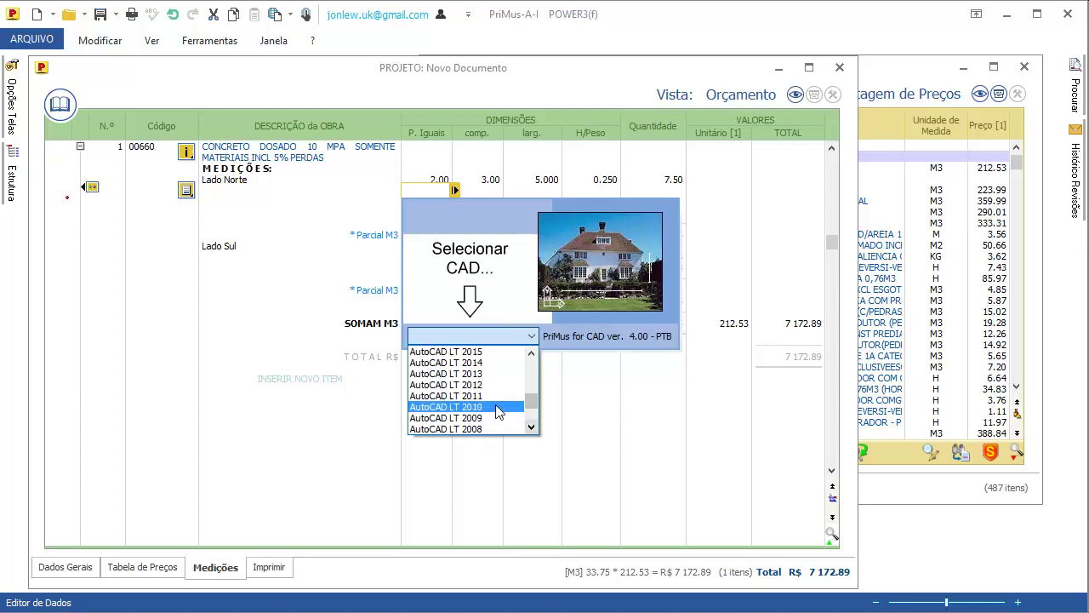
{"action": "left_click", "coordinate": [492, 384]}
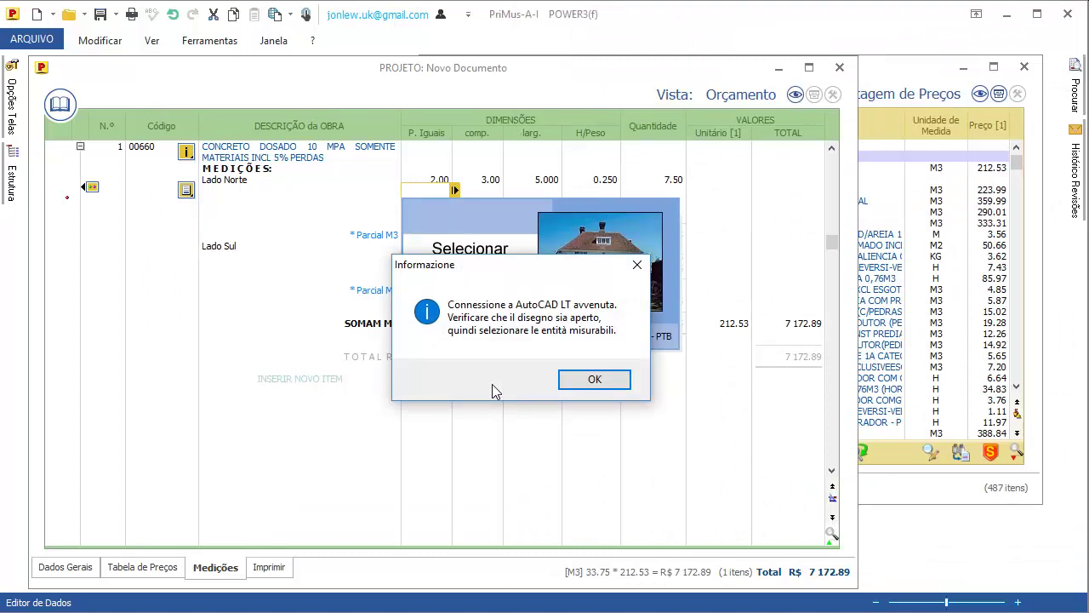
{"action": "left_click", "coordinate": [568, 379]}
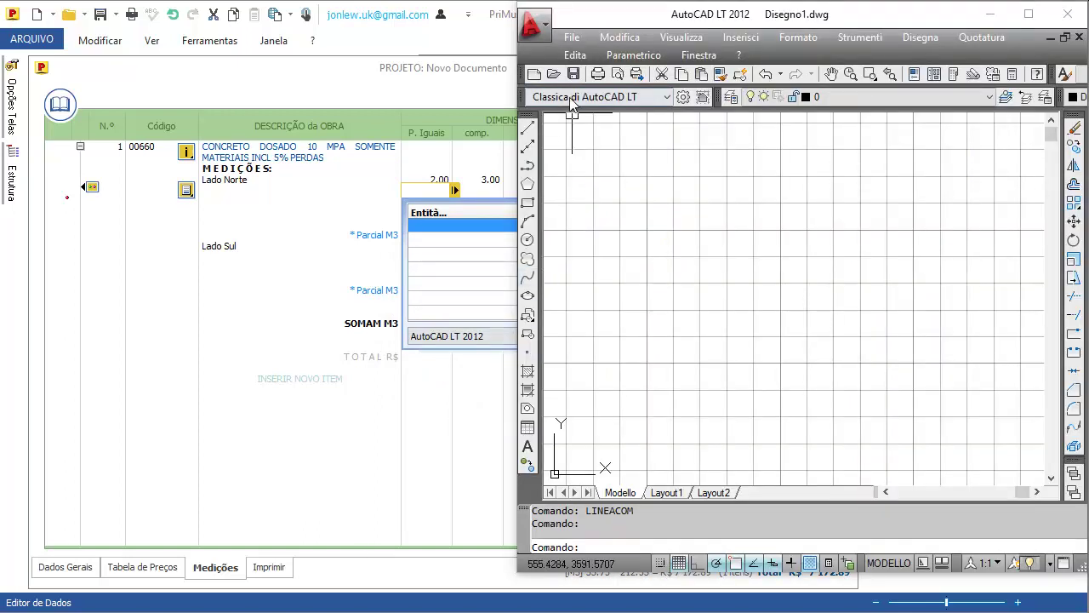
Open CASA.DWG in AutoCAD LT and select the outline of the Cozinha room as the entity to measure
{"action": "left_click", "coordinate": [558, 76]}
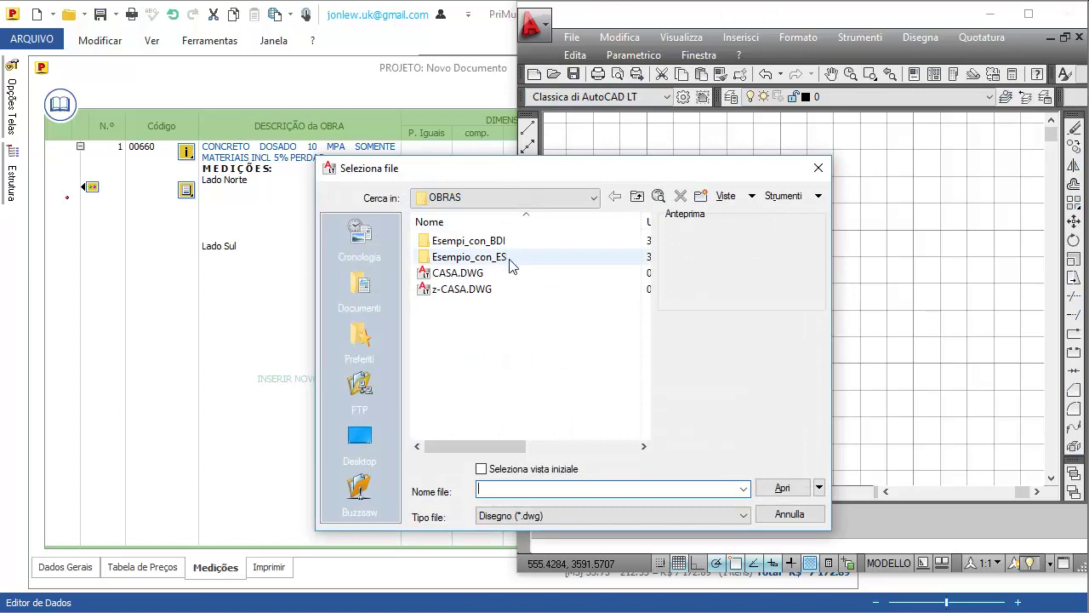
{"action": "double_click", "coordinate": [459, 274]}
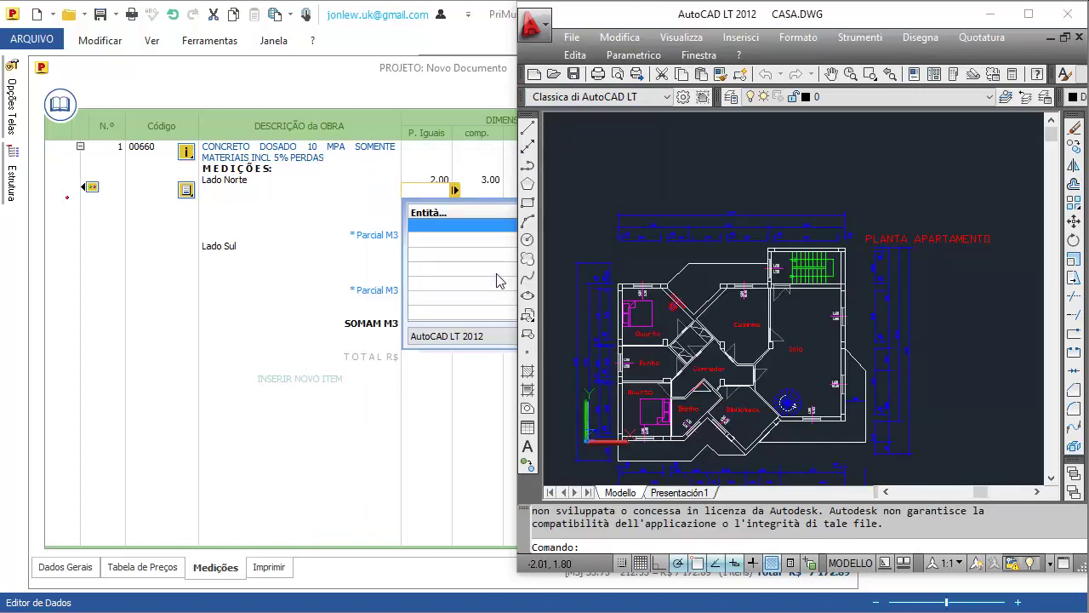
{"action": "scroll", "coordinate": [670, 279], "scroll_direction": "up", "scroll_amount": 3}
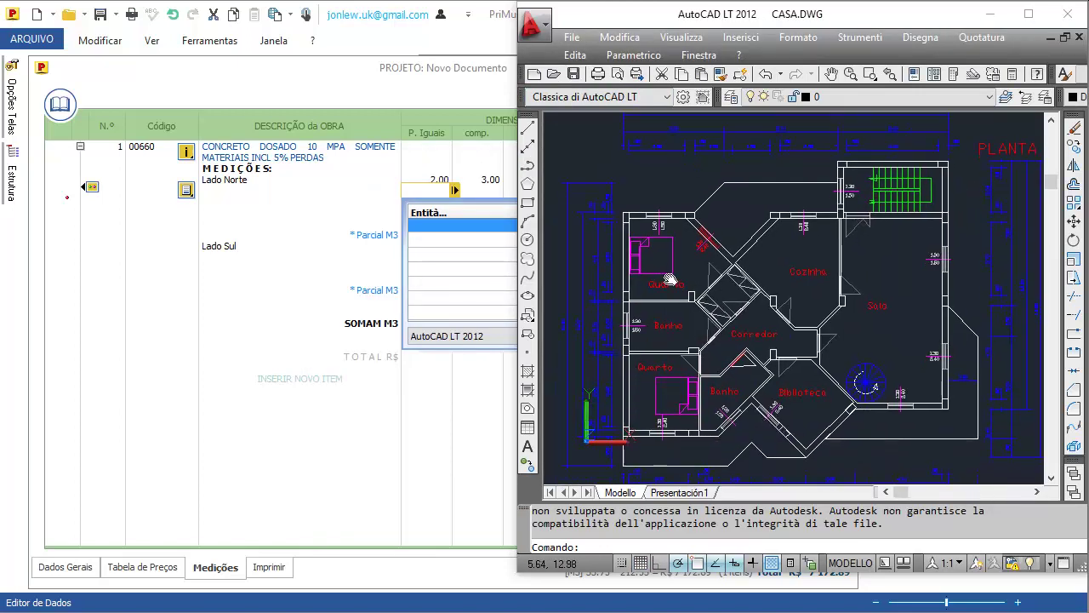
{"action": "scroll", "coordinate": [671, 280], "scroll_direction": "up", "scroll_amount": 1}
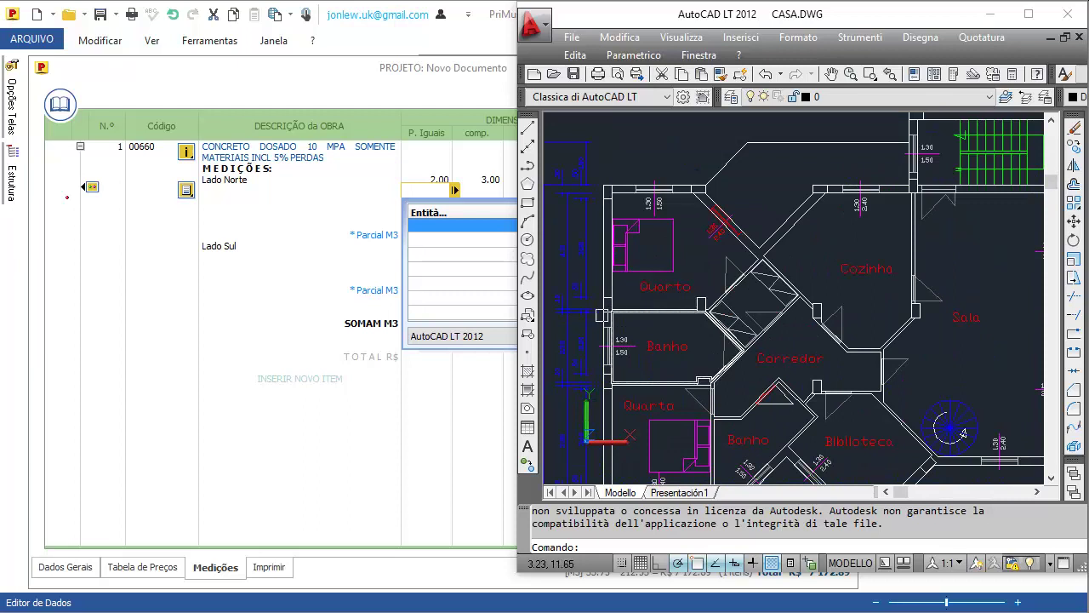
{"action": "left_click", "coordinate": [477, 295]}
{"action": "left_click", "coordinate": [578, 335]}
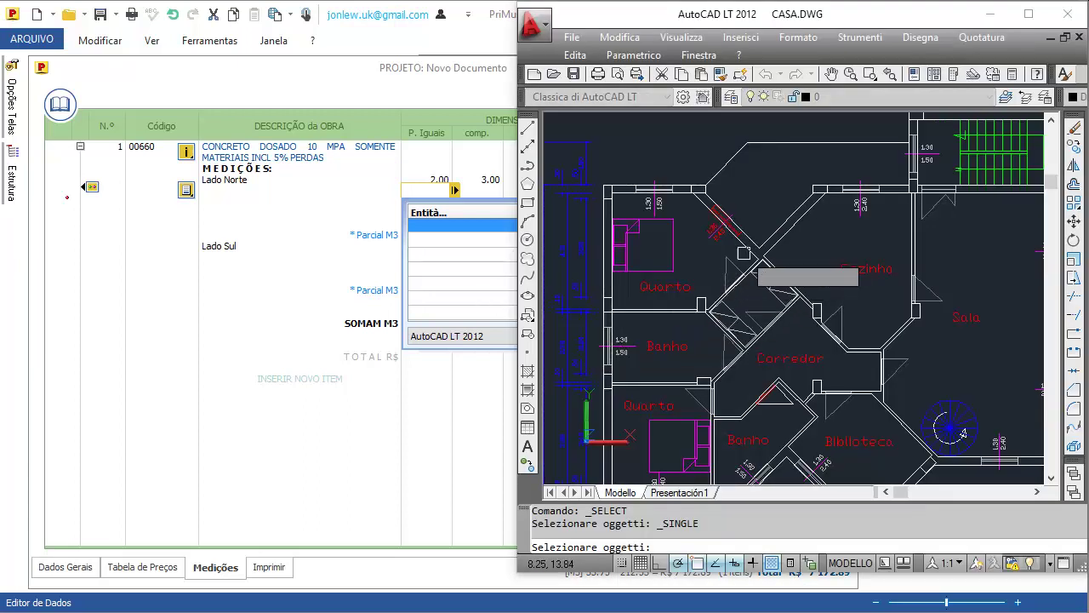
{"action": "left_click", "coordinate": [770, 248]}
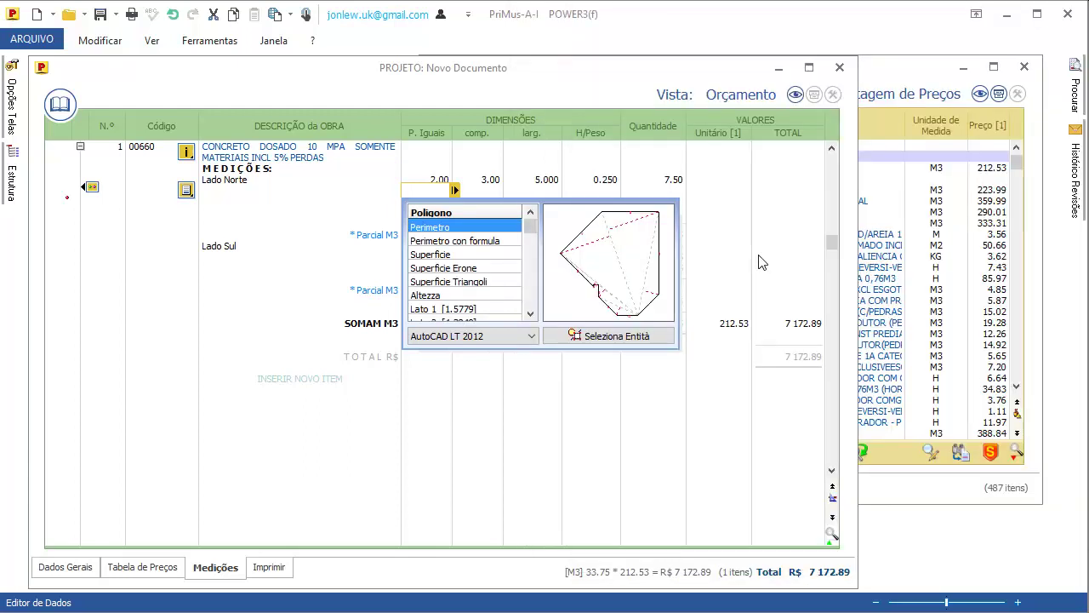
Use the polygon's Superficie Triangoli as the row's P. Iguais, insert its drawing under the row and finish editing
{"action": "double_click", "coordinate": [452, 281]}
{"action": "key", "text": "Return"}
{"action": "key", "text": "Return"}
{"action": "key", "text": "Return"}
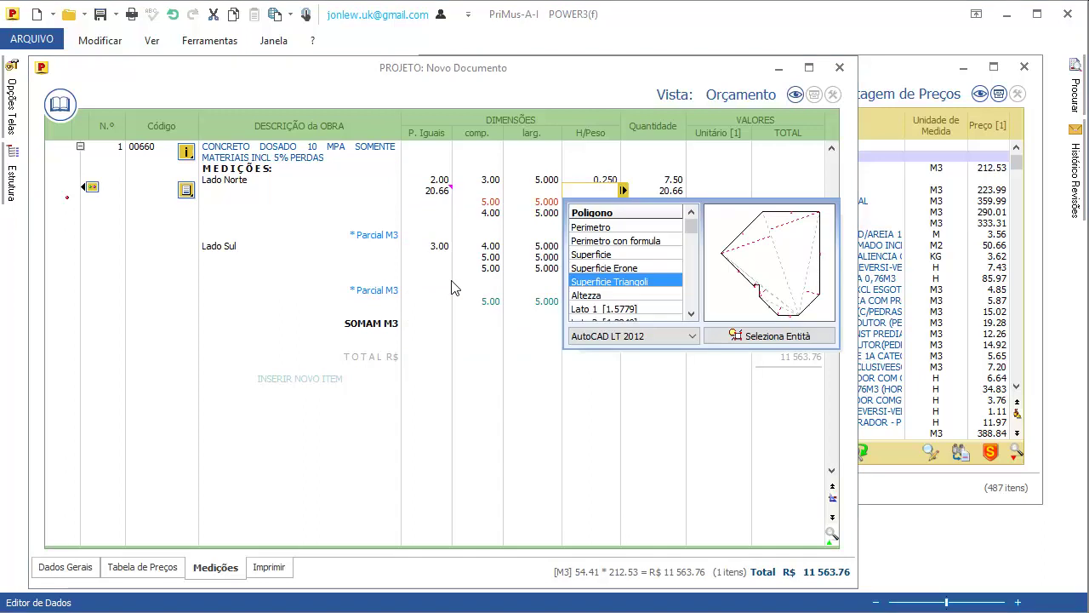
{"action": "left_click", "coordinate": [742, 265]}
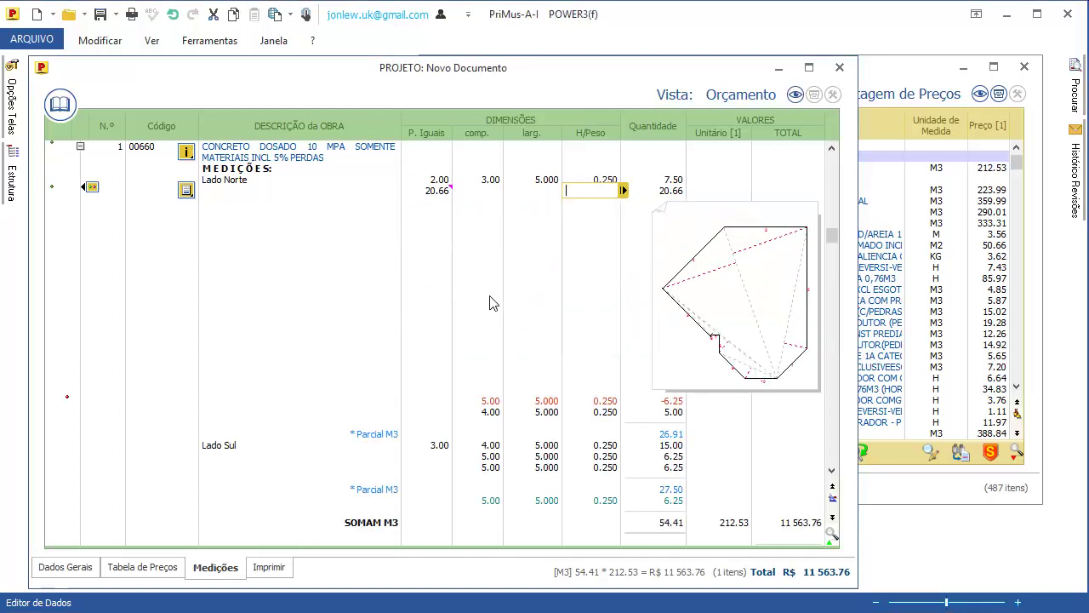
{"action": "key", "text": "Escape"}
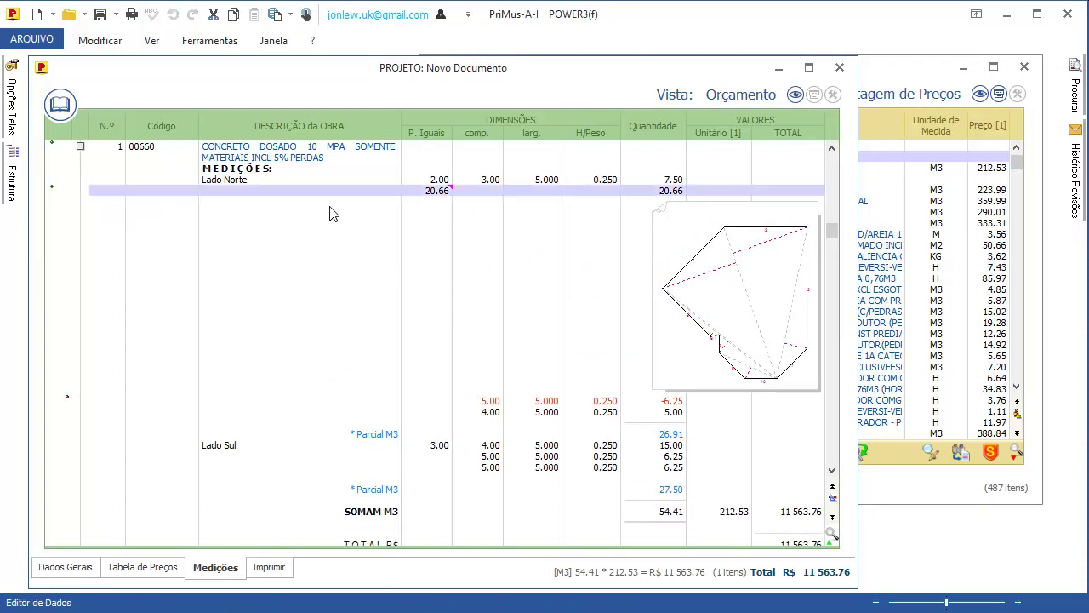
Show the project's price table in the Composição de Preços view and expand the elements of item 00660
{"action": "left_click", "coordinate": [163, 569]}
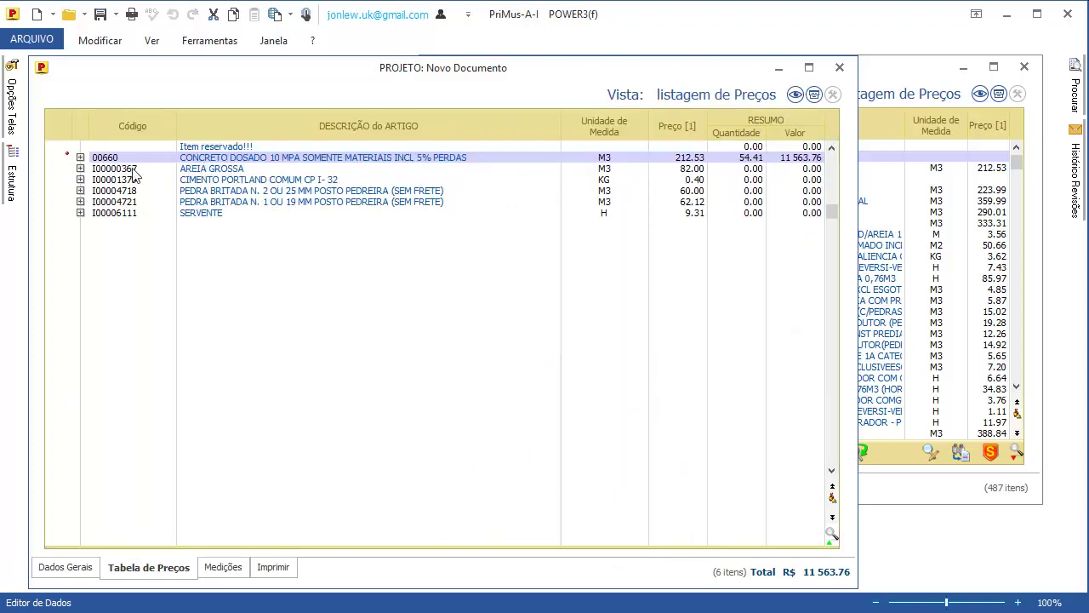
{"action": "mouse_move", "coordinate": [68, 162]}
{"action": "left_click", "coordinate": [795, 94]}
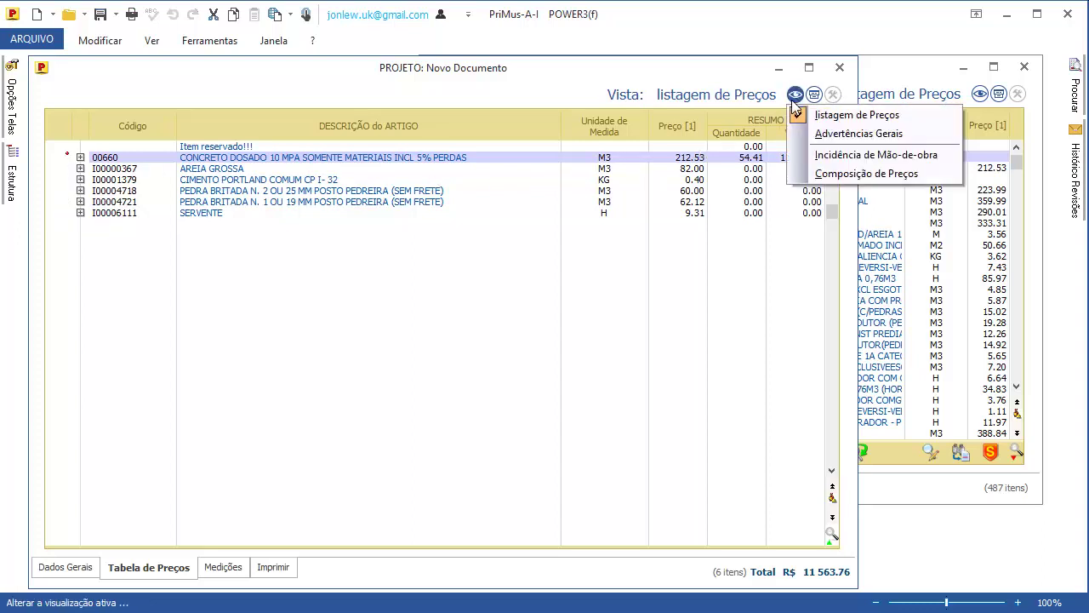
{"action": "left_click", "coordinate": [823, 176]}
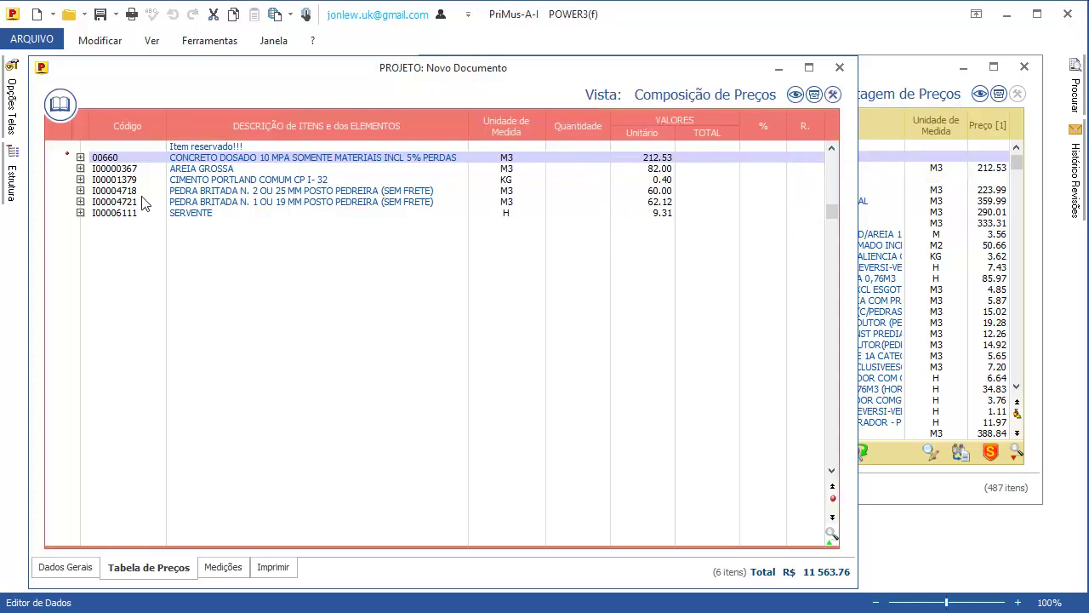
{"action": "left_click", "coordinate": [80, 157]}
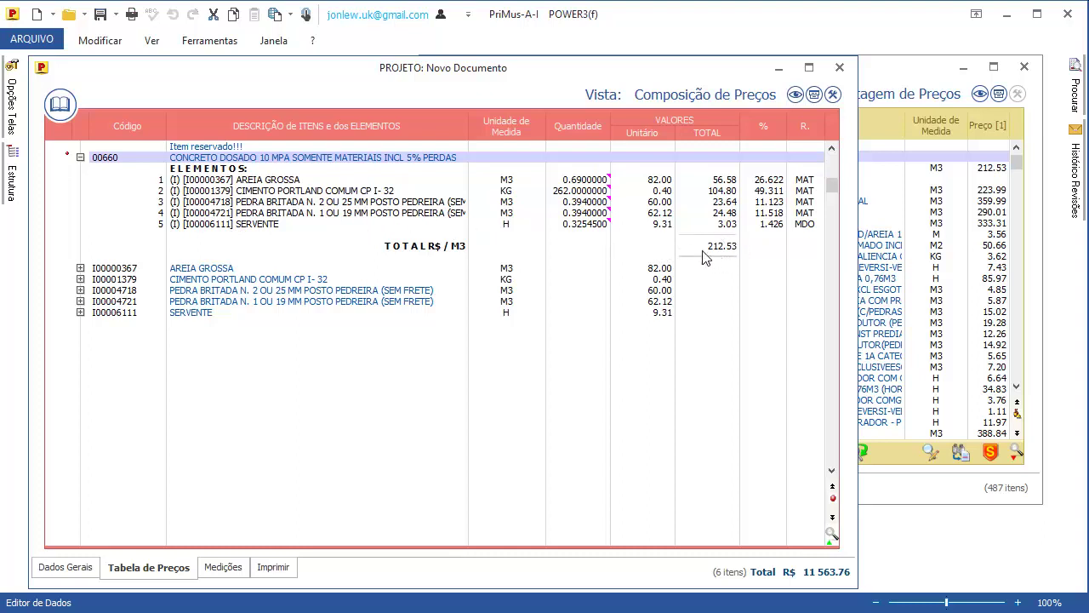
Set the unit price of the AREIA GROSSA element in item 00660 to 84
{"action": "double_click", "coordinate": [655, 178]}
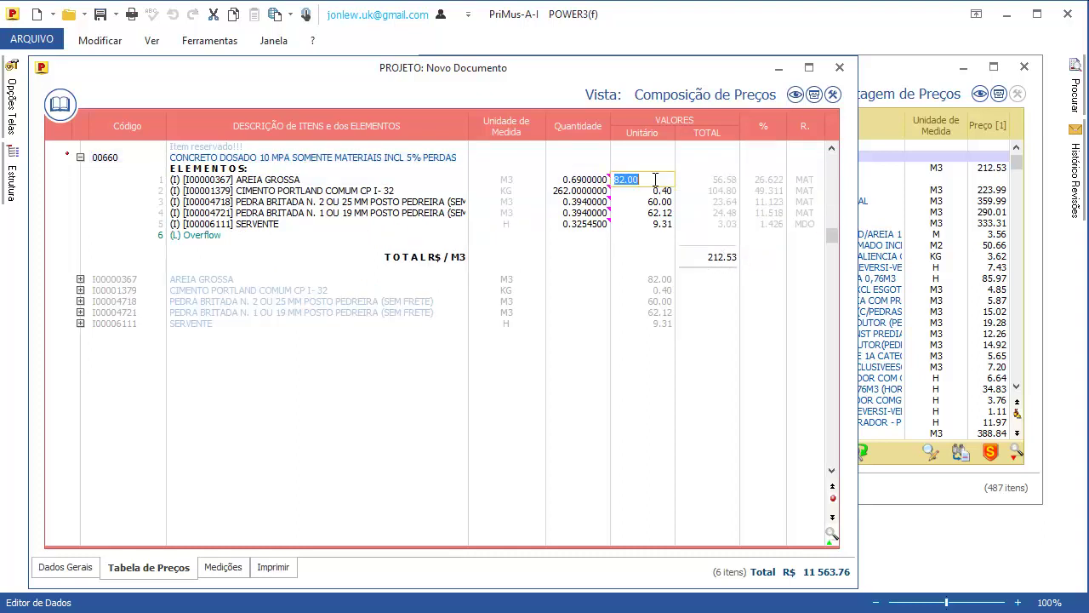
{"action": "type", "text": "84"}
{"action": "key", "text": "Return"}
{"action": "left_click", "coordinate": [606, 377]}
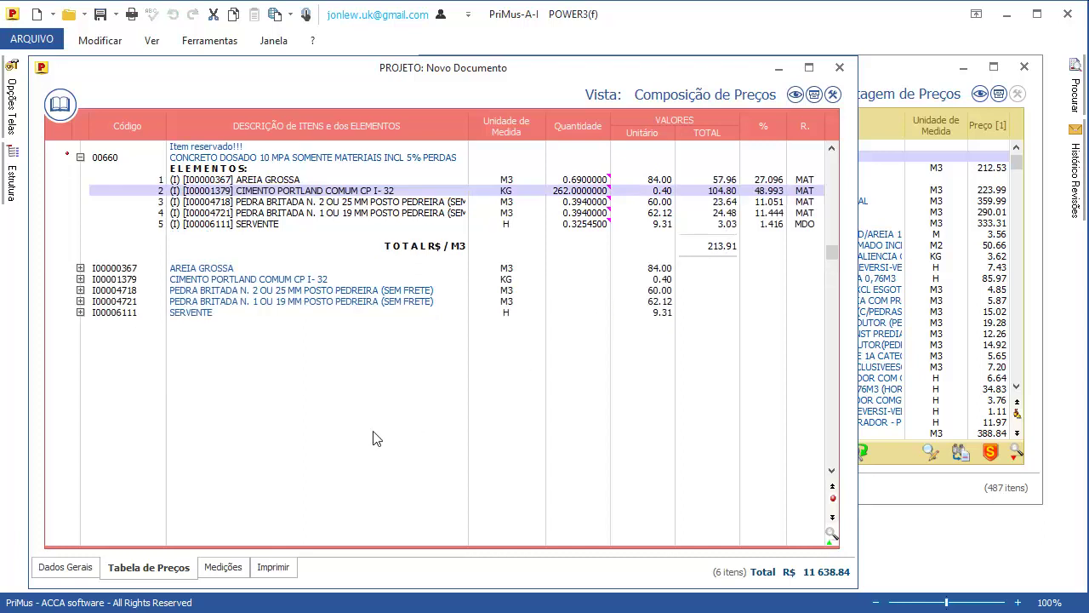
In the general data's Composição module, set Encargos Sociais to 56%, Despesas Gerais to 15% and BDI to 11%
{"action": "left_click", "coordinate": [73, 569]}
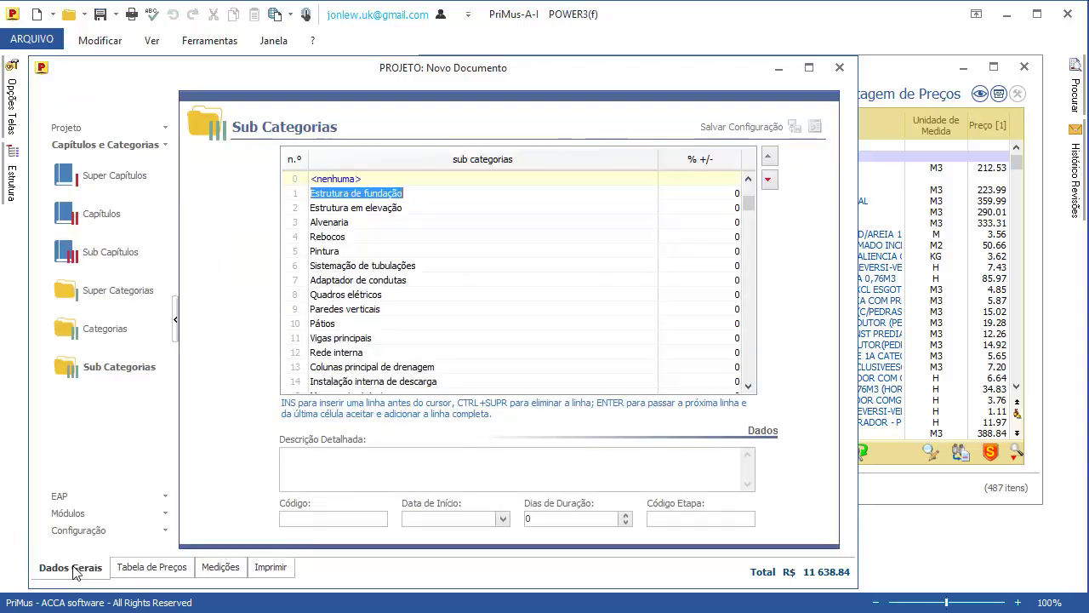
{"action": "left_click", "coordinate": [68, 513]}
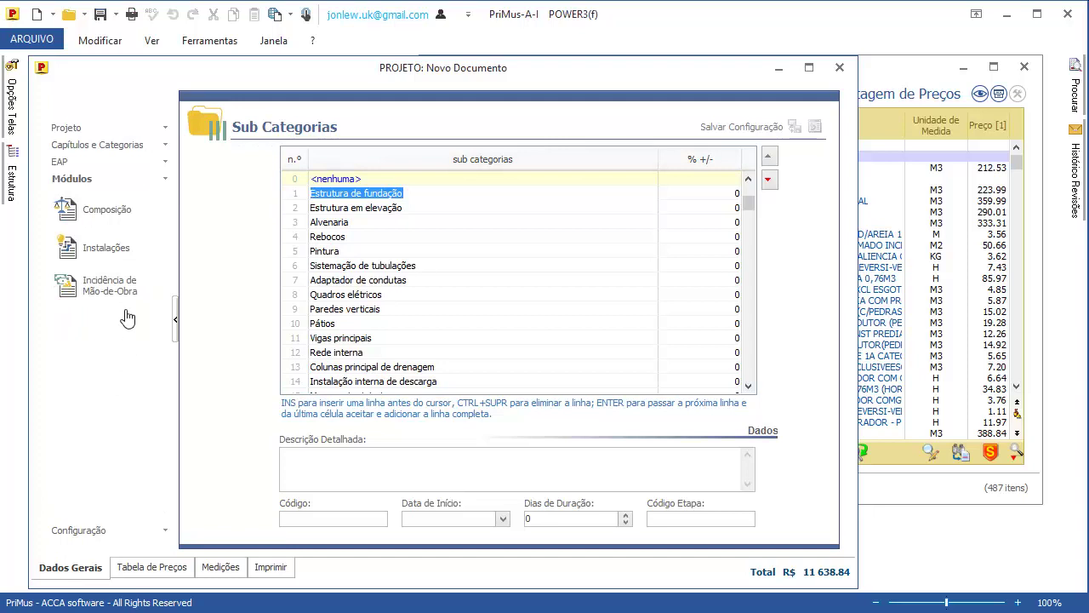
{"action": "left_click", "coordinate": [98, 211]}
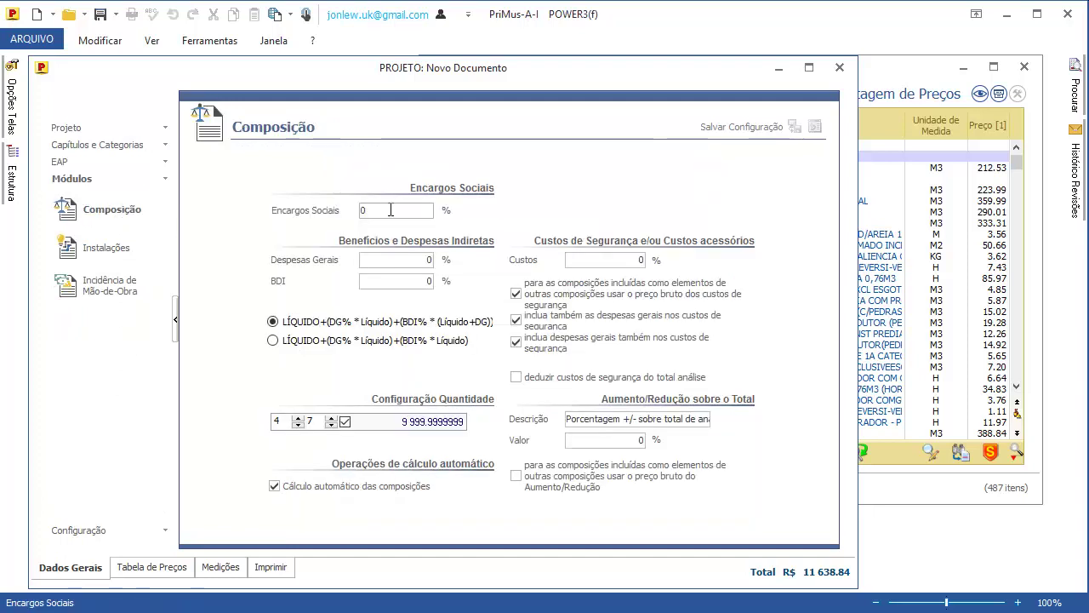
{"action": "type", "text": "56"}
{"action": "left_click", "coordinate": [384, 258]}
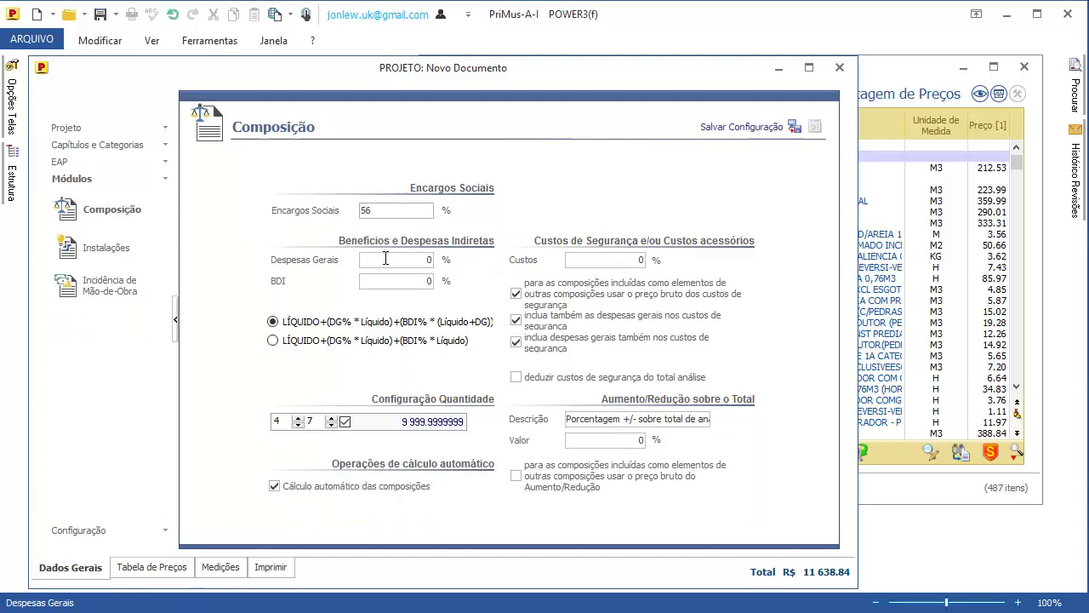
{"action": "type", "text": "15"}
{"action": "left_click", "coordinate": [388, 280]}
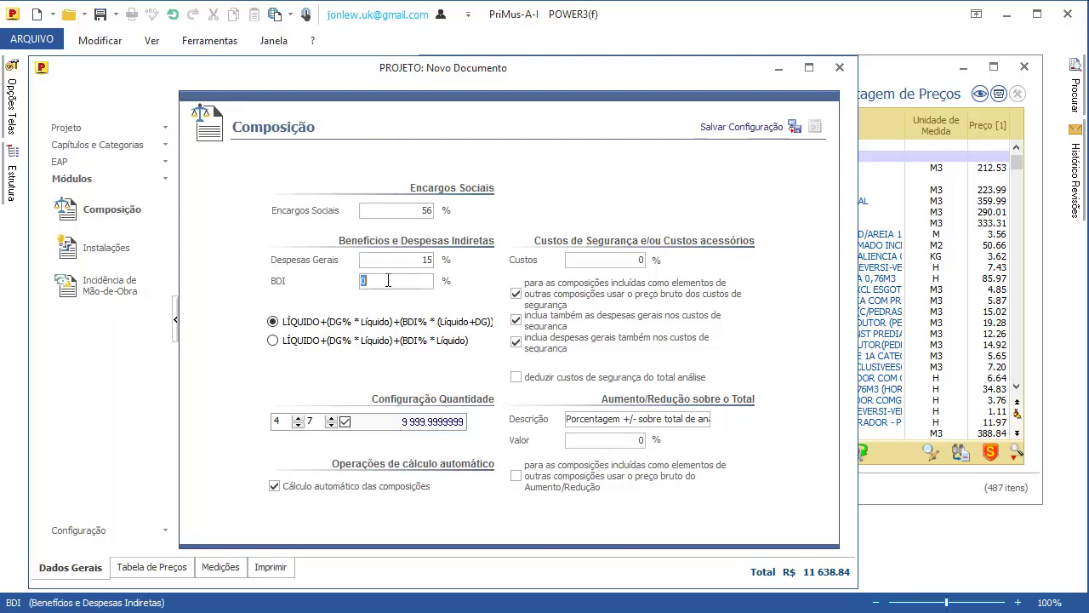
Review the Encargos Sociais, Despesas Gerais and BDI lines in the price composition of item 00660
{"action": "left_click", "coordinate": [179, 566]}
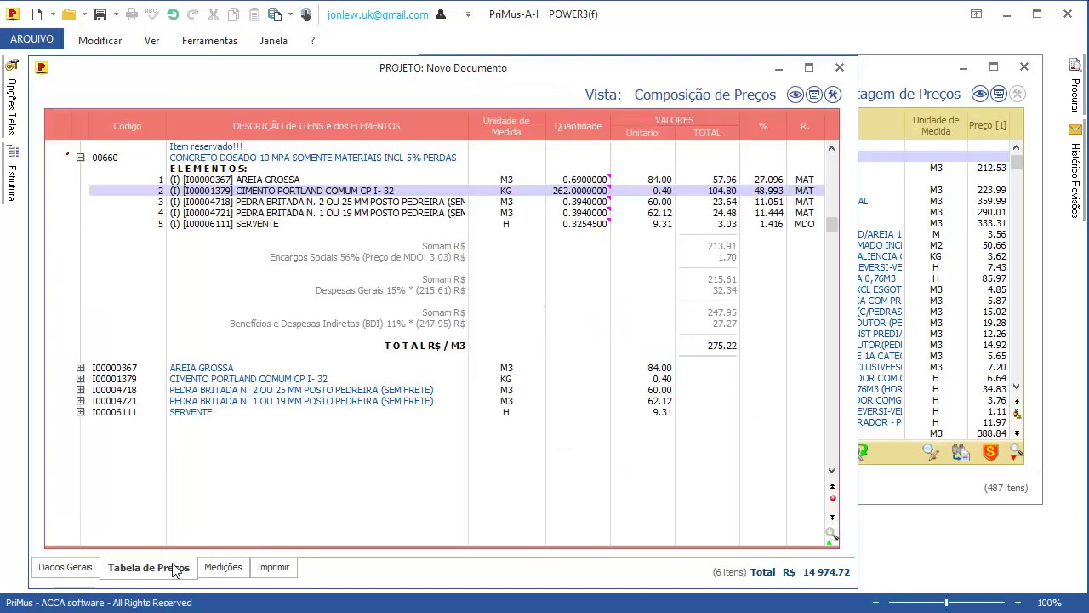
{"action": "left_click", "coordinate": [434, 260]}
{"action": "left_click", "coordinate": [438, 289]}
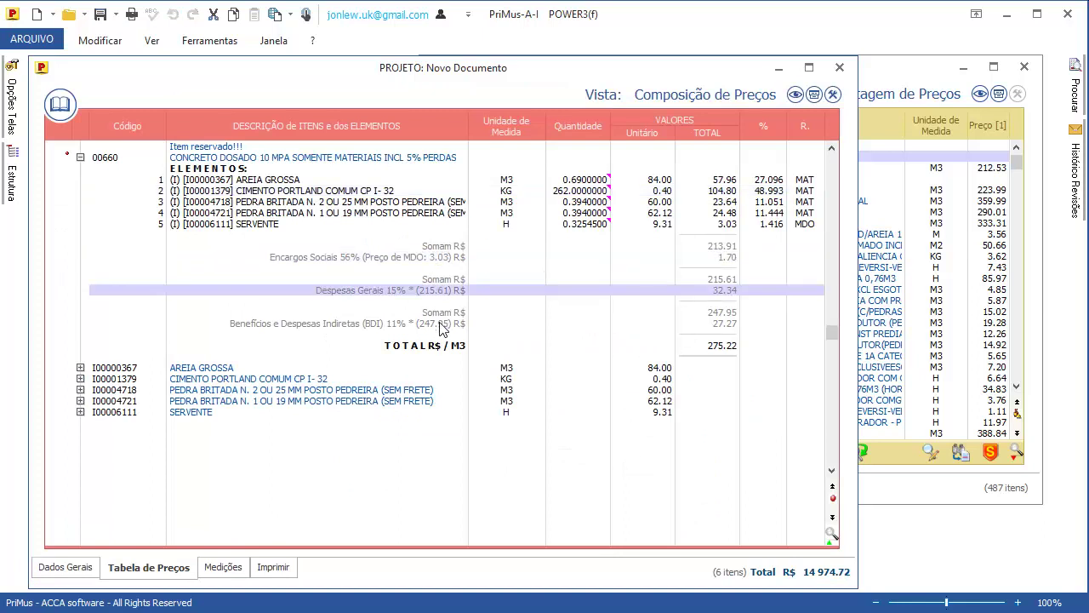
{"action": "left_click", "coordinate": [441, 326]}
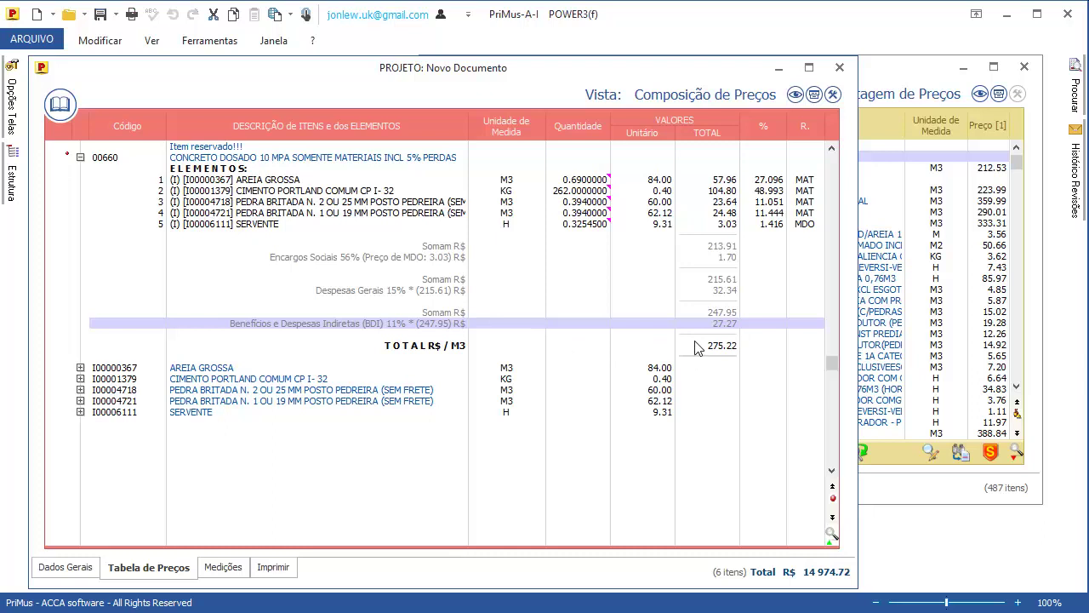
Switch the price table back to the Listagem de Preços view and return to the project's measurements
{"action": "left_click", "coordinate": [794, 94]}
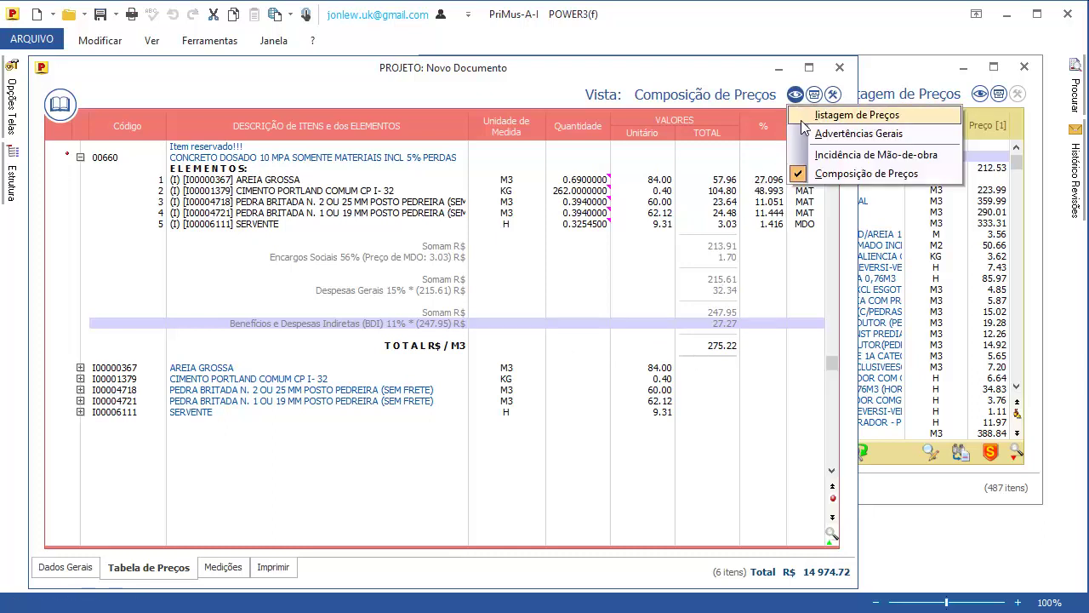
{"action": "left_click", "coordinate": [803, 116]}
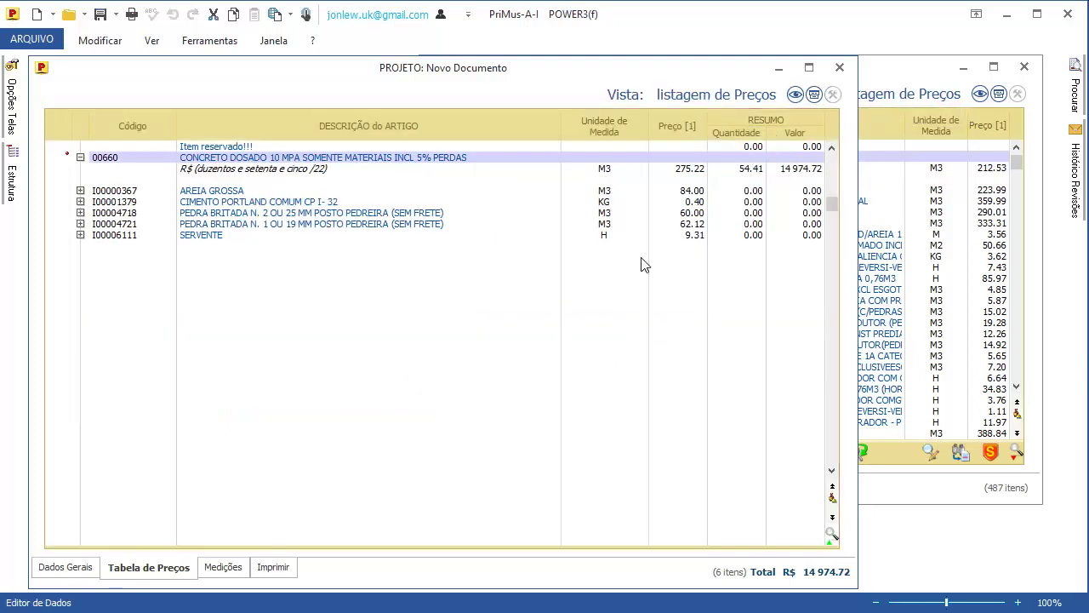
{"action": "left_click", "coordinate": [223, 566]}
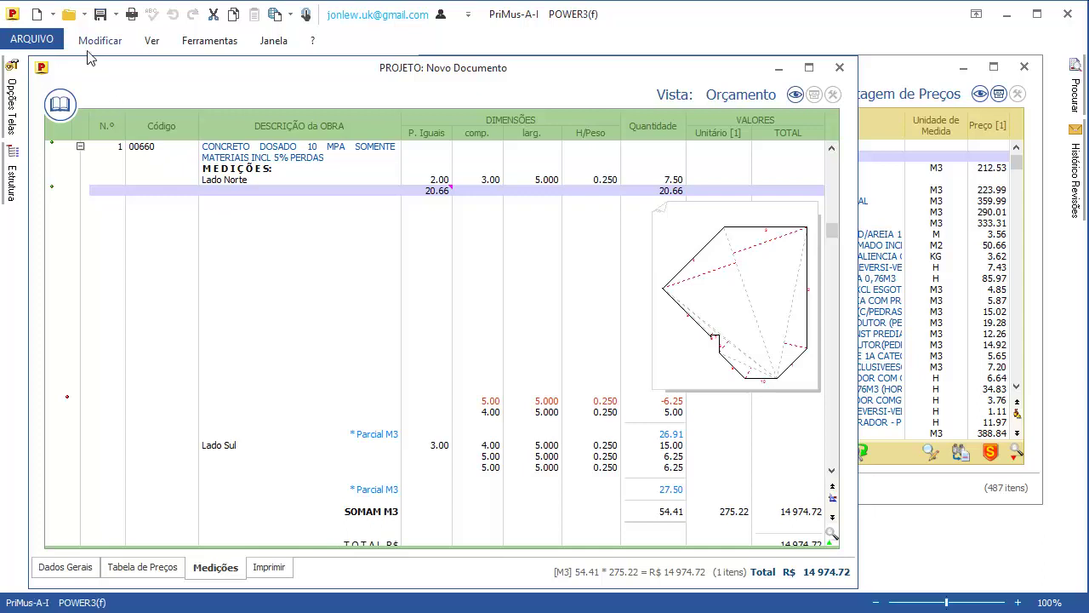
Open the web catalogue and browse the PriMus International Server to the SÃO PAULO folder under SINAPI
{"action": "left_click", "coordinate": [83, 14]}
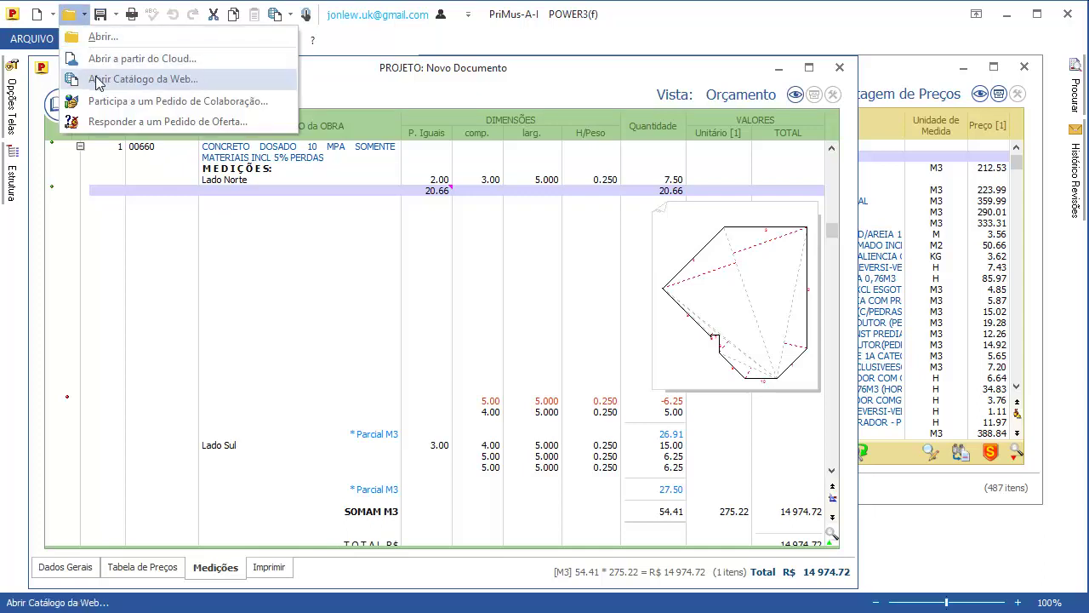
{"action": "left_click", "coordinate": [99, 81]}
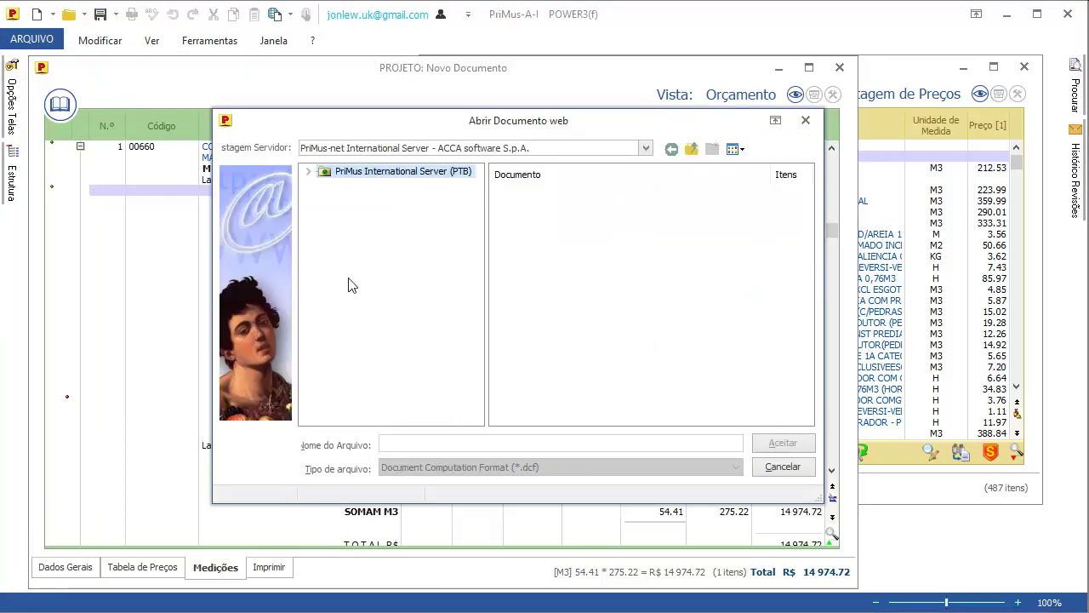
{"action": "left_click", "coordinate": [309, 172]}
{"action": "left_click", "coordinate": [323, 185]}
{"action": "left_click", "coordinate": [341, 239]}
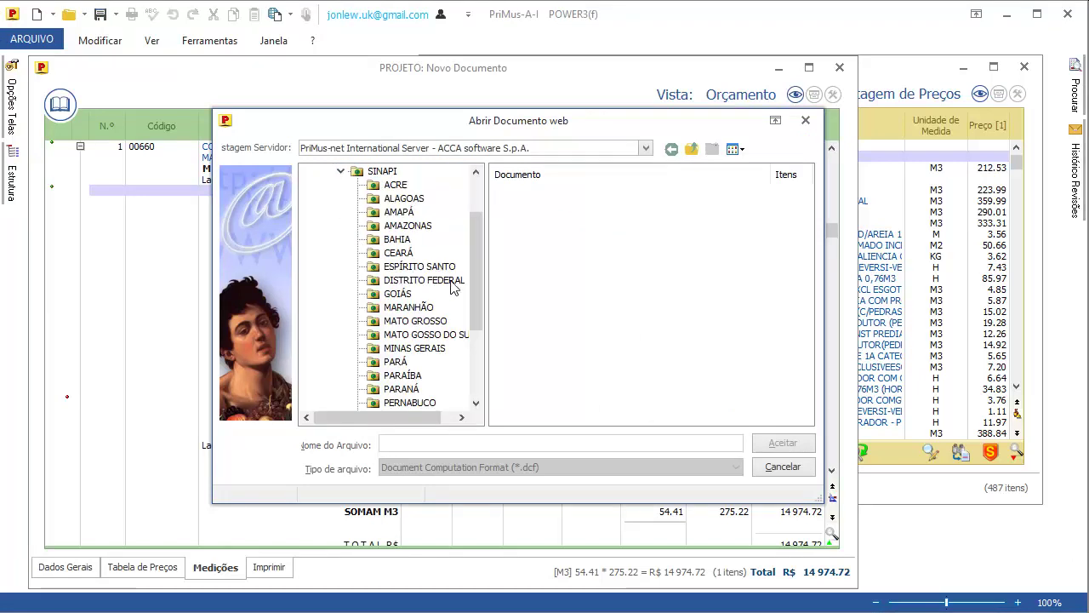
{"action": "left_click_drag", "start_coordinate": [474, 274], "coordinate": [476, 335]}
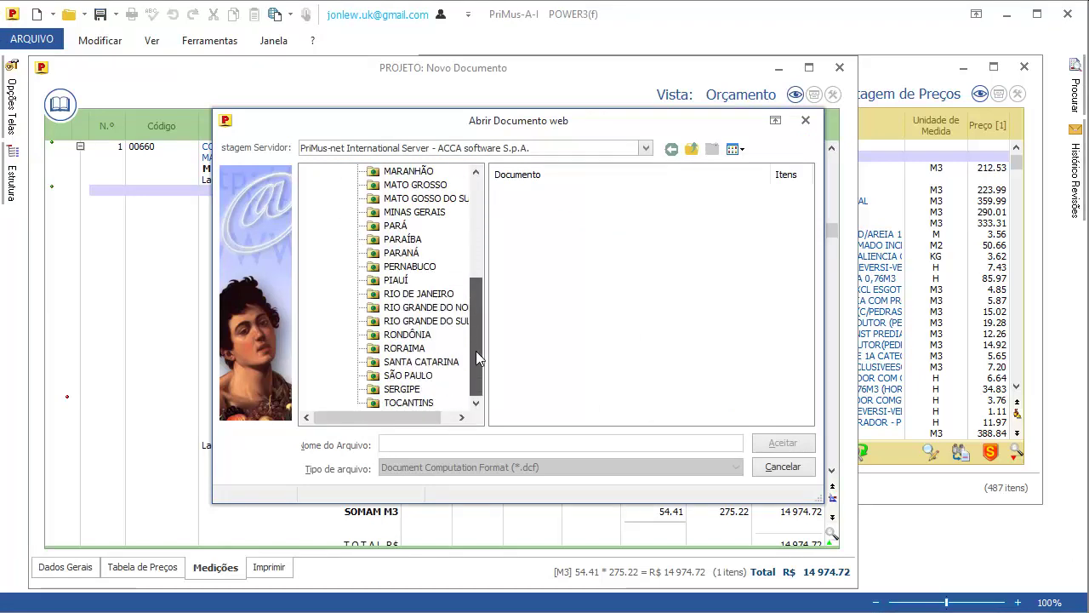
{"action": "left_click", "coordinate": [408, 375]}
Open the price list SINAPI - SAO PAULO (12-2012) com composições.dcf and accept its terms of use
{"action": "left_click_drag", "start_coordinate": [809, 204], "coordinate": [809, 394]}
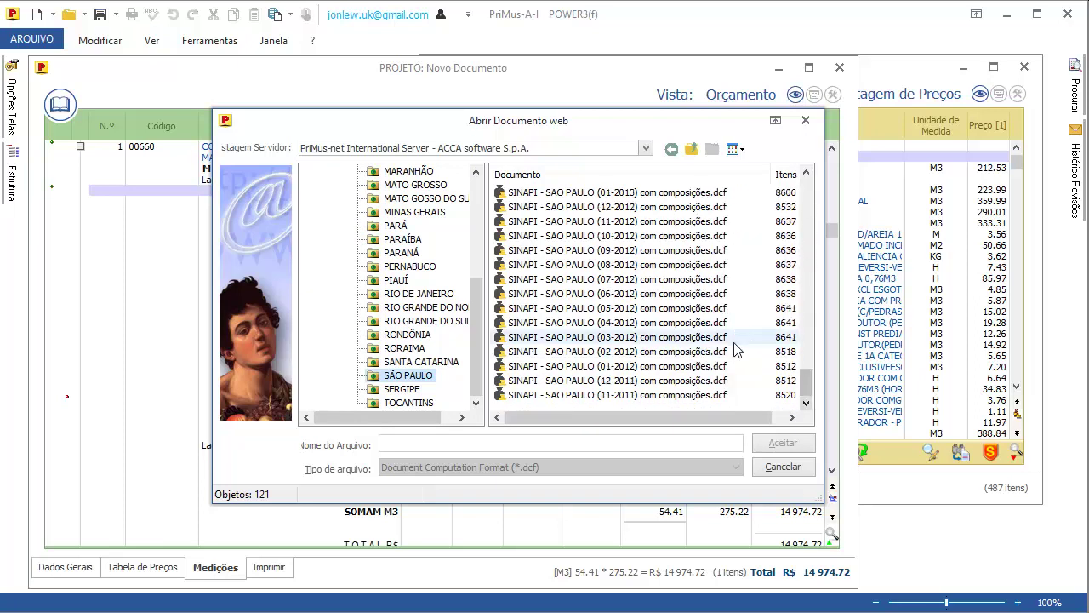
{"action": "left_click", "coordinate": [634, 207]}
{"action": "left_click", "coordinate": [758, 442]}
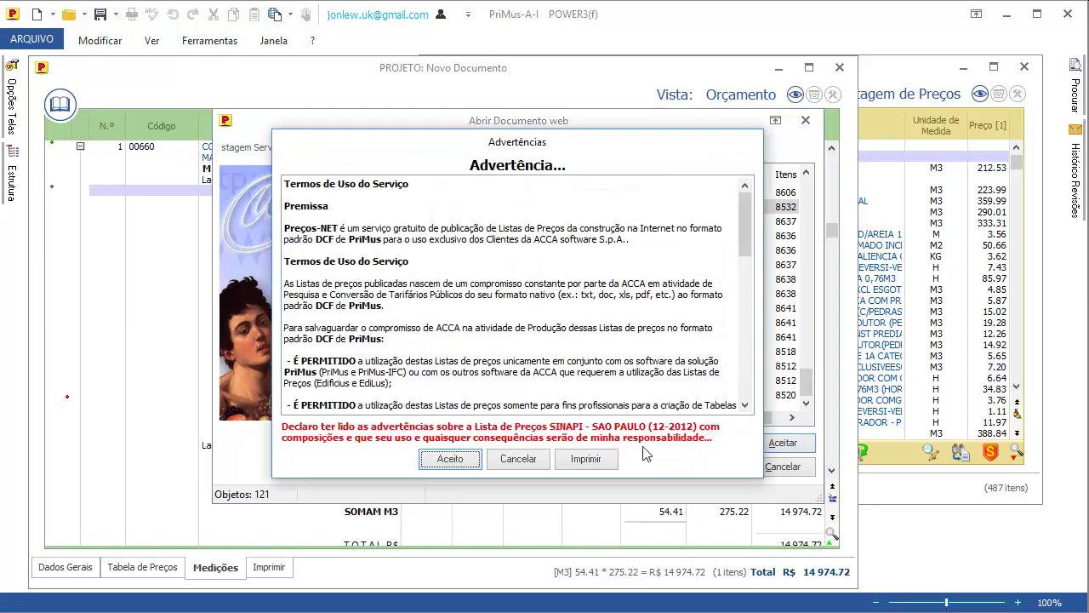
{"action": "left_click", "coordinate": [452, 459]}
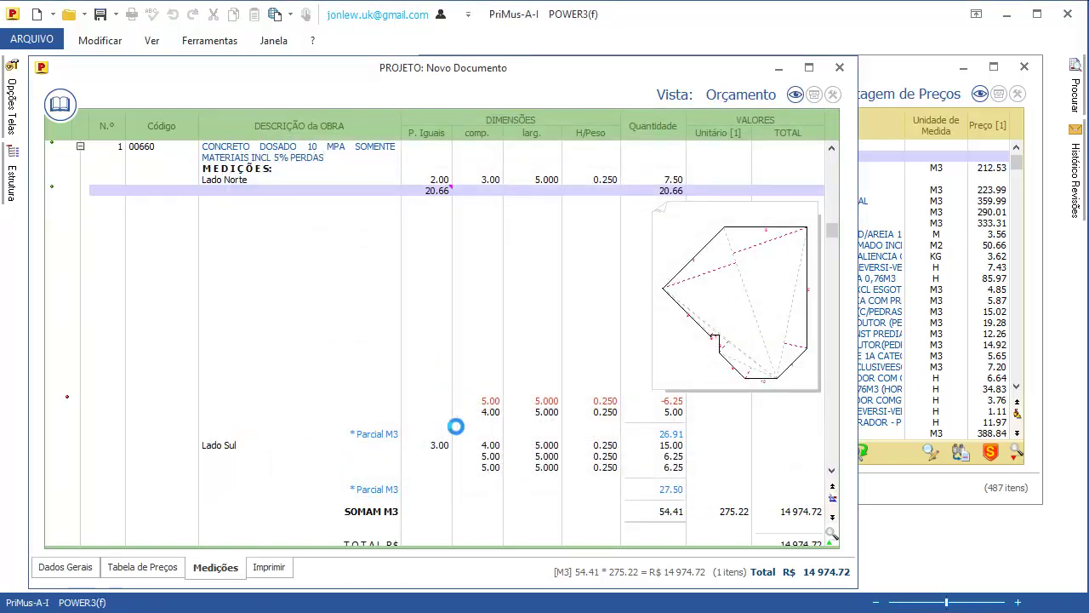
Move the SINAPI listing aside so the project stays visible, and look through its price items
{"action": "left_click_drag", "start_coordinate": [383, 73], "coordinate": [601, 75]}
{"action": "key", "text": "Down"}
{"action": "key", "text": "Down"}
{"action": "key", "text": "Down"}
{"action": "key", "text": "Down"}
{"action": "key", "text": "Down"}
{"action": "key", "text": "Down"}
{"action": "key", "text": "Down"}
{"action": "key", "text": "Down"}
{"action": "key", "text": "Down"}
{"action": "key", "text": "Down"}
{"action": "key", "text": "Down"}
{"action": "key", "text": "Down"}
{"action": "key", "text": "Down"}
{"action": "key", "text": "Down"}
{"action": "key", "text": "Down"}
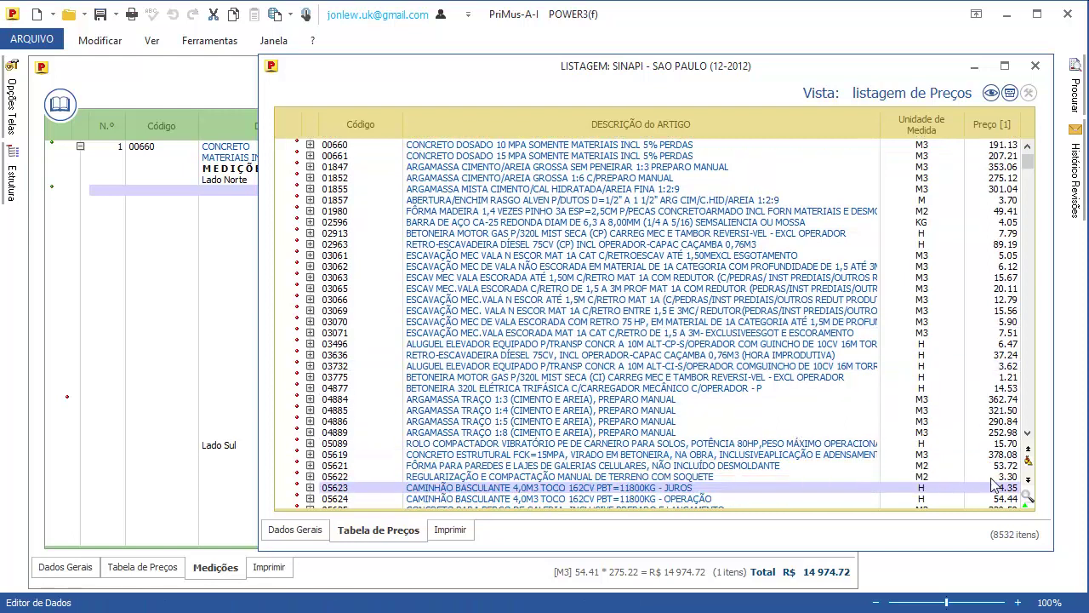
Search the SINAPI listing for alvenaria and add item 00545 to the project's measurements, accepting the proposed categories
{"action": "left_click", "coordinate": [1027, 495]}
{"action": "type", "text": "al"}
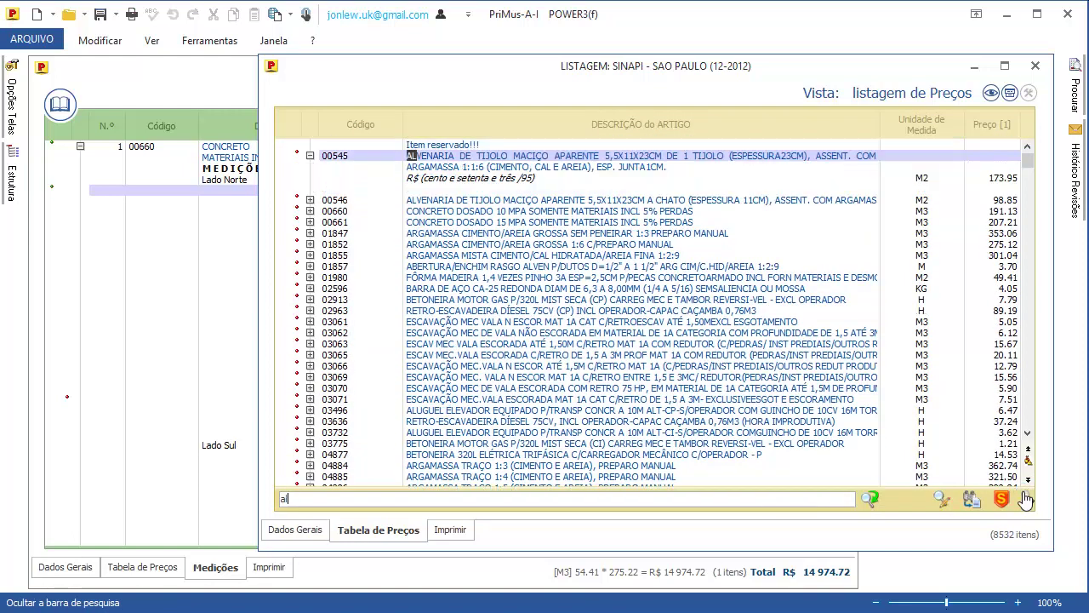
{"action": "type", "text": "venaria"}
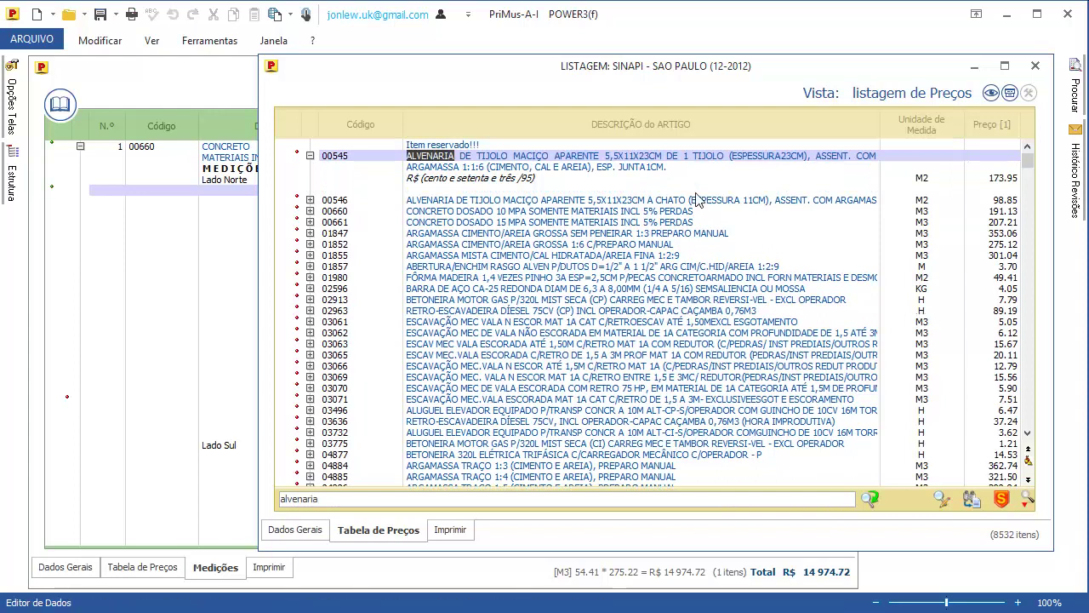
{"action": "left_click_drag", "start_coordinate": [555, 172], "coordinate": [194, 511]}
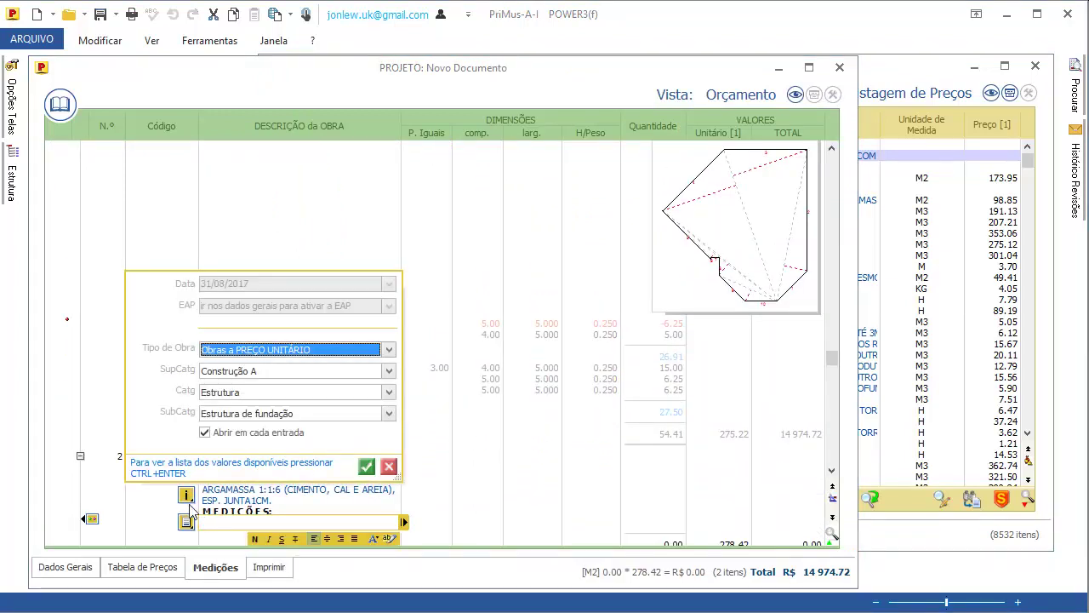
{"action": "left_click", "coordinate": [366, 467]}
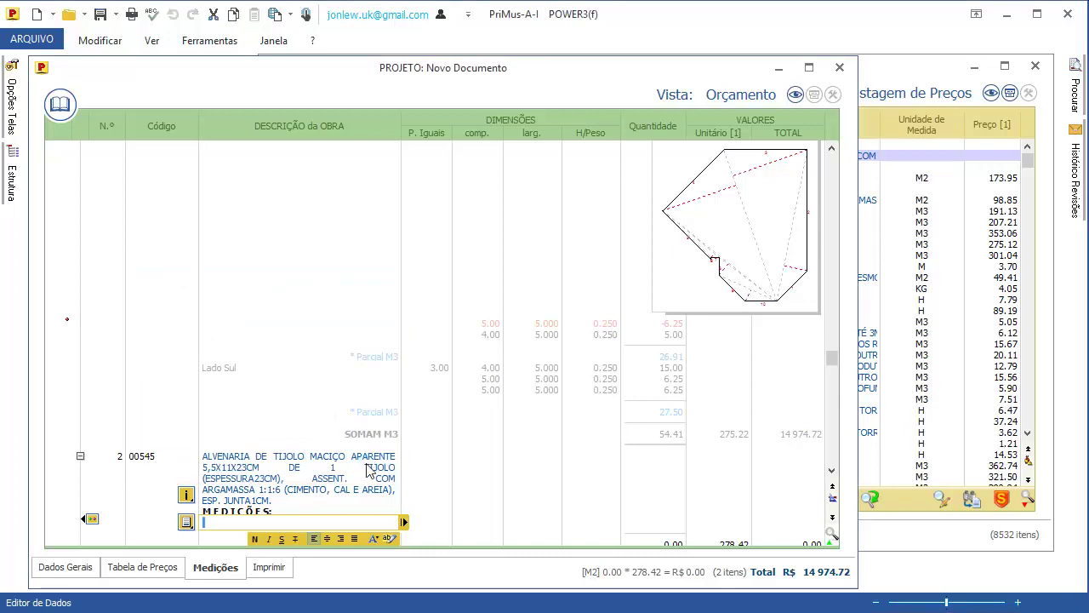
Enter a measurement for item 00545 with P. Iguais 3, comp. 2, larg. 5 and H/Peso 0.23, and finish editing without saving the document
{"action": "type", "text": "3"}
{"action": "key", "text": "Return"}
{"action": "type", "text": "2"}
{"action": "key", "text": "Return"}
{"action": "type", "text": "5"}
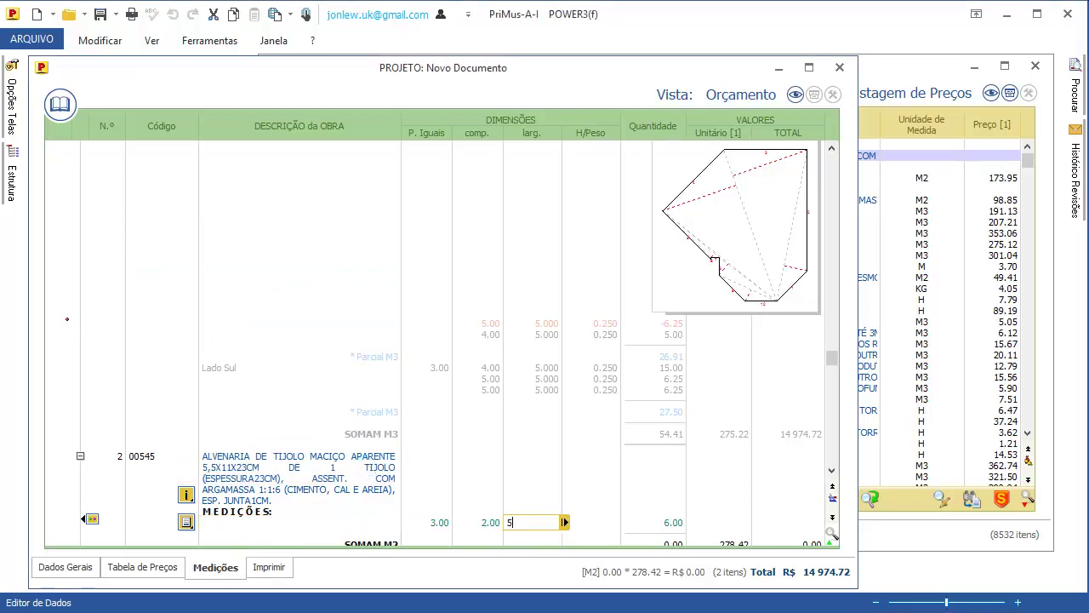
{"action": "key", "text": "Return"}
{"action": "type", "text": "0.23"}
{"action": "key", "text": "Return"}
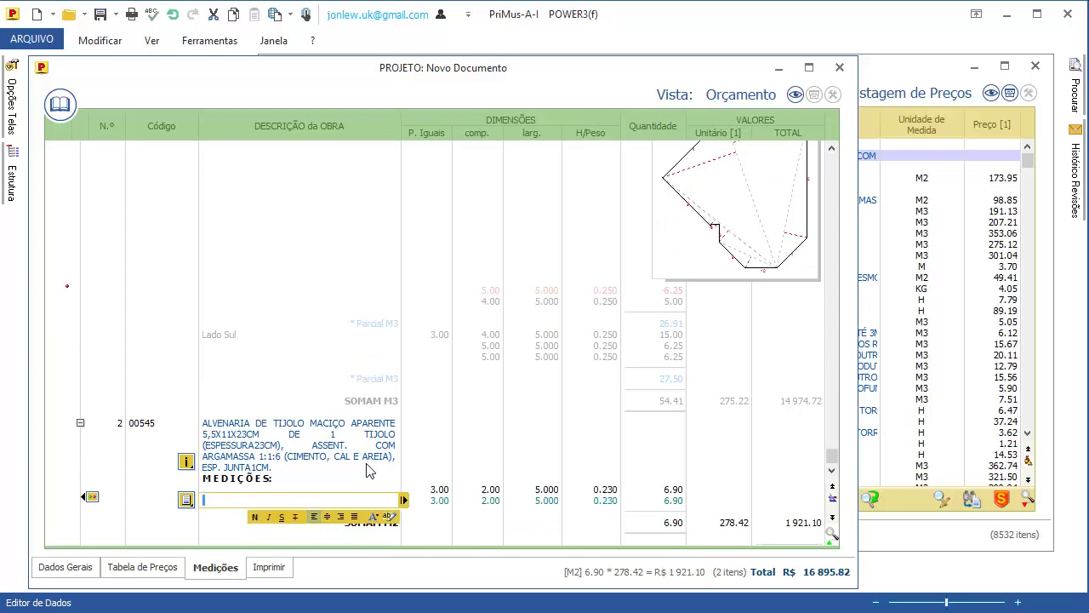
{"action": "key", "text": "alt+F4"}
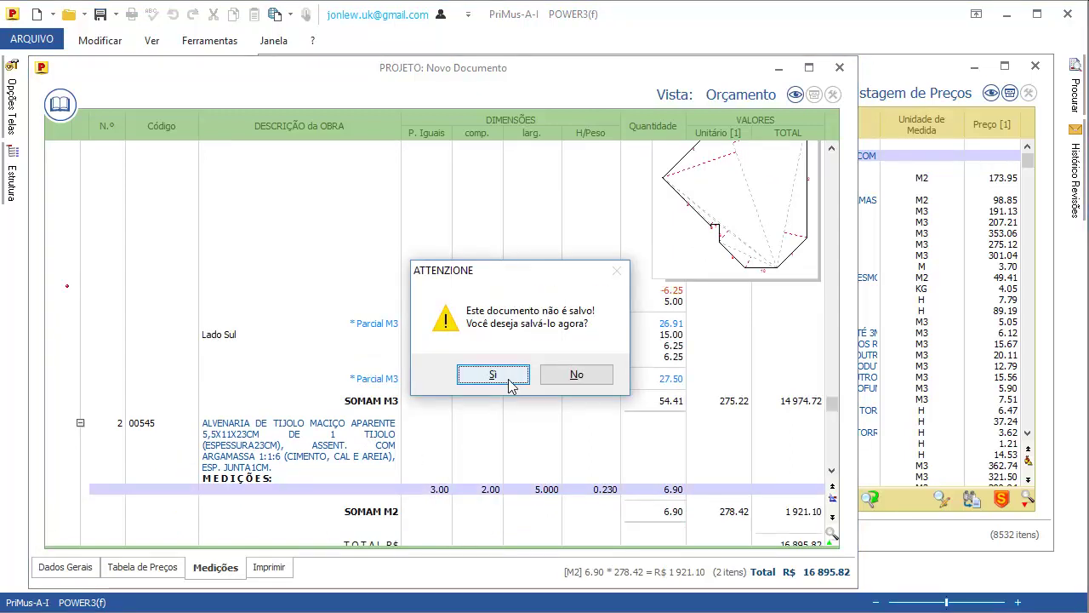
{"action": "left_click", "coordinate": [550, 379]}
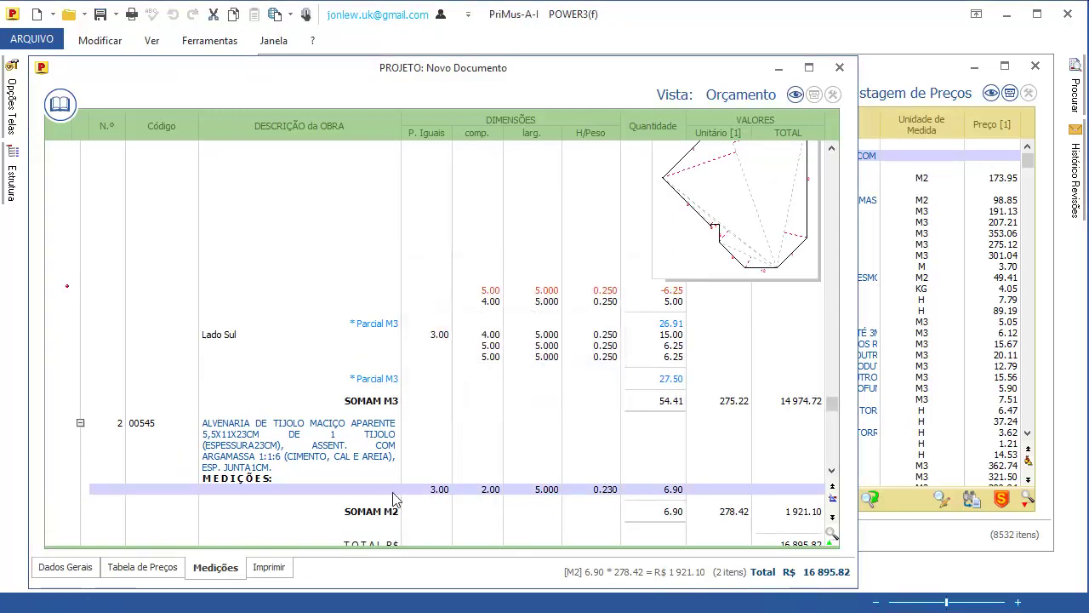
Insert a new item with code 01.001, description Escavo de fundação, unit m3 and price 5.36 at the end of the measurements
{"action": "scroll", "coordinate": [356, 515], "scroll_direction": "down", "scroll_amount": 2}
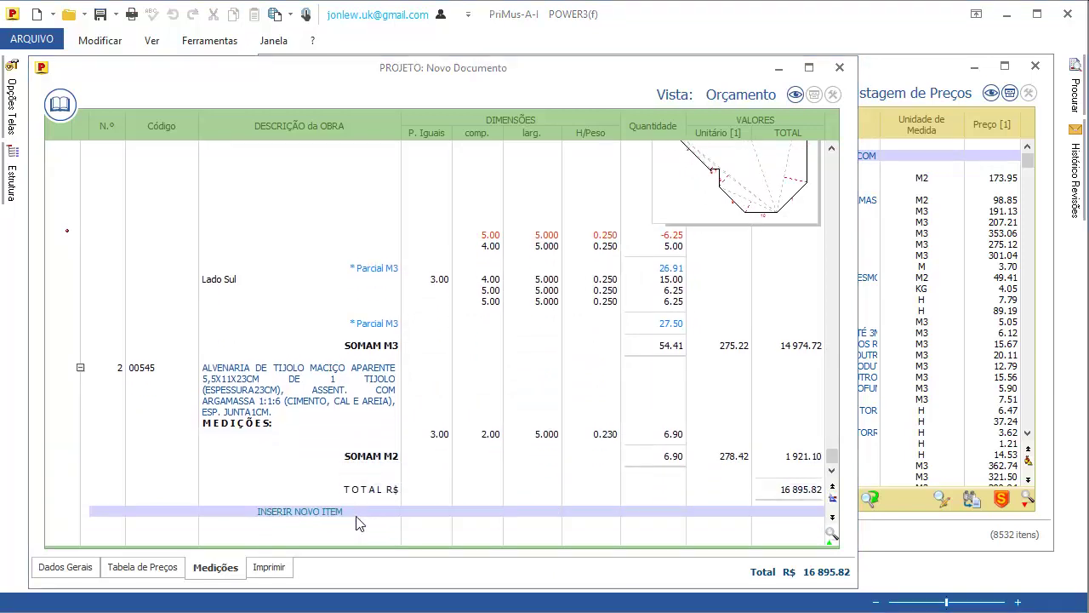
{"action": "double_click", "coordinate": [357, 513]}
{"action": "left_click", "coordinate": [470, 361]}
{"action": "type", "text": "01.001"}
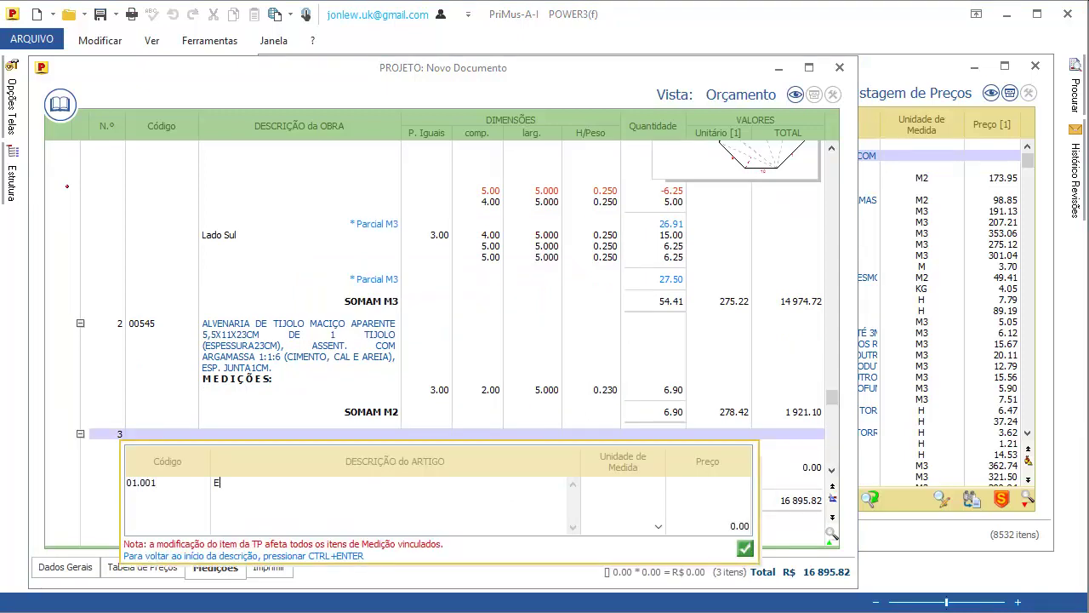
{"action": "type", "text": " de fundação"}
{"action": "type", "text": "m3"}
{"action": "key", "text": "Tab"}
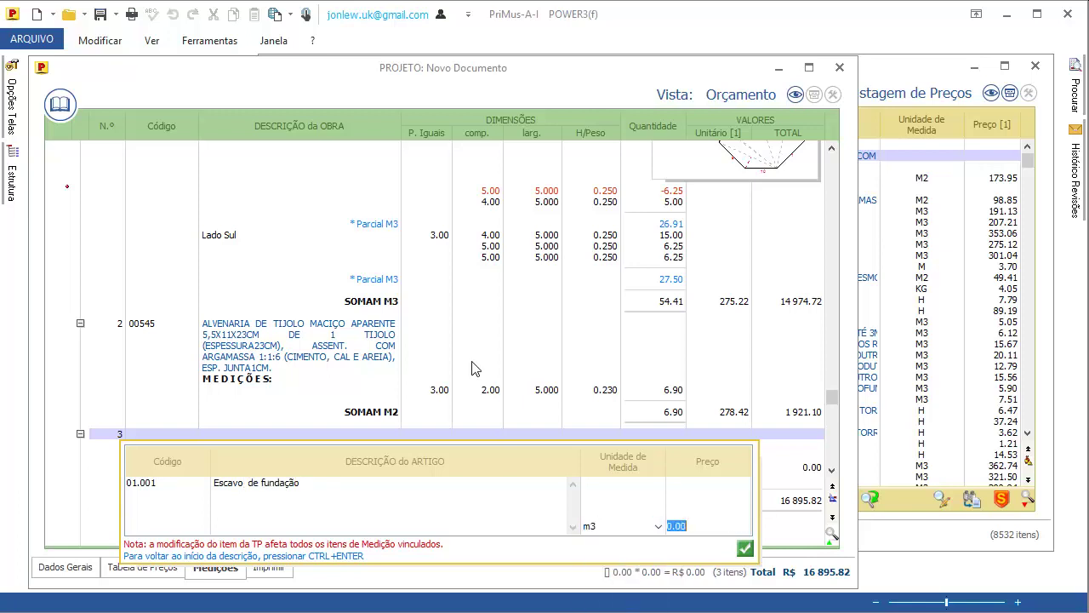
{"action": "type", "text": "5.36"}
{"action": "left_click", "coordinate": [743, 549]}
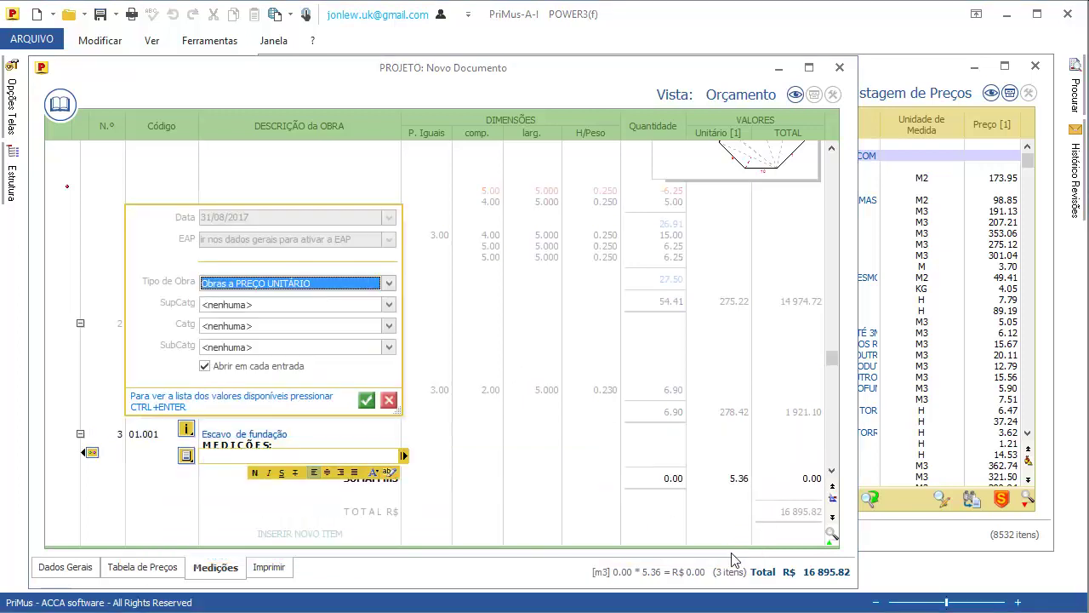
Assign the new item to SupCatg Construção B, Catg Estrutura and SubCatg Estrutura de fundação
{"action": "left_click", "coordinate": [266, 306]}
{"action": "left_click", "coordinate": [256, 337]}
{"action": "left_click", "coordinate": [252, 328]}
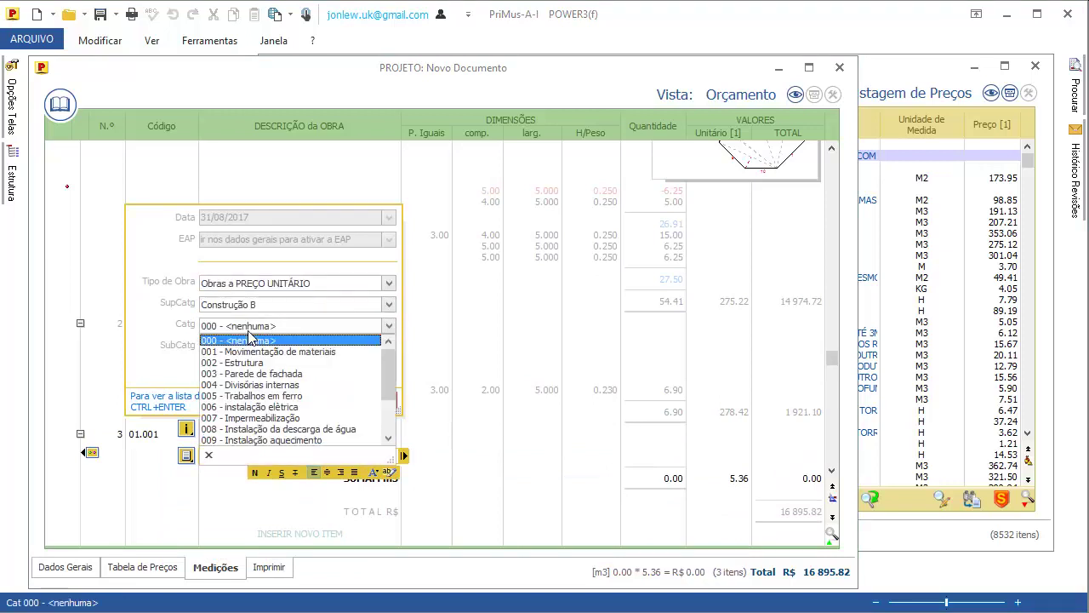
{"action": "left_click", "coordinate": [251, 362]}
{"action": "left_click", "coordinate": [261, 347]}
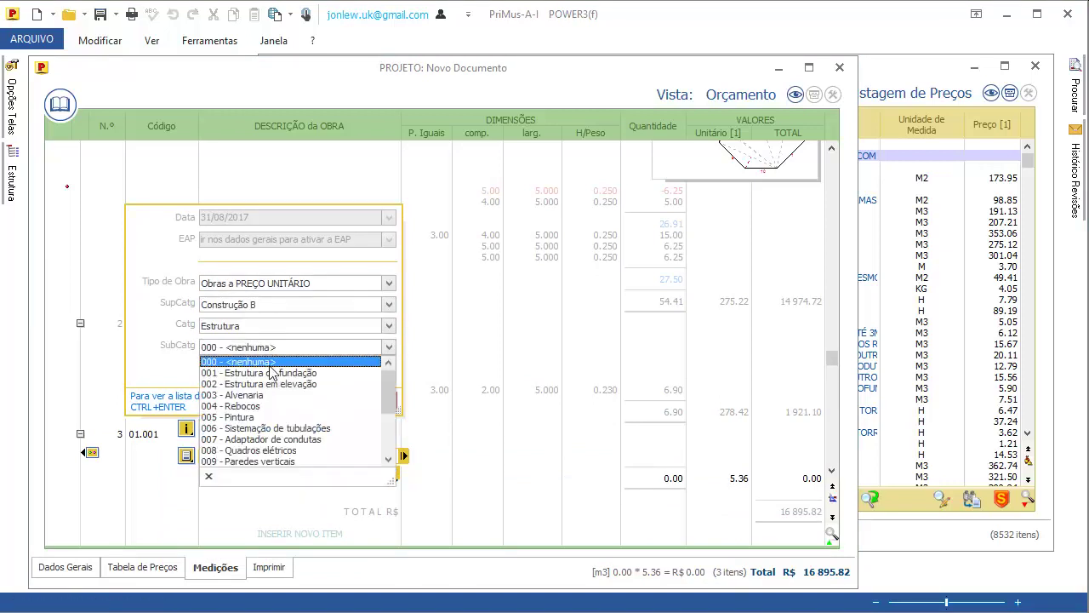
{"action": "left_click", "coordinate": [259, 372]}
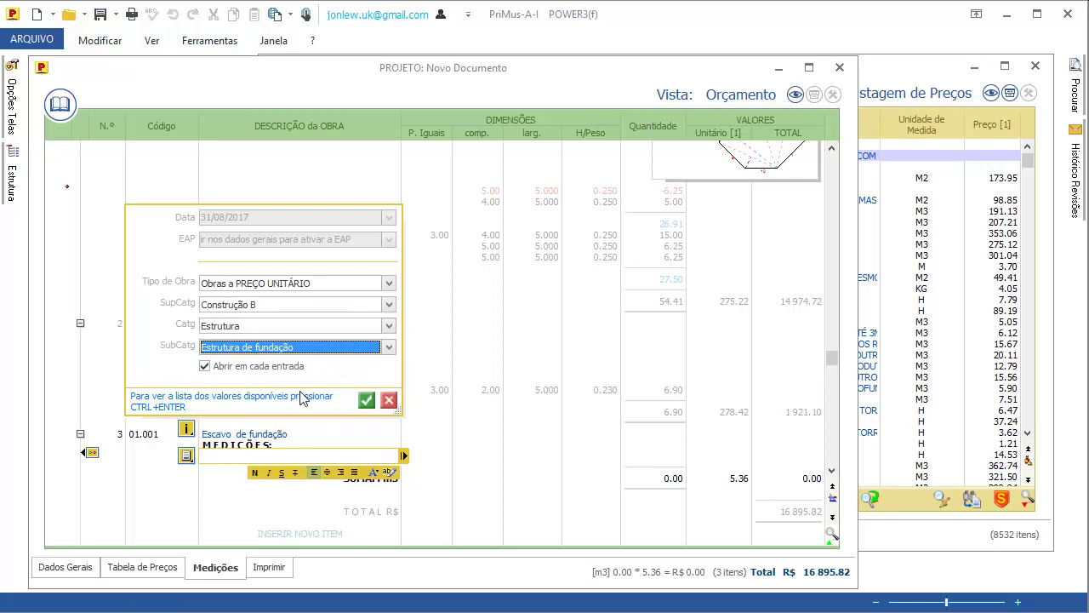
{"action": "left_click", "coordinate": [366, 400]}
Enter a measurement for item 01.001 with P. Iguais 2, comp. 3, larg. 5 and H/Peso 0.26, and finish editing
{"action": "type", "text": "2"}
{"action": "key", "text": "Return"}
{"action": "type", "text": "3"}
{"action": "key", "text": "Return"}
{"action": "type", "text": "5"}
{"action": "key", "text": "Return"}
{"action": "type", "text": ".26"}
{"action": "key", "text": "Return"}
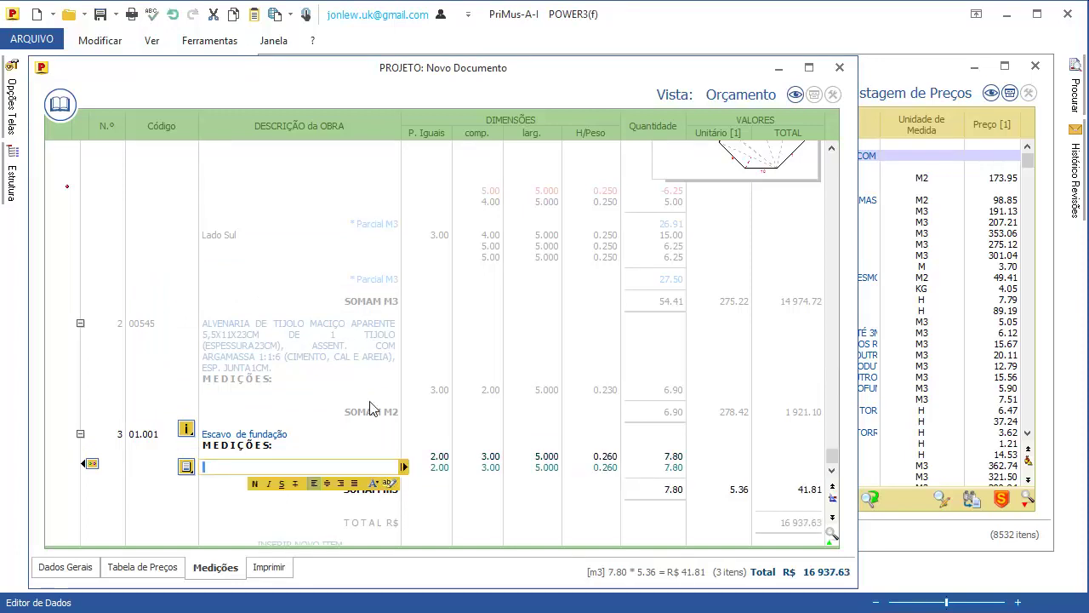
{"action": "key", "text": "Escape"}
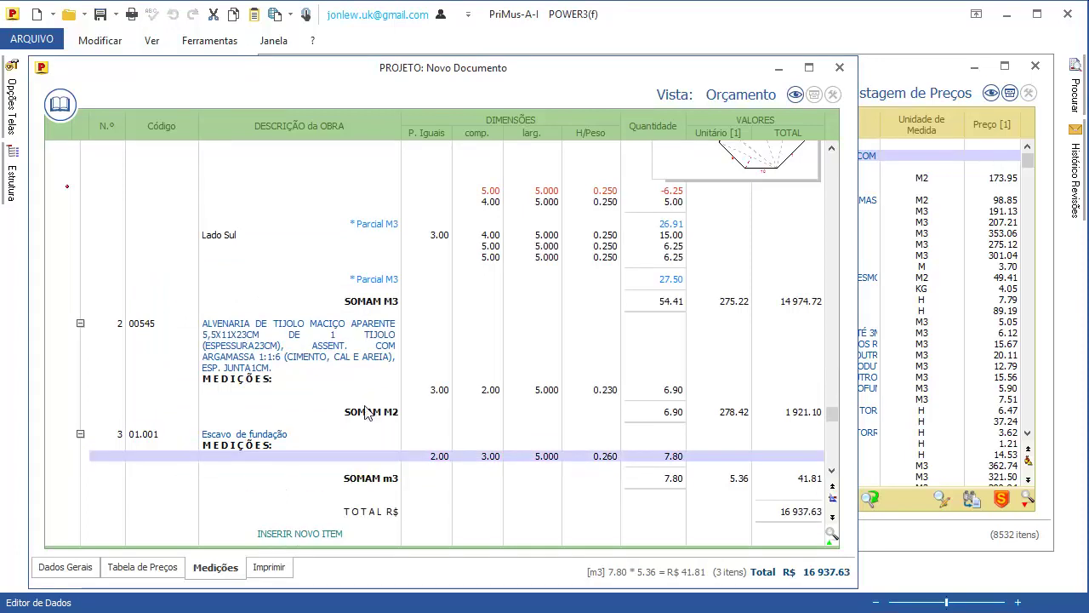
Switch to VOCE.xlsx in Excel and copy items 01.0035A, 10.0001 and 40.0125 into the project's price table
{"action": "left_click", "coordinate": [153, 567]}
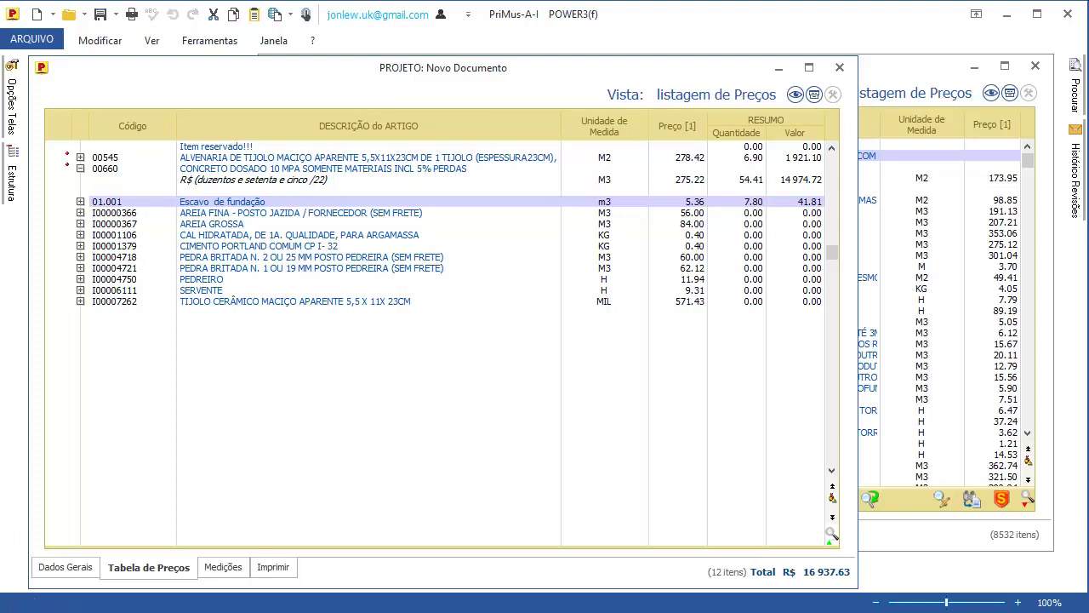
{"action": "key", "text": "alt+Tab"}
{"action": "left_click", "coordinate": [617, 334]}
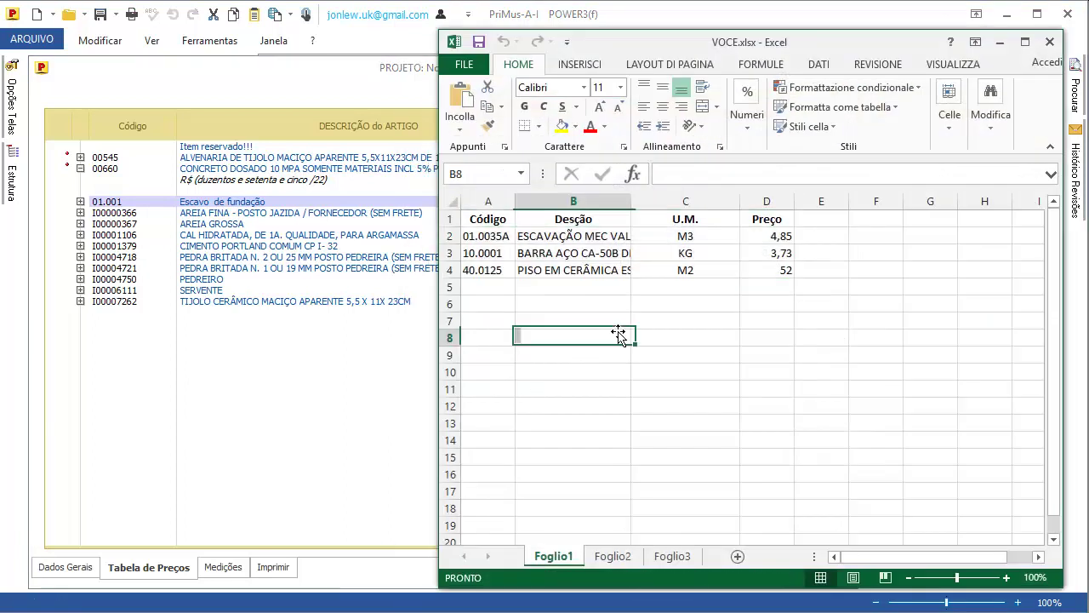
{"action": "left_click_drag", "start_coordinate": [770, 270], "coordinate": [482, 239]}
{"action": "left_click_drag", "start_coordinate": [562, 280], "coordinate": [310, 414]}
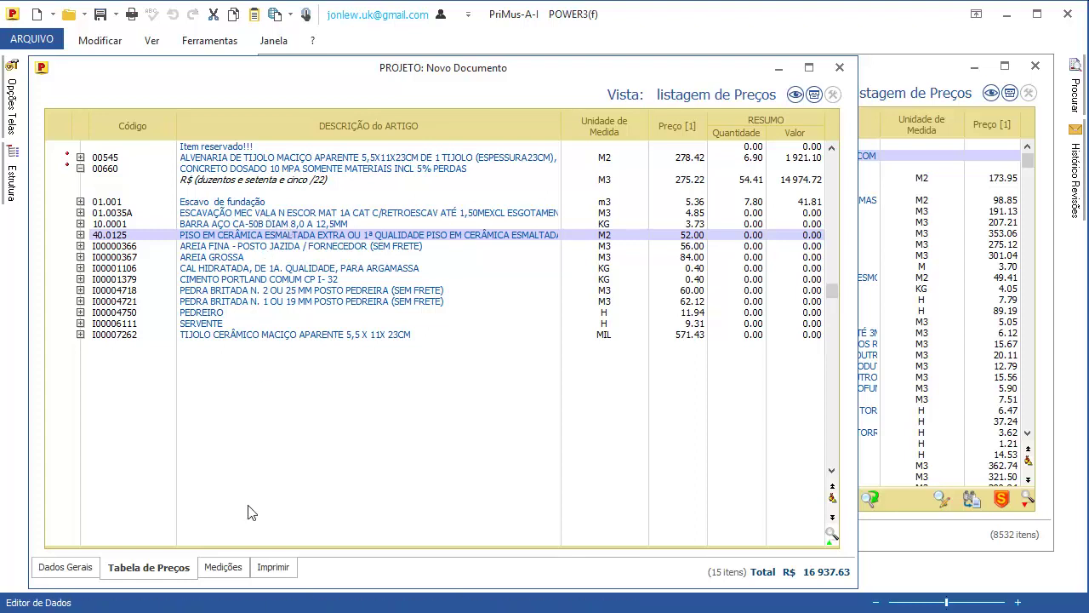
Return to the project's measurements and close the SINAPI - SAO PAULO listing without saving its changes
{"action": "left_click", "coordinate": [223, 567]}
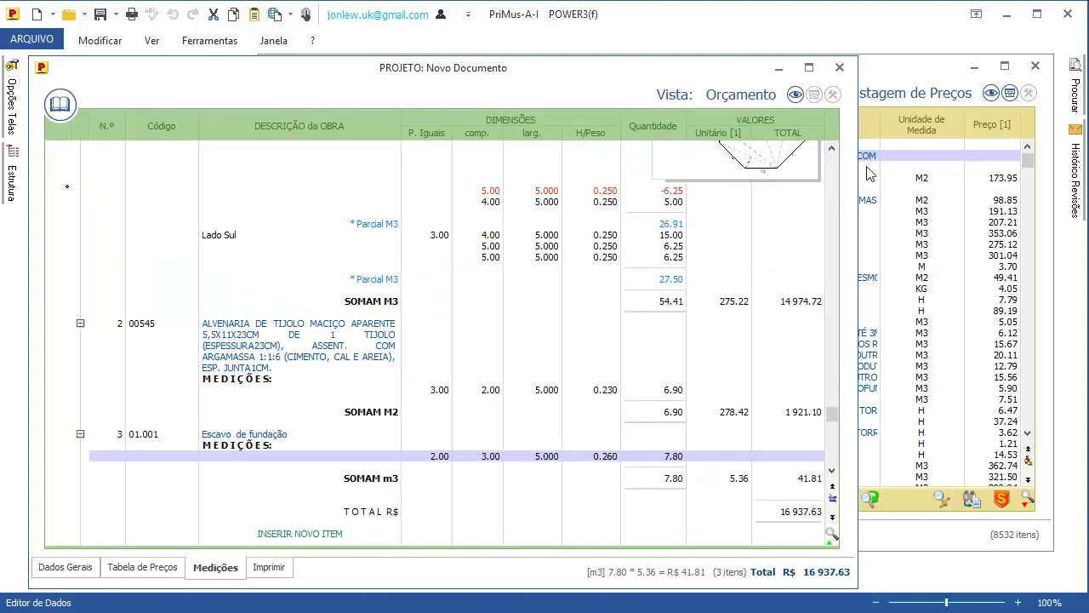
{"action": "left_click", "coordinate": [1034, 67]}
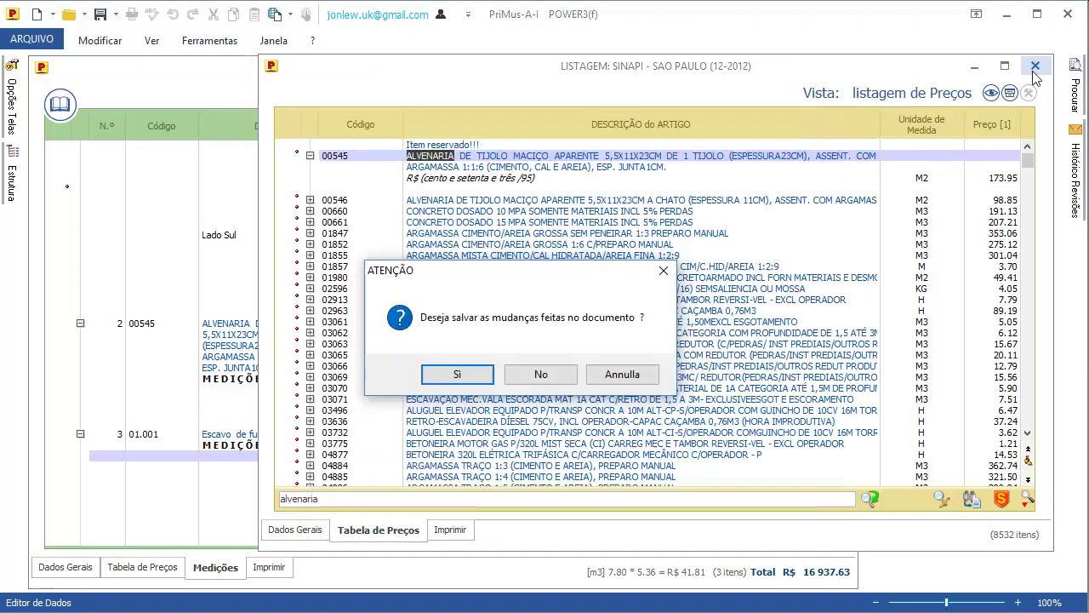
{"action": "left_click", "coordinate": [556, 382]}
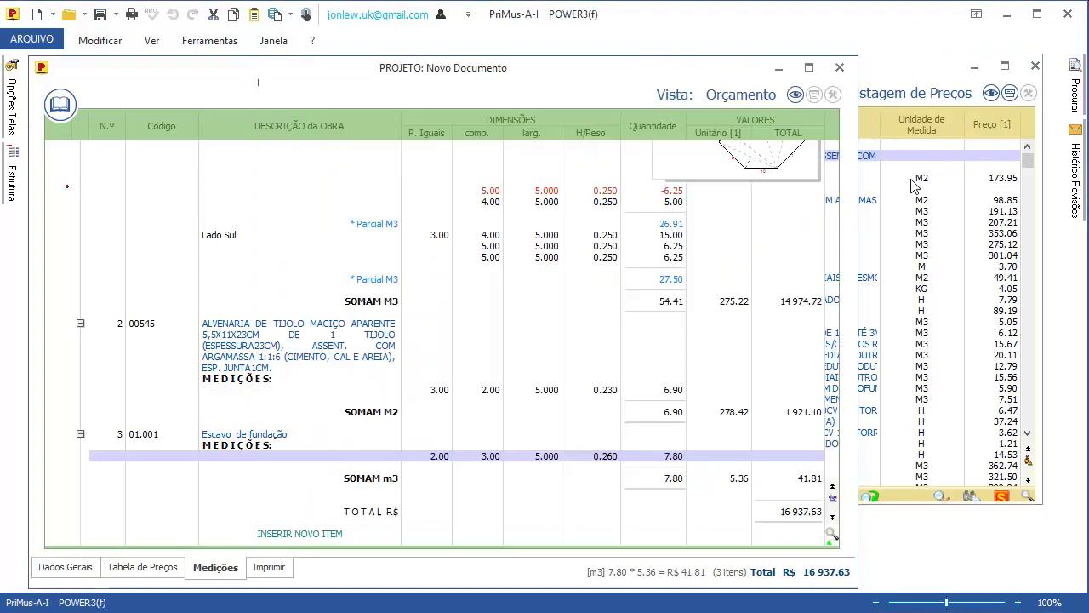
{"action": "left_click", "coordinate": [1061, 68]}
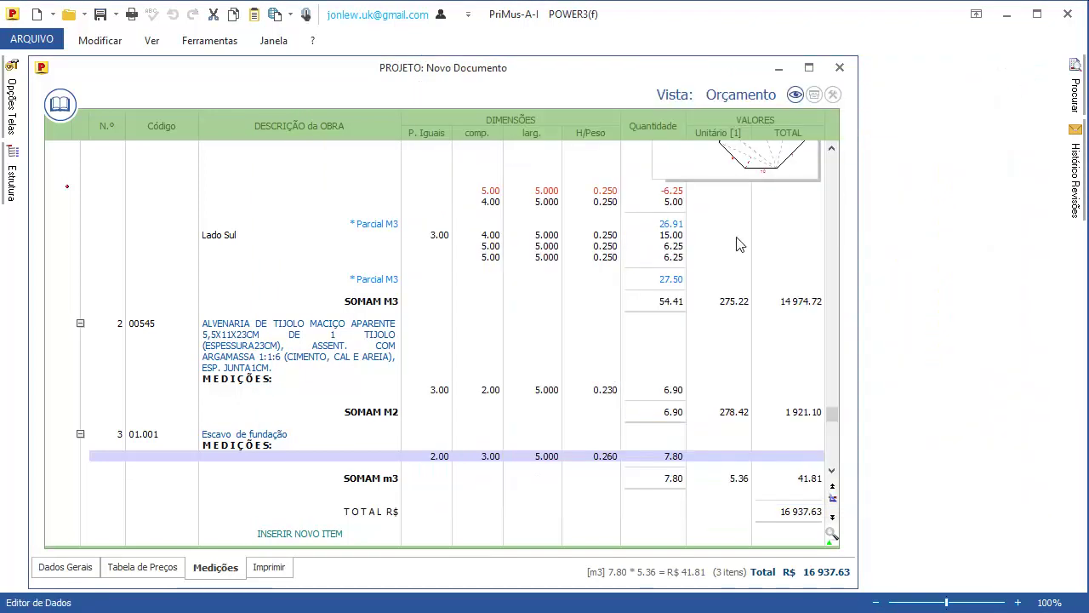
Open the existing project CASA.dcf and move its window aside so the new document stays visible
{"action": "left_click", "coordinate": [69, 14]}
{"action": "left_click", "coordinate": [81, 43]}
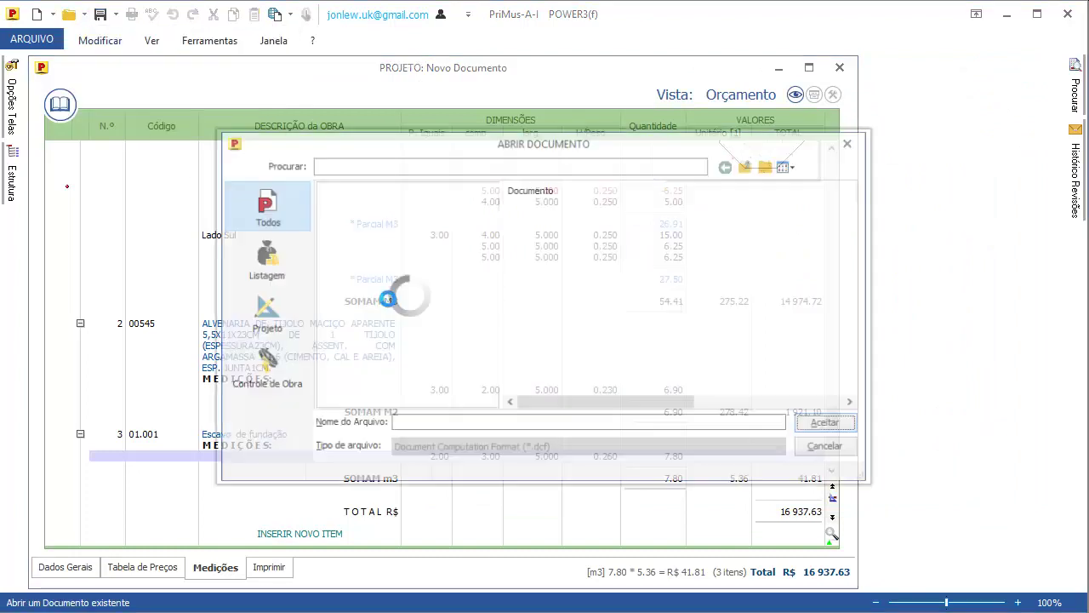
{"action": "double_click", "coordinate": [558, 206]}
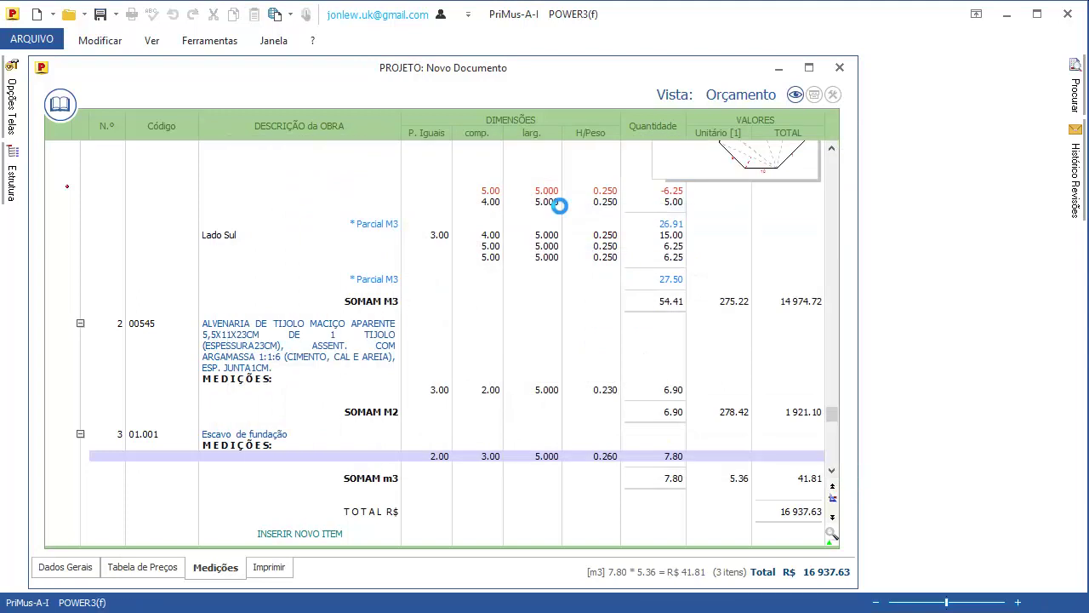
{"action": "left_click_drag", "start_coordinate": [519, 61], "coordinate": [693, 73]}
{"action": "left_click", "coordinate": [675, 162]}
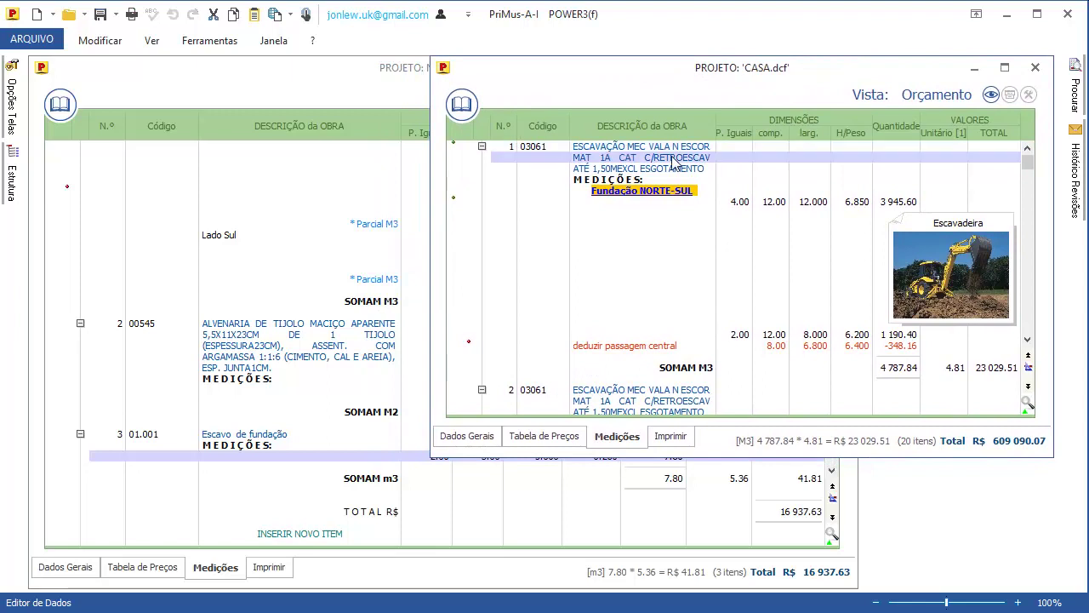
Look through the measurement items of the CASA.dcf project
{"action": "key", "text": "Page_Down"}
{"action": "key", "text": "Page_Down"}
{"action": "key", "text": "Page_Down"}
{"action": "key", "text": "Page_Down"}
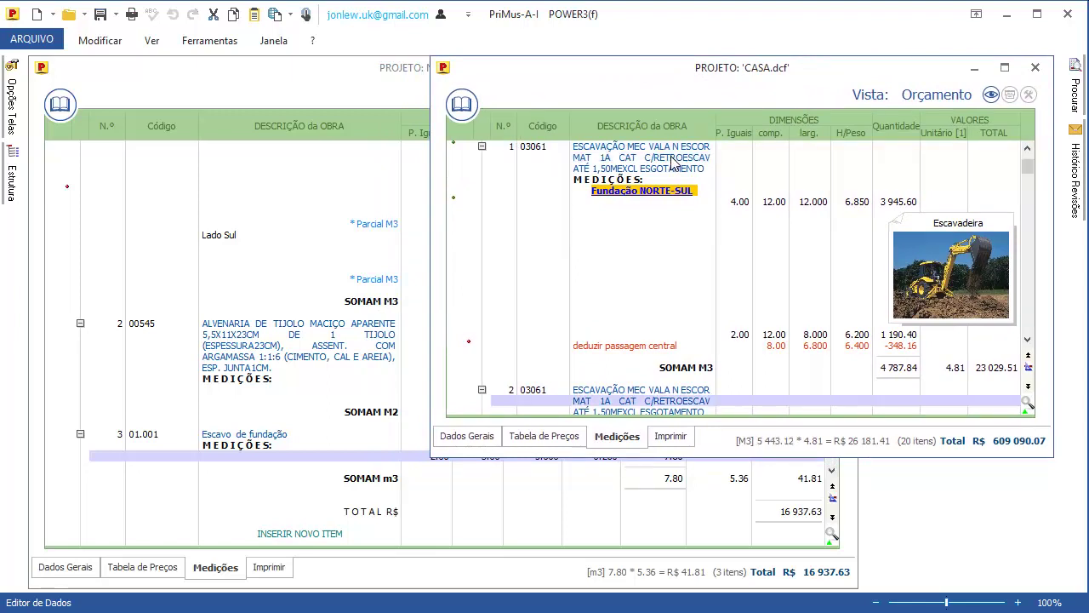
{"action": "key", "text": "Page_Up"}
{"action": "key", "text": "Page_Up"}
{"action": "key", "text": "Page_Up"}
{"action": "key", "text": "Page_Up"}
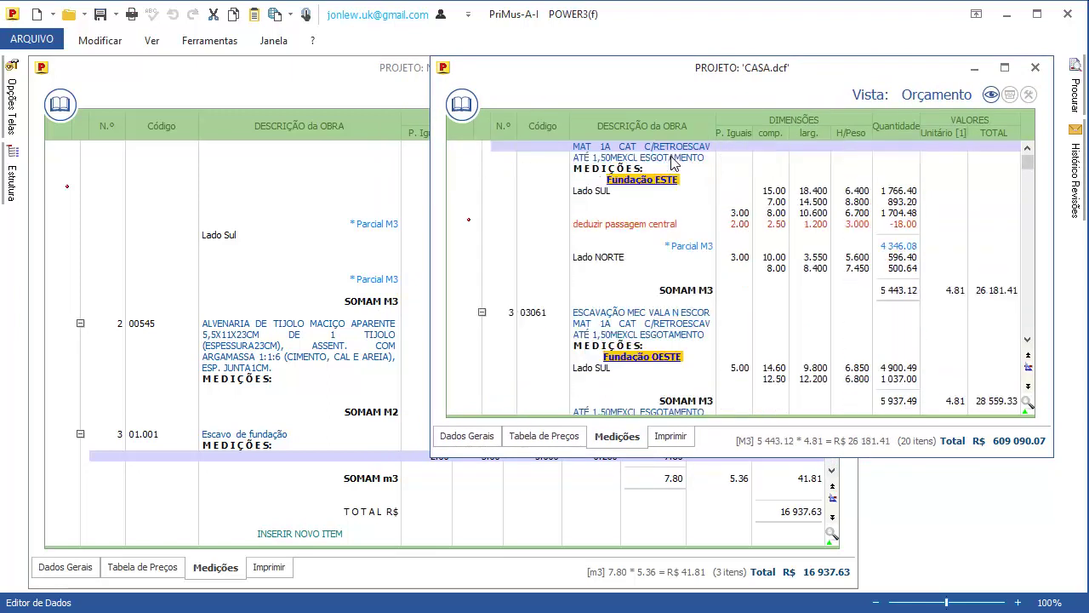
Collapse all measurement items in CASA.dcf and copy items 1 to 15 into the new document, placing them after item 00545
{"action": "right_click", "coordinate": [634, 181]}
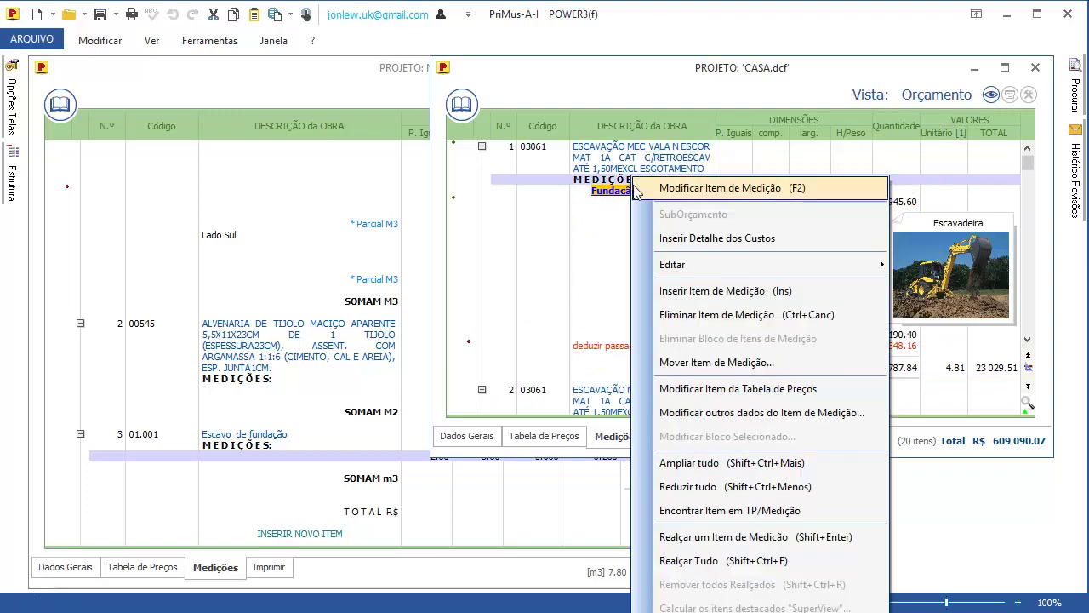
{"action": "left_click", "coordinate": [690, 487]}
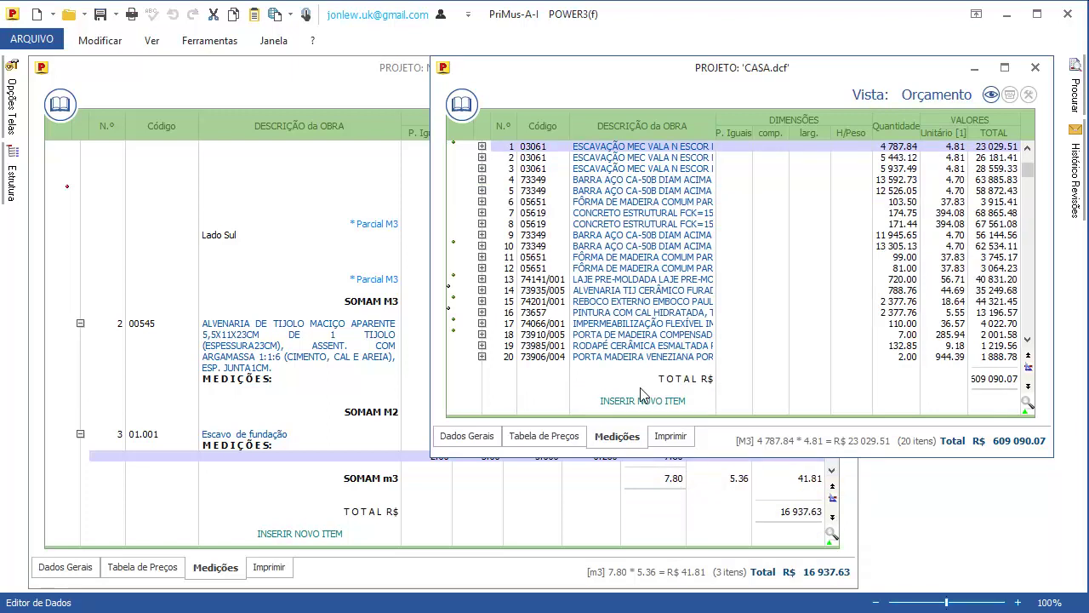
{"action": "key", "text": "shift+Down"}
{"action": "key", "text": "shift+Down"}
{"action": "key", "text": "shift+Down"}
{"action": "key", "text": "shift+Down"}
{"action": "key", "text": "shift+Down"}
{"action": "key", "text": "shift+Down"}
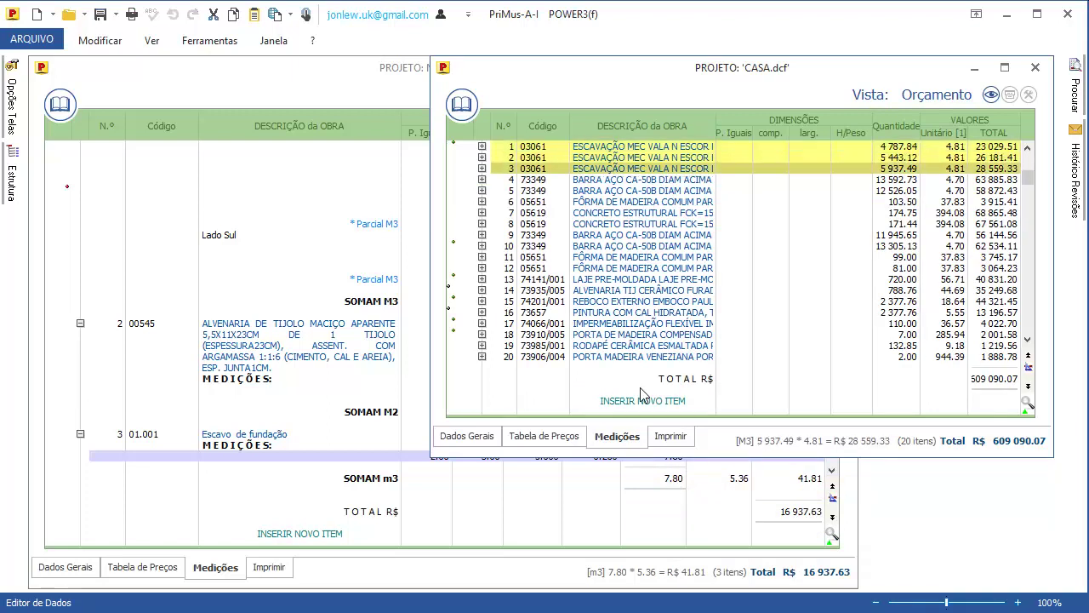
{"action": "key", "text": "shift+Down"}
{"action": "key", "text": "shift+Down"}
{"action": "key", "text": "shift+Down"}
{"action": "key", "text": "shift+Down"}
{"action": "key", "text": "shift+Down"}
{"action": "key", "text": "shift+Down"}
{"action": "key", "text": "shift+Down"}
{"action": "key", "text": "shift+Down"}
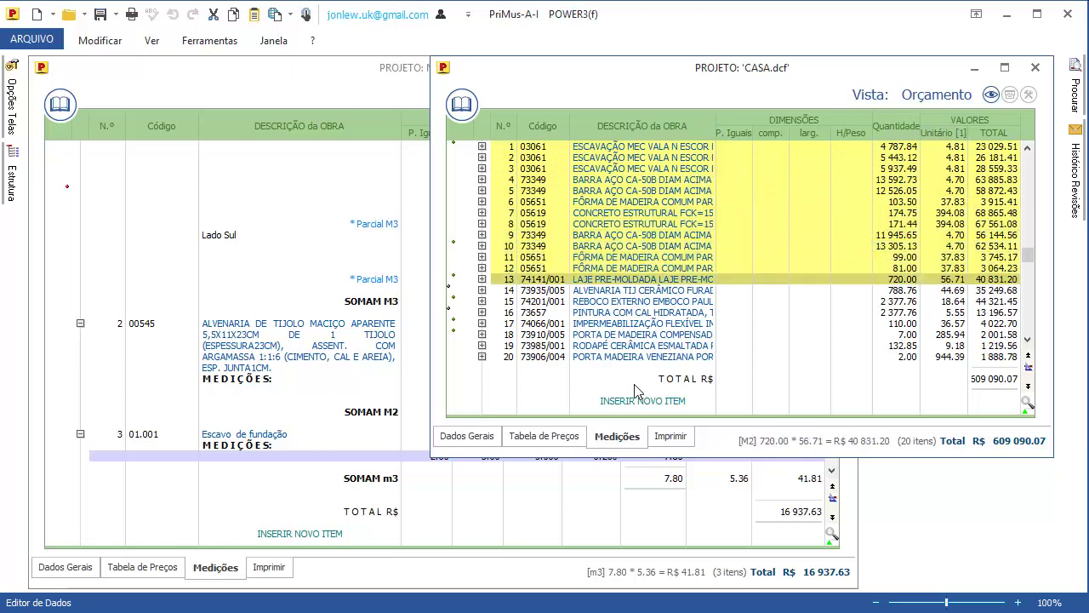
{"action": "mouse_move", "coordinate": [604, 214]}
{"action": "left_mouse_down"}
{"action": "mouse_move", "coordinate": [417, 412]}
{"action": "mouse_move", "coordinate": [251, 475]}
{"action": "mouse_move", "coordinate": [225, 471]}
{"action": "left_mouse_up"}
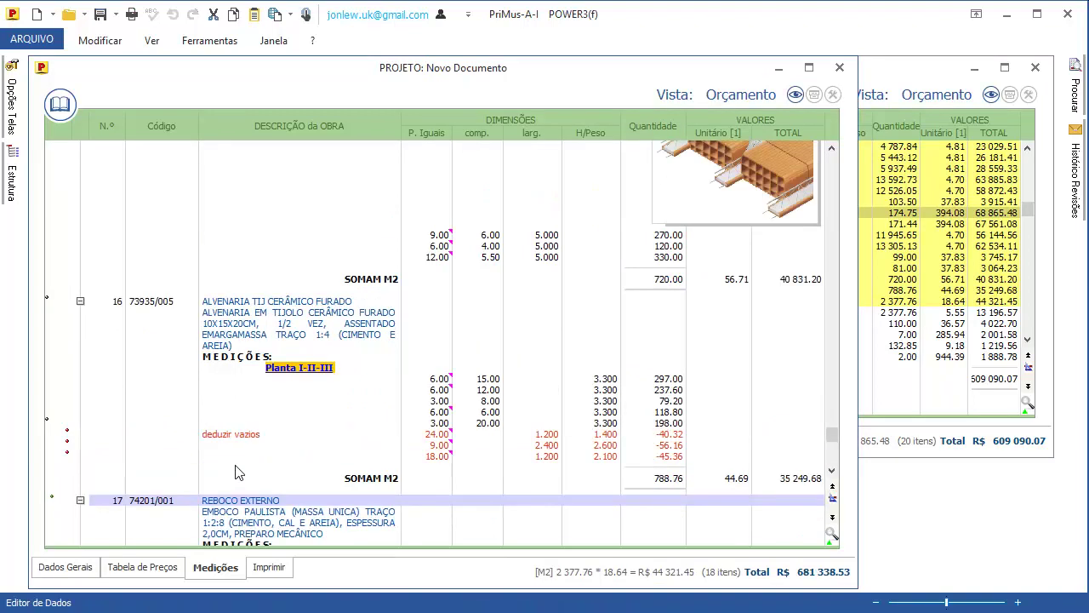
Look through the copied items in the new document, up to the Fundação NORTE-SUL measurements of item 03061
{"action": "left_click", "coordinate": [237, 473]}
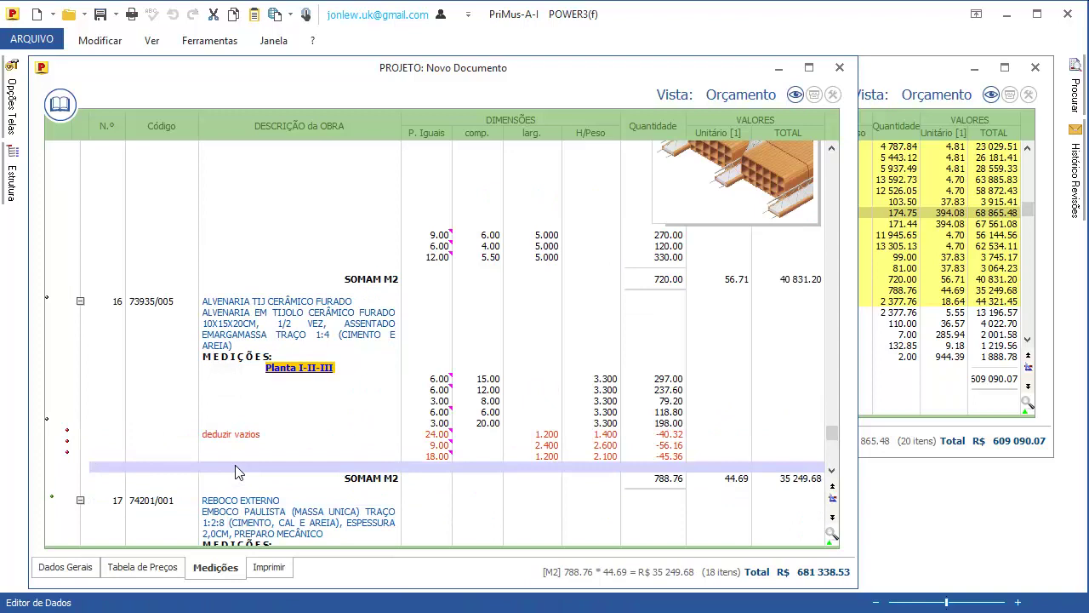
{"action": "key", "text": "Page_Up"}
{"action": "key", "text": "Page_Up"}
{"action": "key", "text": "Page_Up"}
{"action": "key", "text": "Page_Up"}
{"action": "key", "text": "Page_Up"}
{"action": "key", "text": "Page_Up"}
{"action": "key", "text": "Page_Up"}
{"action": "key", "text": "Page_Up"}
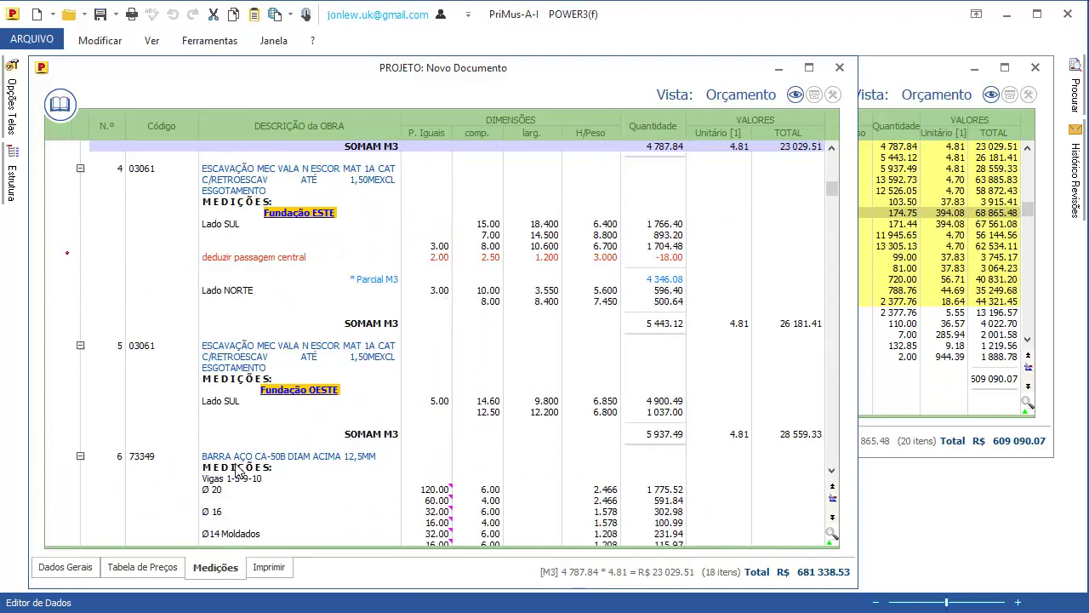
{"action": "key", "text": "Page_Up"}
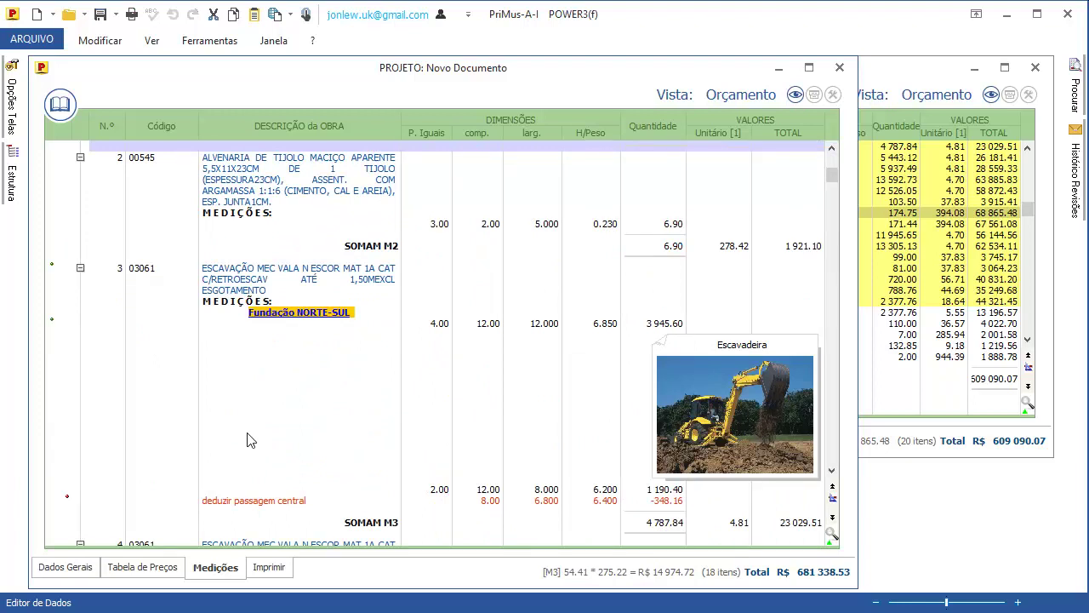
{"action": "left_click", "coordinate": [243, 295]}
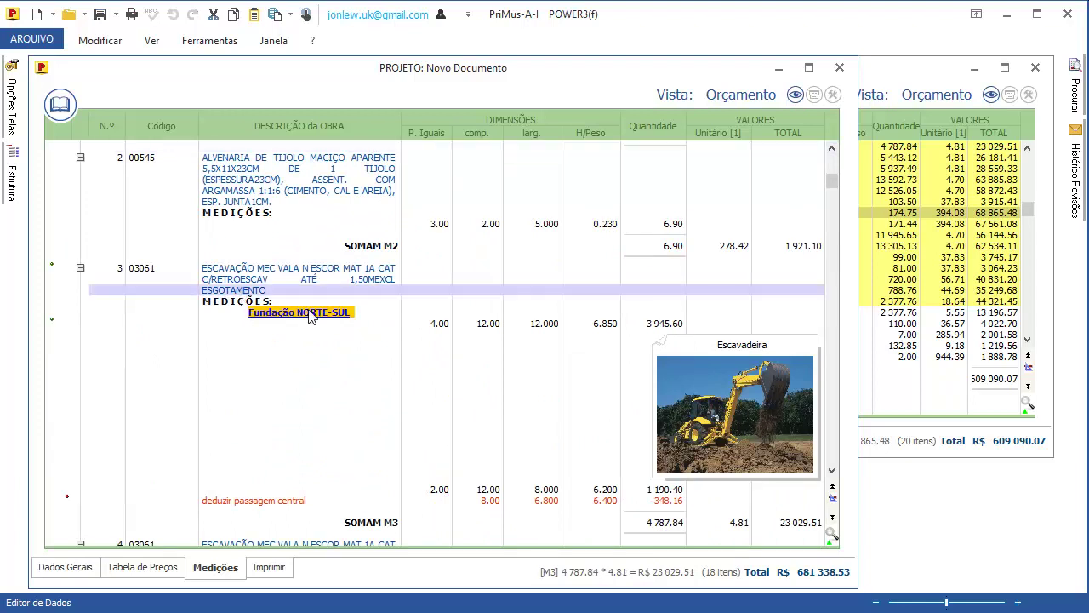
{"action": "left_click", "coordinate": [449, 325]}
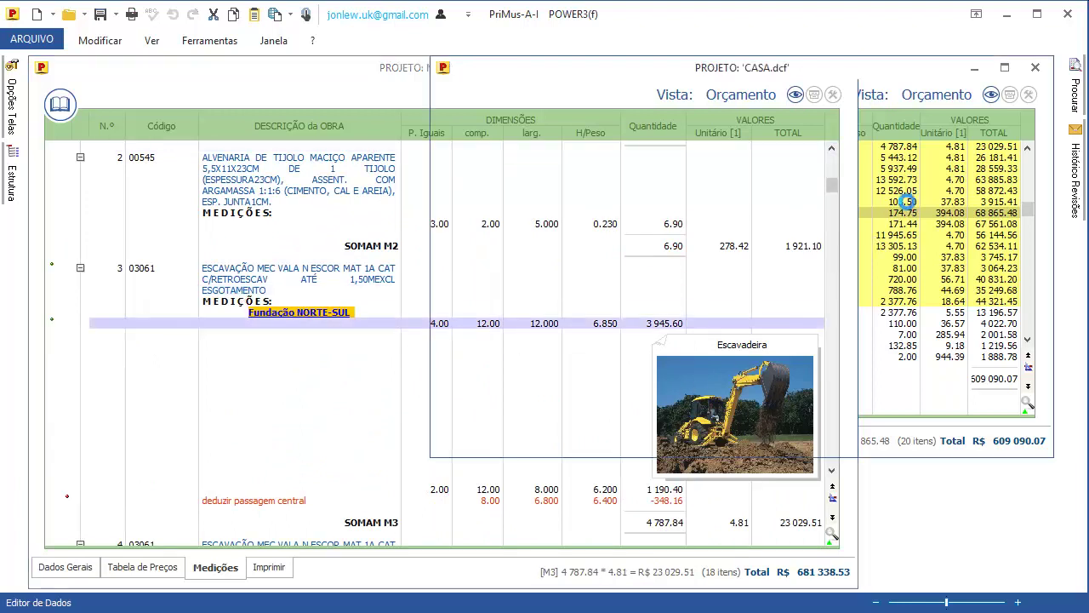
Expand the first item in CASA.dcf to compare its measurements with the copied ones, and close that project
{"action": "left_click", "coordinate": [899, 204]}
{"action": "left_click", "coordinate": [482, 147]}
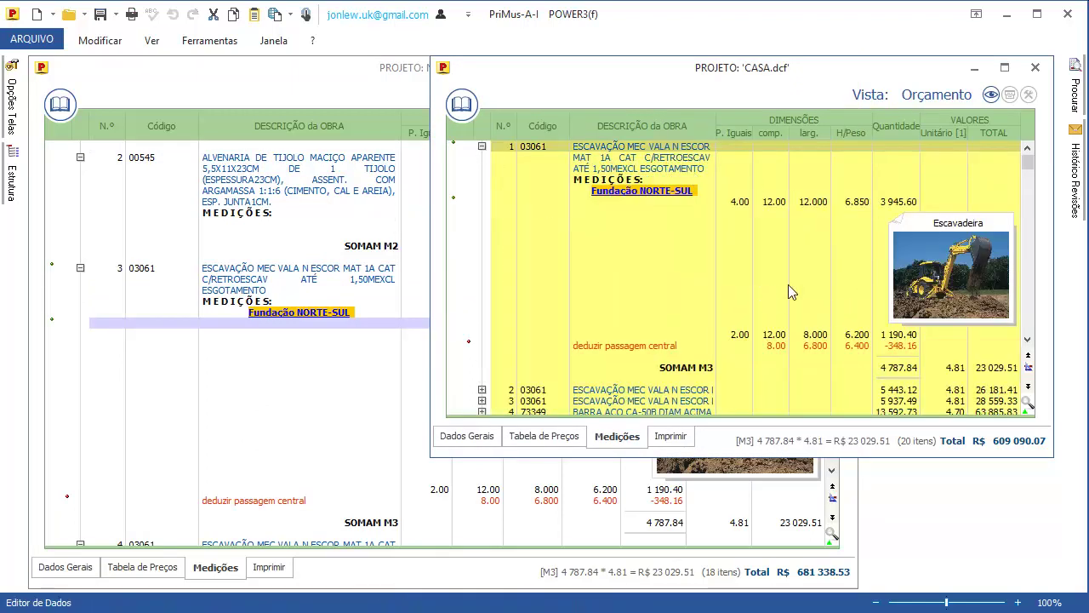
{"action": "left_click", "coordinate": [1032, 67]}
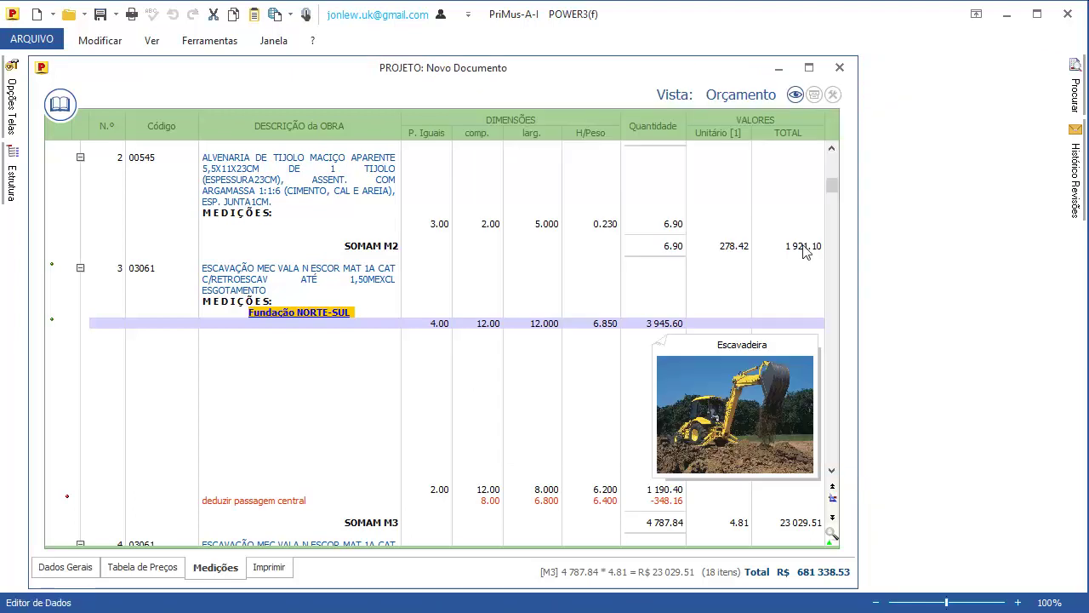
Maximize the document and set the length of the first Fundação NORTE-SUL measurement in item 3 (03061) to 8
{"action": "left_click", "coordinate": [808, 67]}
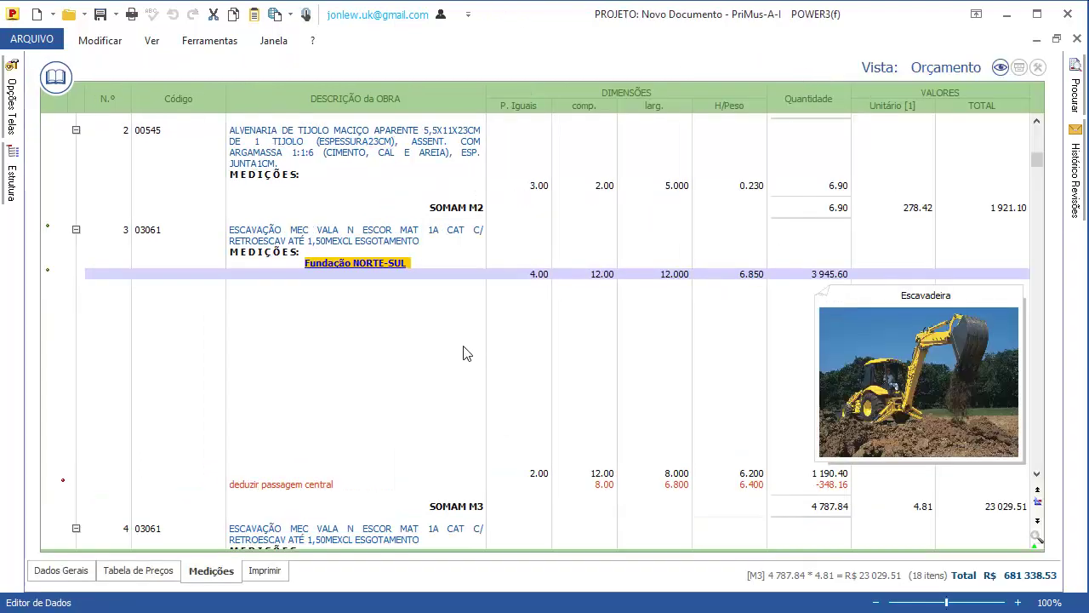
{"action": "left_click", "coordinate": [595, 274]}
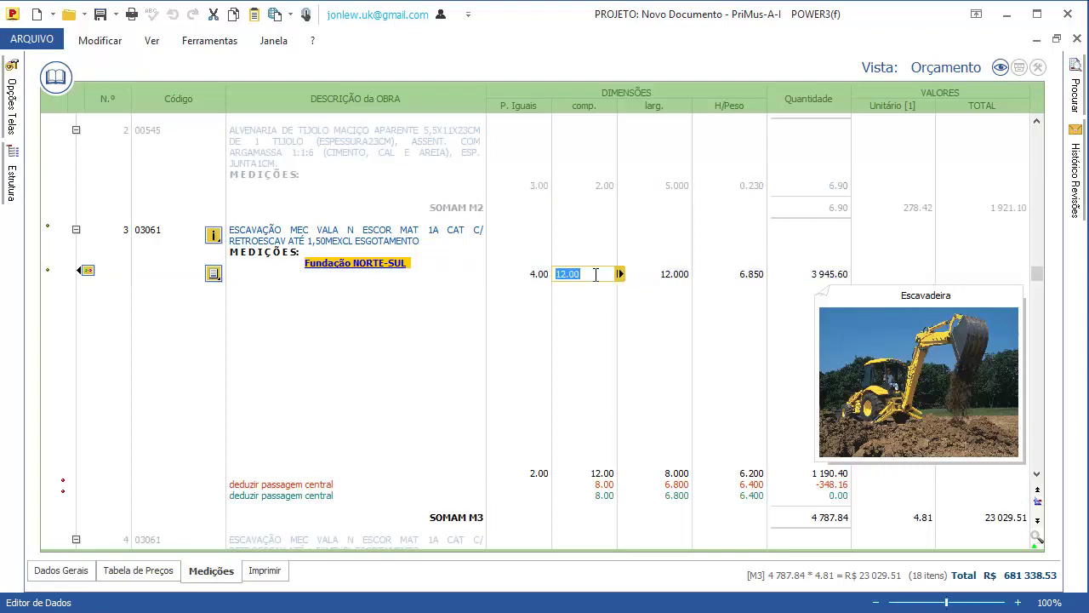
{"action": "type", "text": "8"}
{"action": "key", "text": "Return"}
{"action": "key", "text": "Return"}
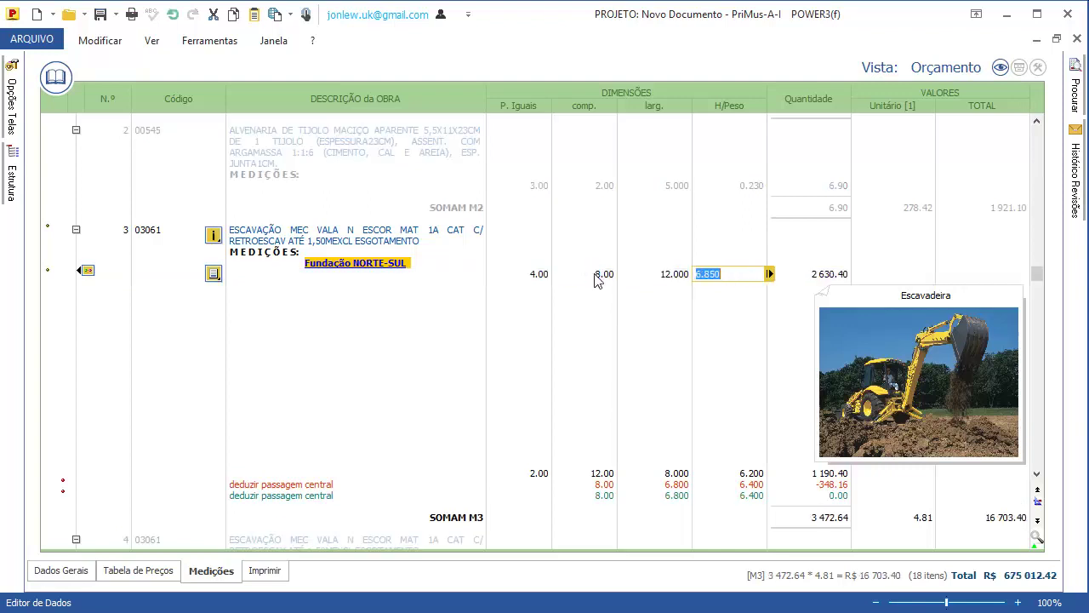
{"action": "key", "text": "Return"}
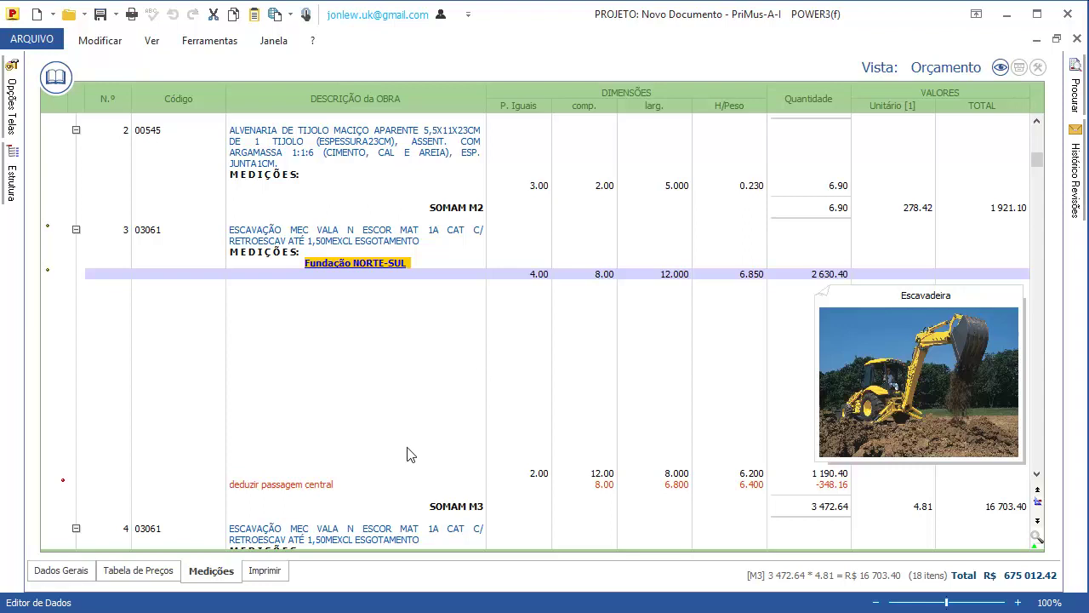
Open the print preview of the Composição de Preços report and look at its second page
{"action": "left_click", "coordinate": [267, 574]}
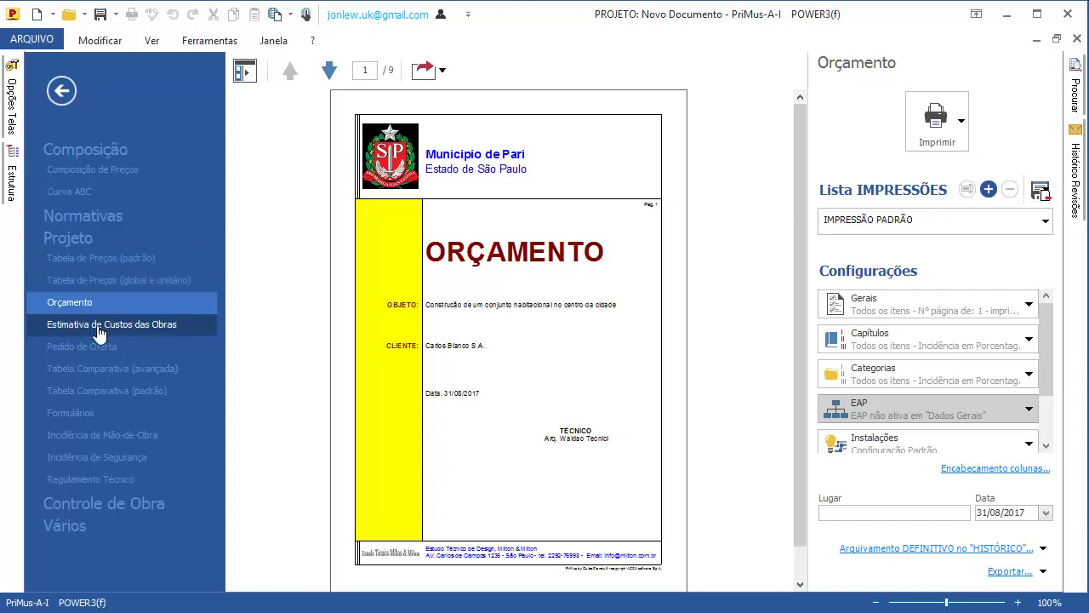
{"action": "left_click", "coordinate": [109, 172]}
{"action": "scroll", "coordinate": [431, 304], "scroll_direction": "up", "scroll_amount": 1}
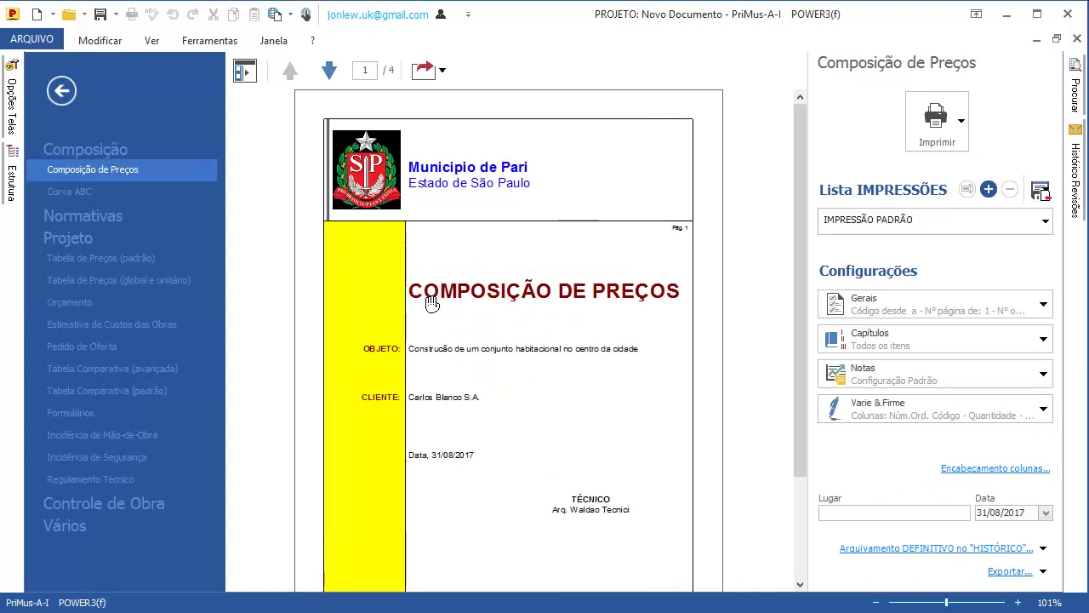
{"action": "scroll", "coordinate": [431, 304], "scroll_direction": "up", "scroll_amount": 1}
{"action": "key", "text": "Page_Down"}
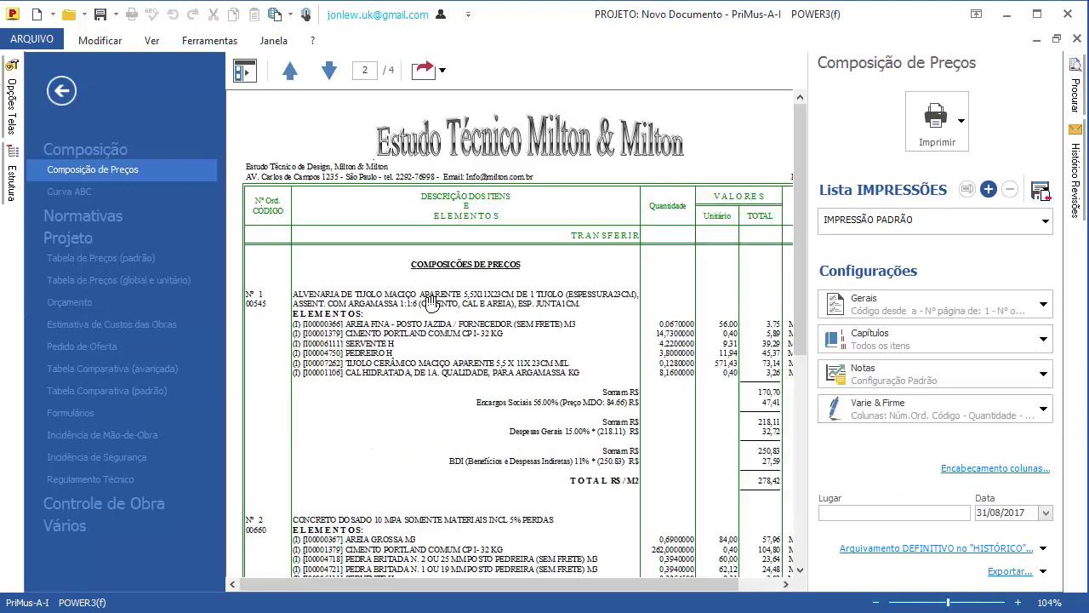
{"action": "left_click_drag", "start_coordinate": [431, 304], "coordinate": [379, 230]}
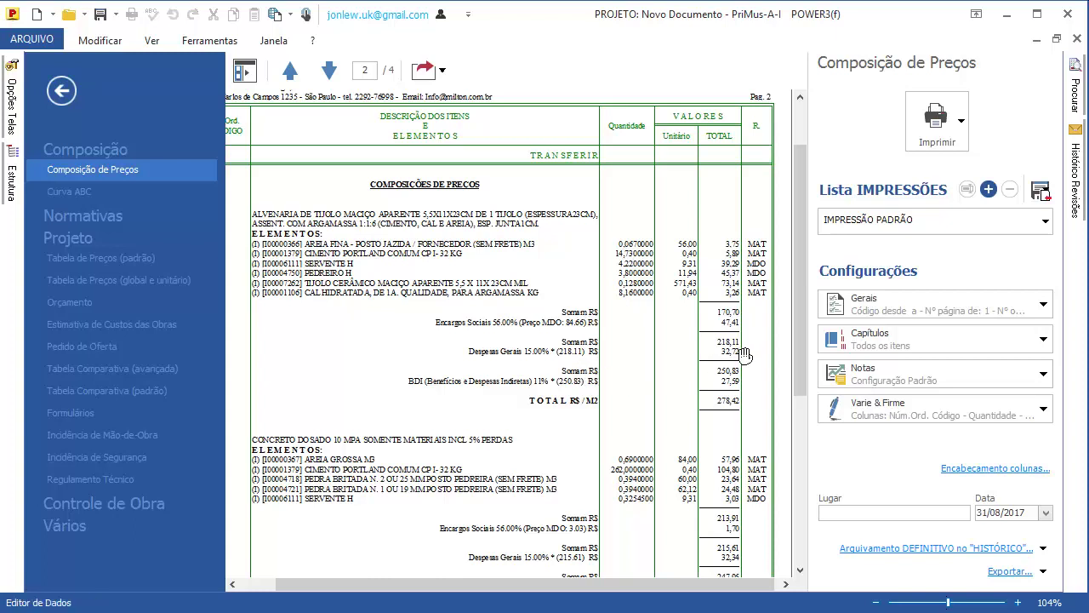
Switch the Composição de Preços report to the model Tipo "2" - AVCP and check the regrouped elements on the page
{"action": "left_click", "coordinate": [876, 316]}
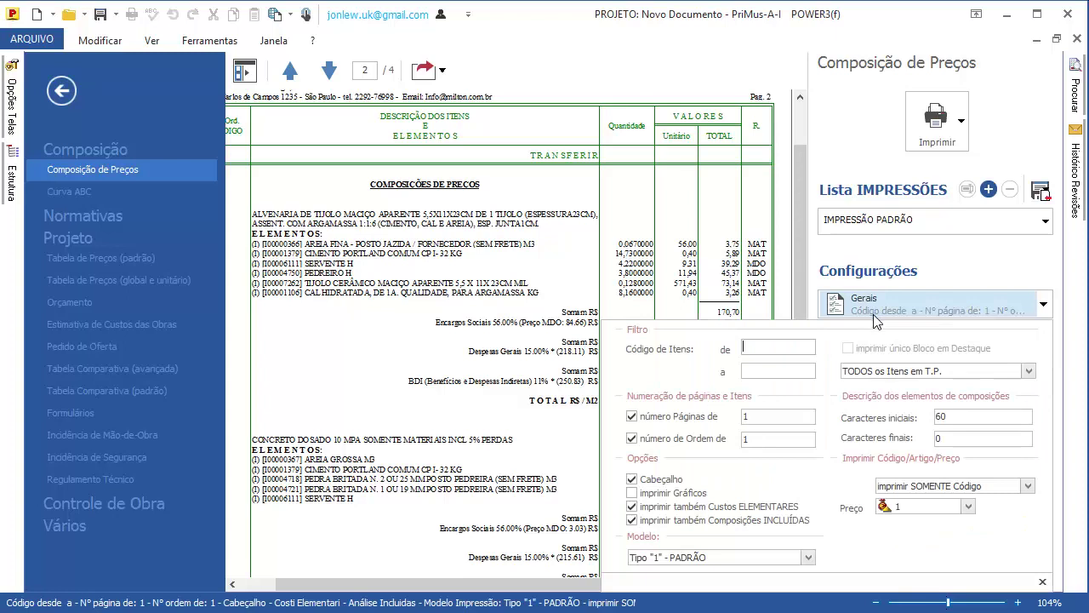
{"action": "left_click", "coordinate": [807, 558]}
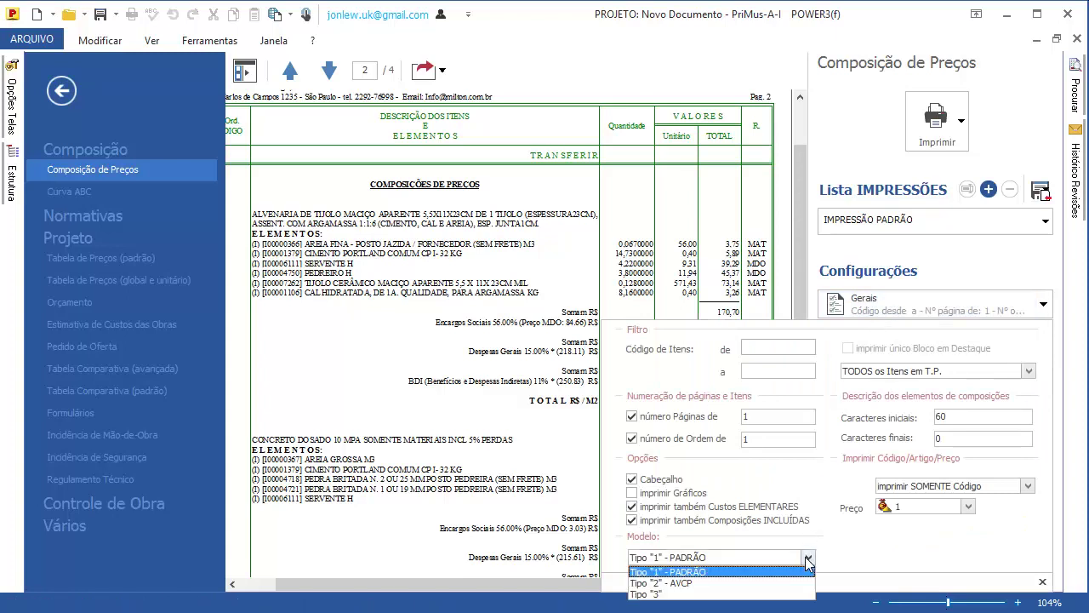
{"action": "left_click", "coordinate": [766, 584]}
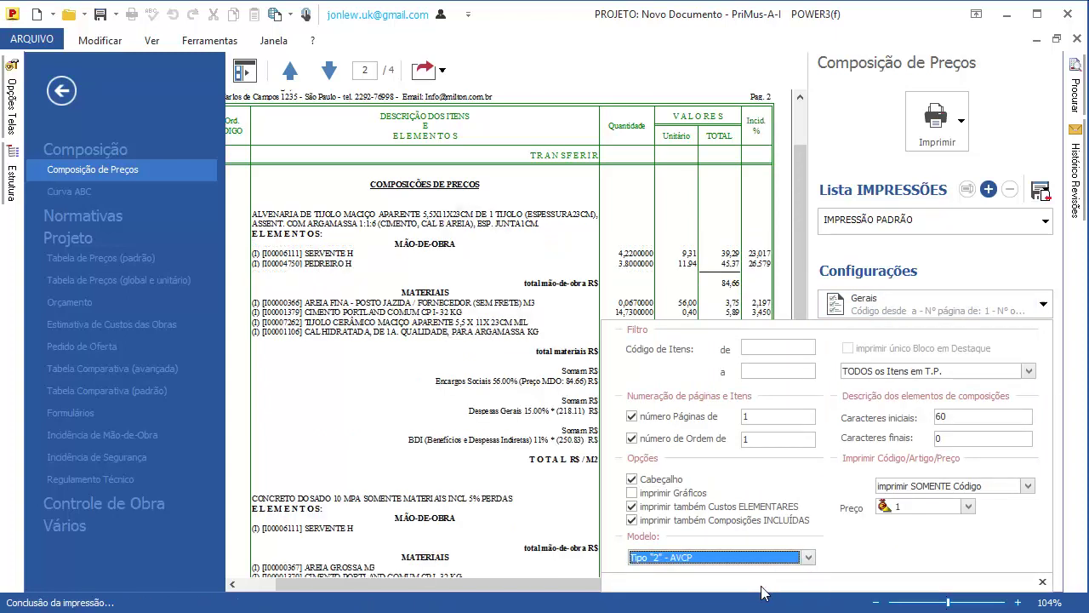
{"action": "scroll", "coordinate": [519, 409], "scroll_direction": "down", "scroll_amount": 1}
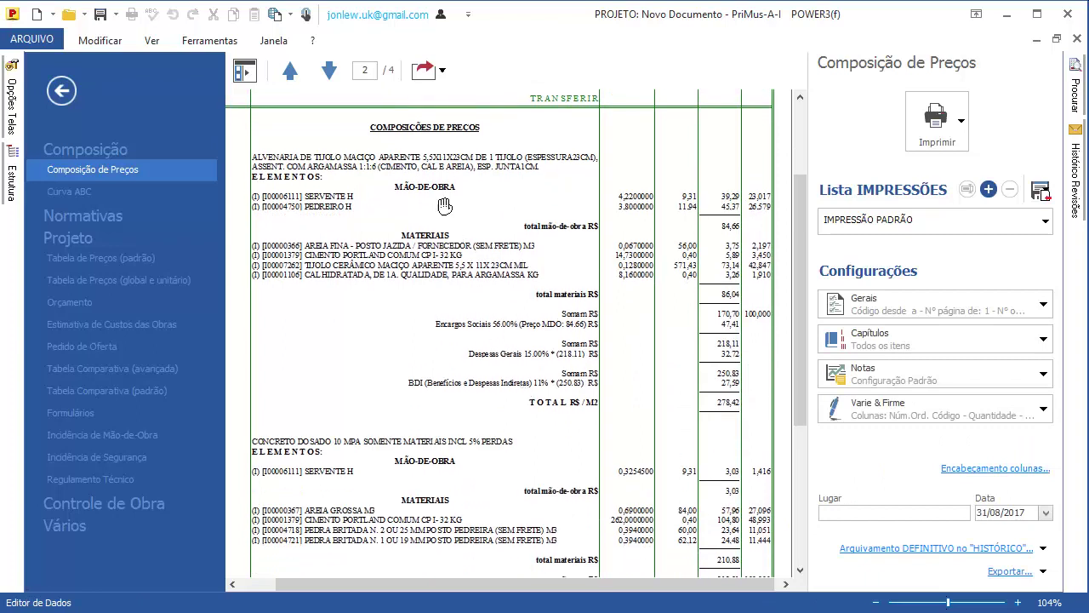
{"action": "scroll", "coordinate": [495, 314], "scroll_direction": "down", "scroll_amount": 1}
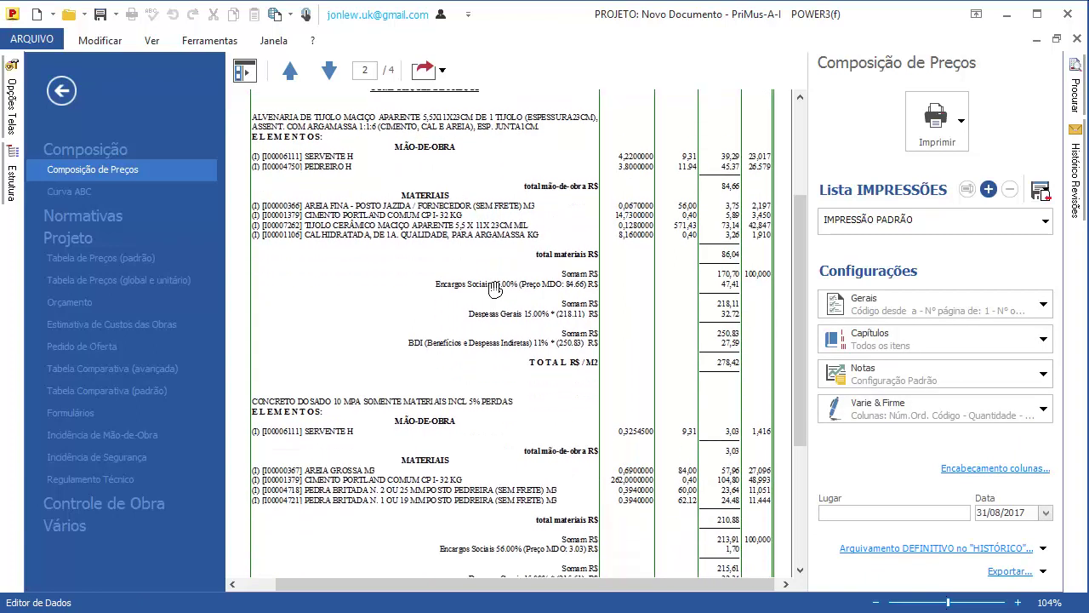
Preview the Curva ABC report and look through its item and basic price pages
{"action": "left_click", "coordinate": [81, 200]}
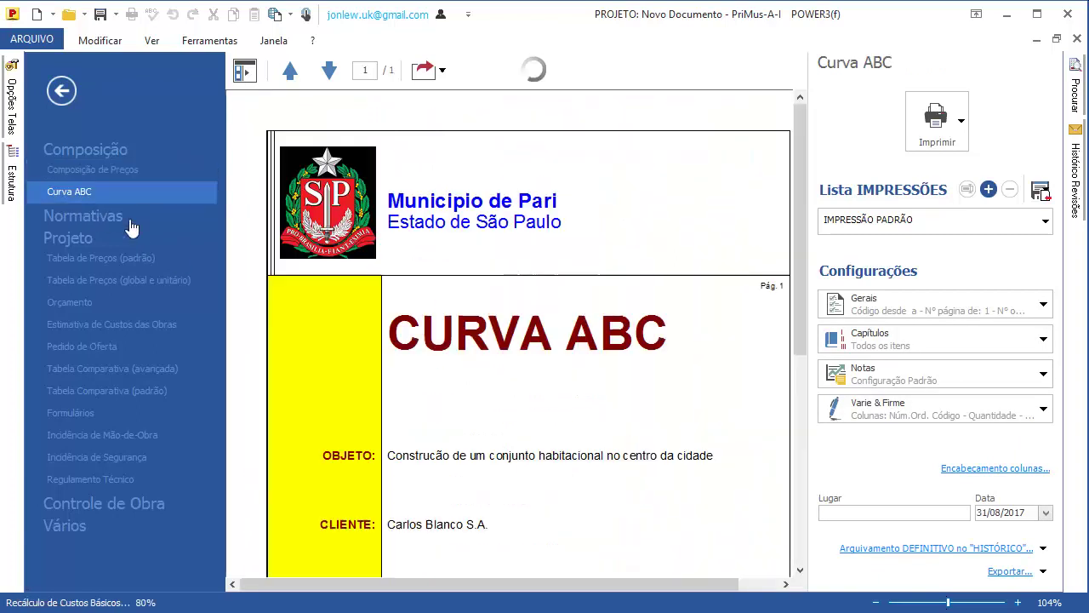
{"action": "left_click_drag", "start_coordinate": [470, 382], "coordinate": [450, 343]}
{"action": "scroll", "coordinate": [451, 342], "scroll_direction": "down", "scroll_amount": 3}
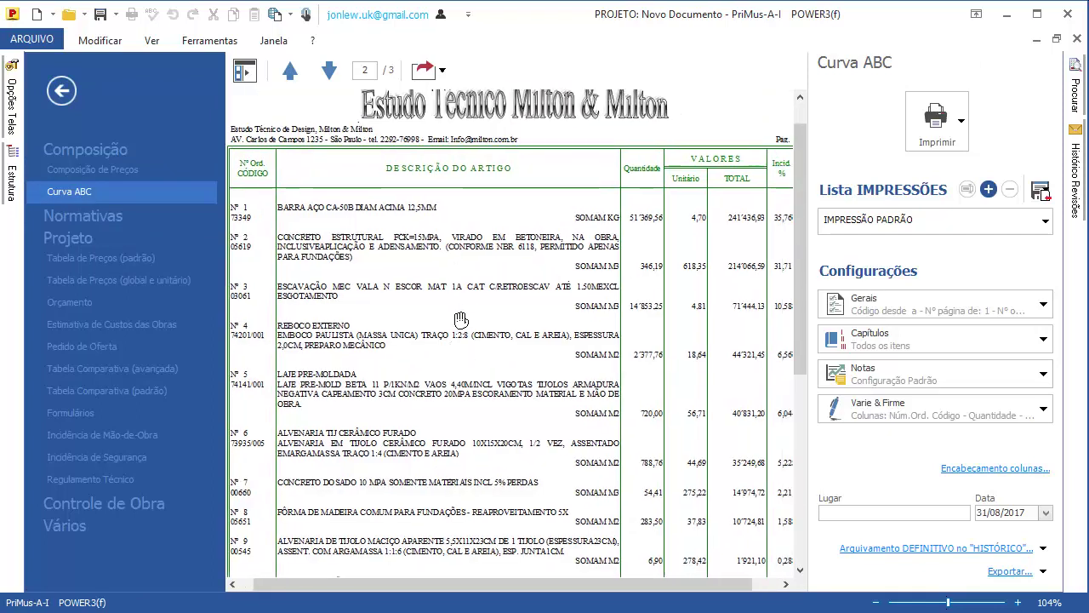
{"action": "scroll", "coordinate": [593, 298], "scroll_direction": "down", "scroll_amount": 3}
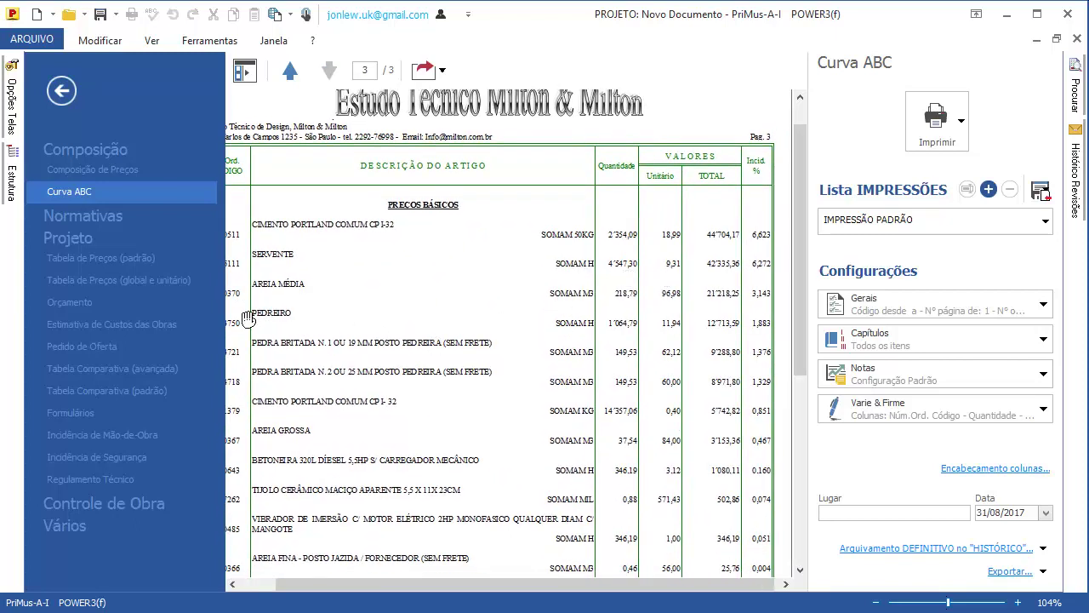
Preview the Tabela de Preços (padrão) report and look at its list of items
{"action": "left_click", "coordinate": [108, 264]}
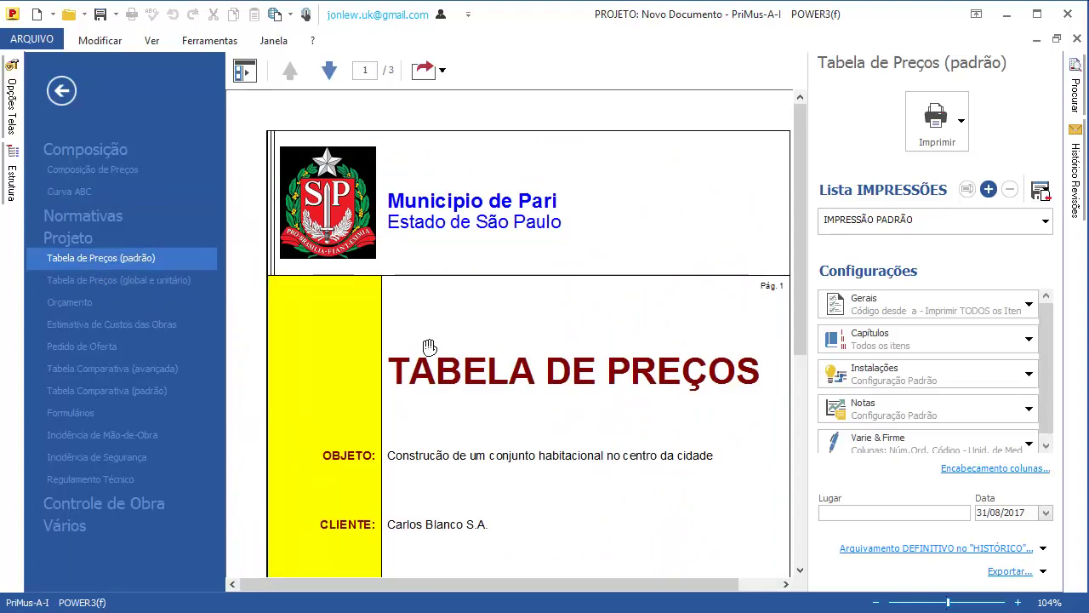
{"action": "scroll", "coordinate": [430, 346], "scroll_direction": "down", "scroll_amount": 3}
{"action": "scroll", "coordinate": [430, 332], "scroll_direction": "down", "scroll_amount": 1}
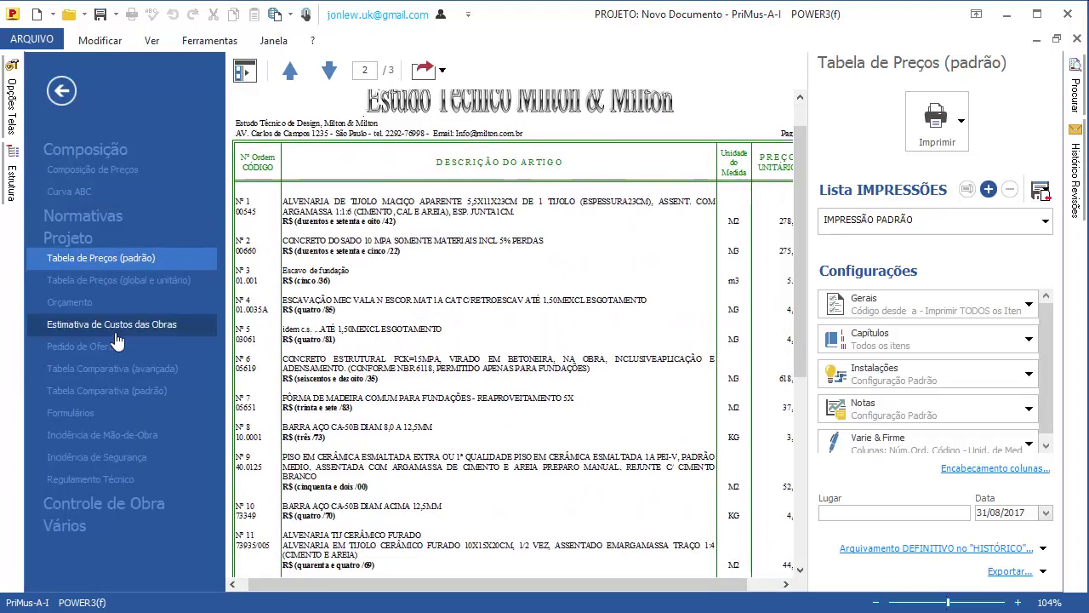
Preview the Orçamento report and include the graphics in its printout
{"action": "left_click", "coordinate": [86, 311]}
{"action": "scroll", "coordinate": [396, 342], "scroll_direction": "down", "scroll_amount": 3}
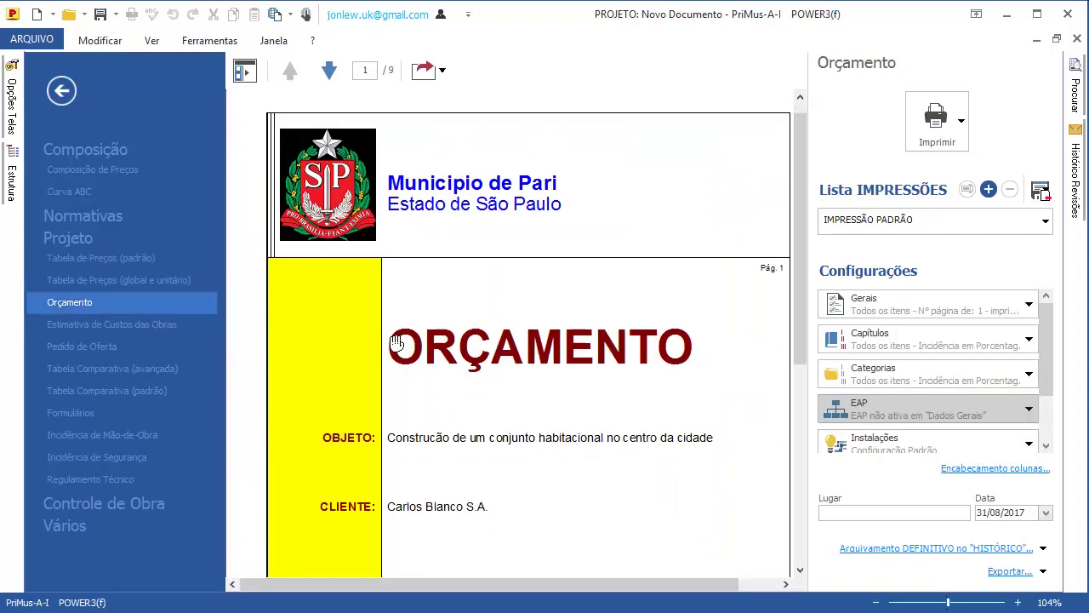
{"action": "left_click_drag", "start_coordinate": [428, 352], "coordinate": [426, 312]}
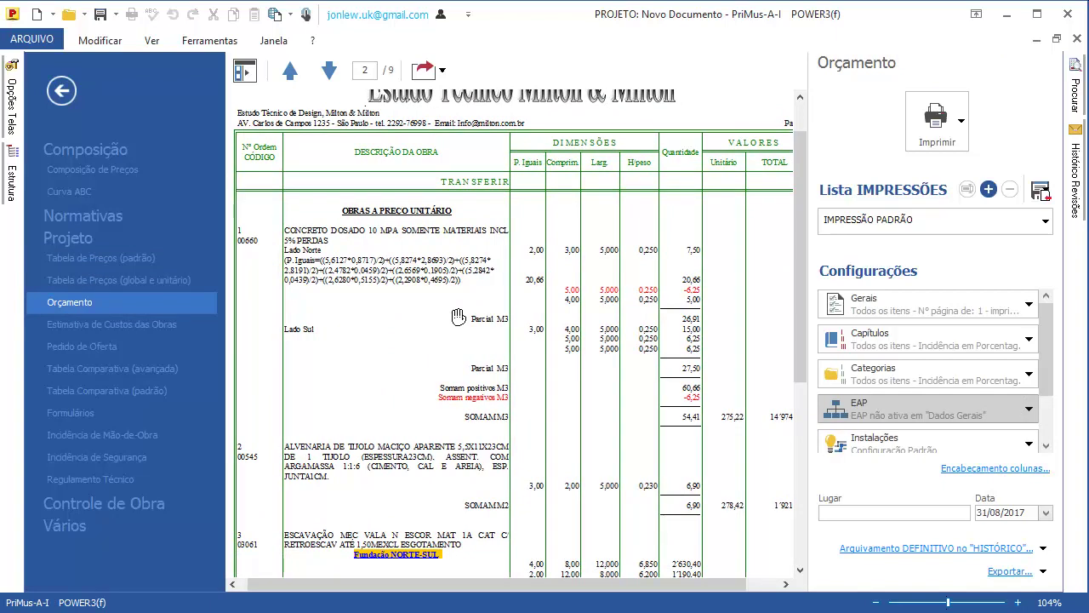
{"action": "left_click", "coordinate": [868, 308]}
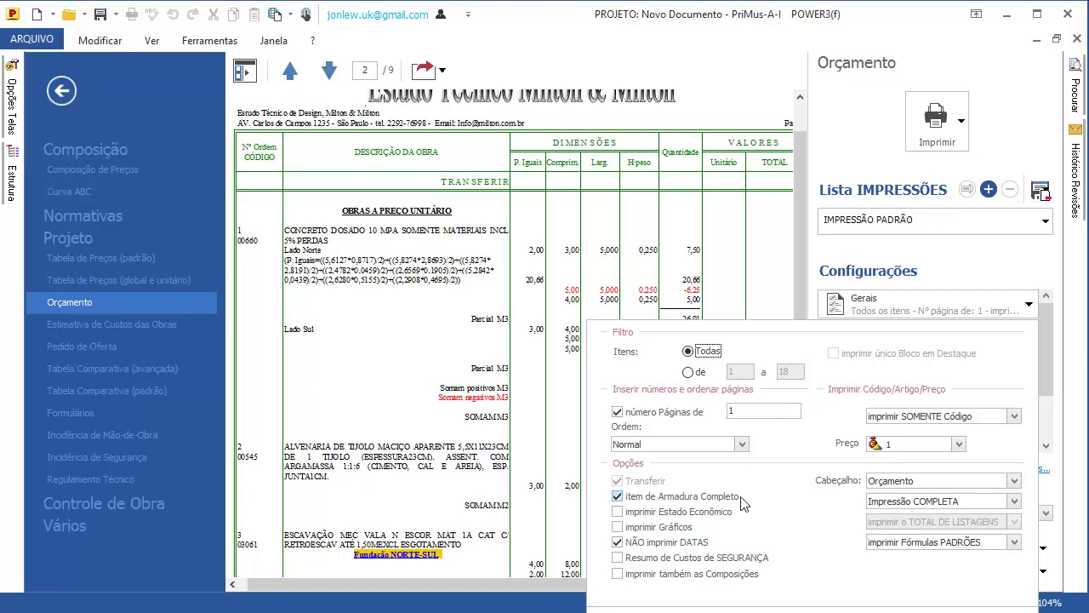
{"action": "left_click", "coordinate": [666, 532]}
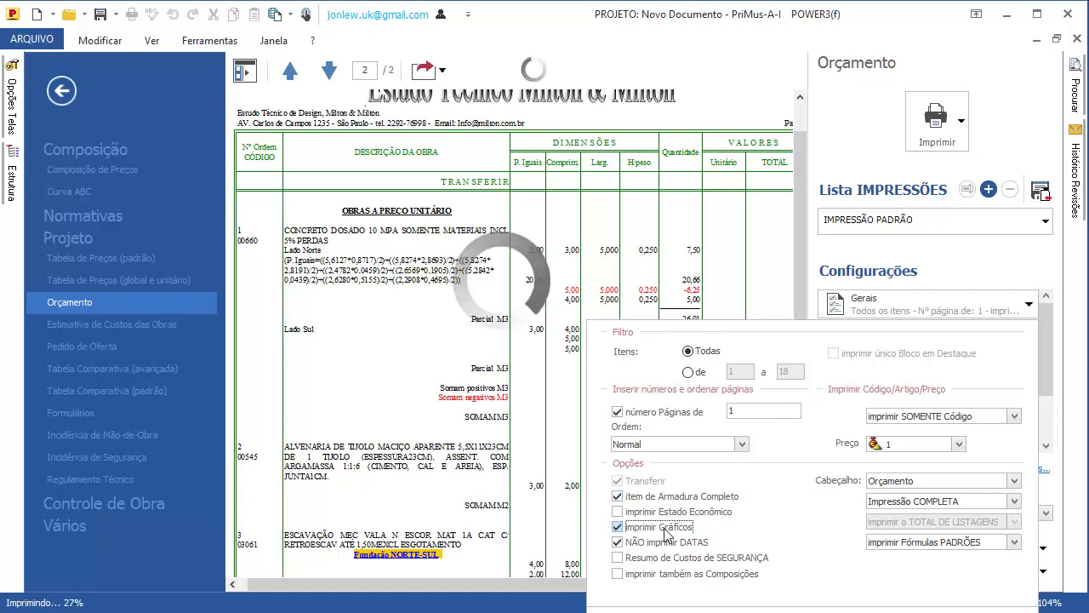
{"action": "scroll", "coordinate": [506, 466], "scroll_direction": "down", "scroll_amount": 1}
{"action": "scroll", "coordinate": [506, 467], "scroll_direction": "down", "scroll_amount": 1}
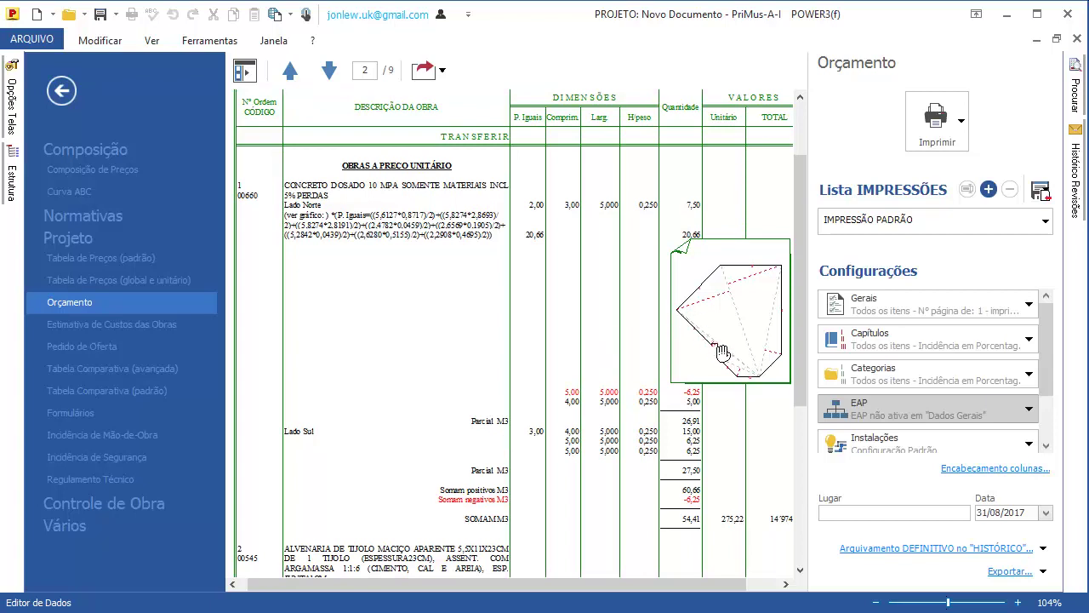
Include the titles of super categories, categories and sub categories in the Orçamento printout
{"action": "left_click", "coordinate": [896, 372]}
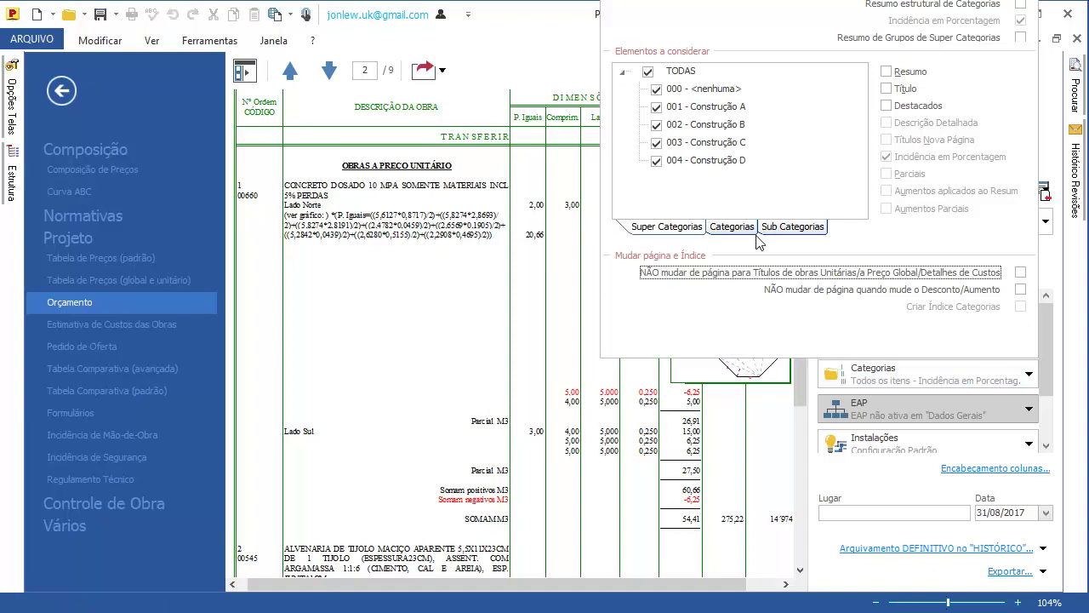
{"action": "left_click", "coordinate": [889, 90]}
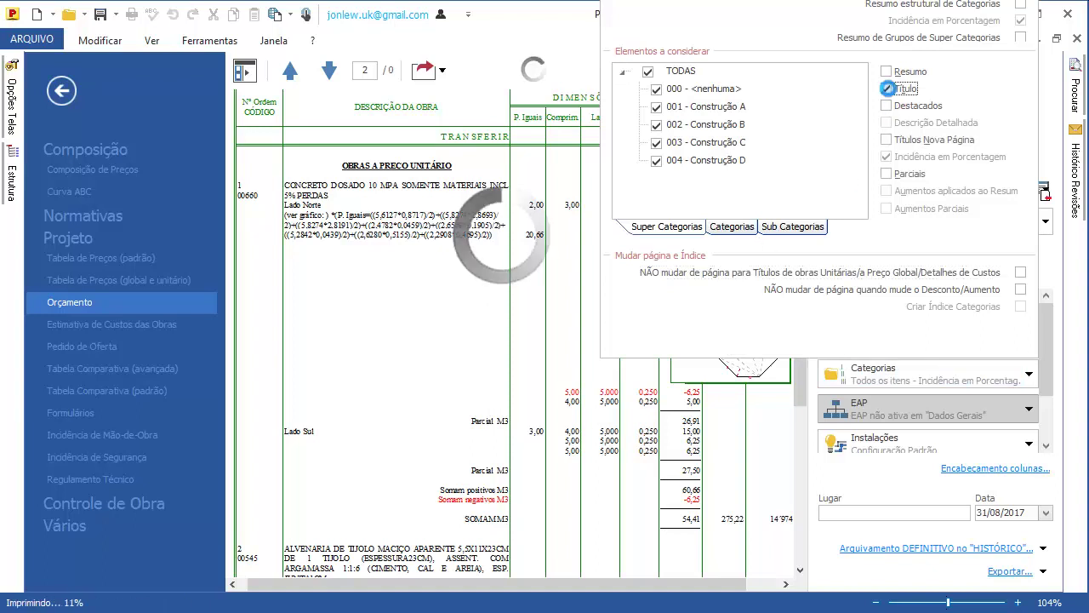
{"action": "left_click", "coordinate": [726, 230]}
{"action": "left_click", "coordinate": [886, 89]}
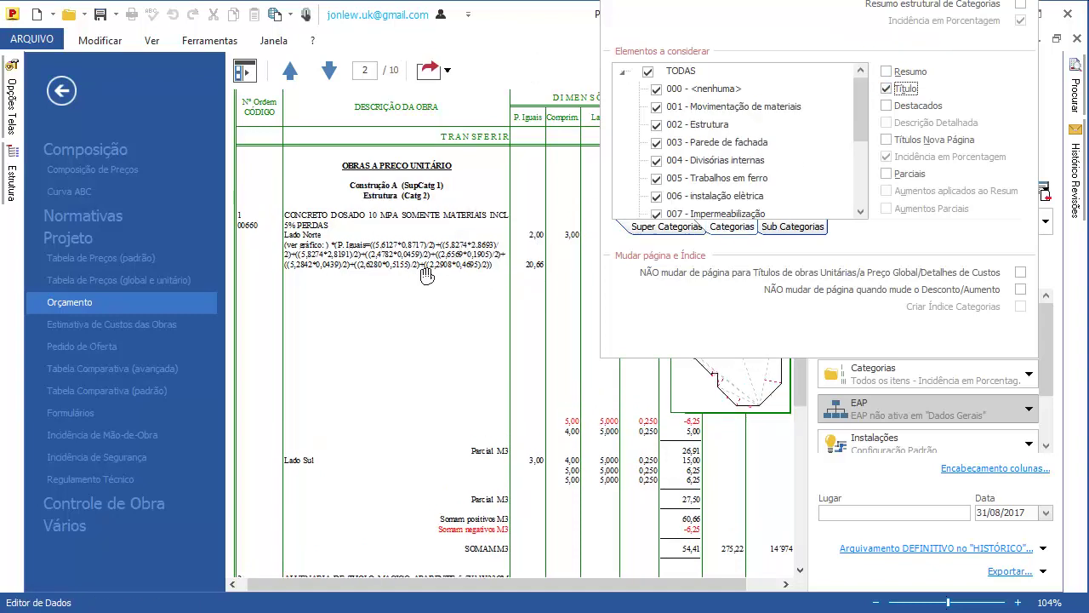
{"action": "left_click", "coordinate": [804, 227]}
{"action": "left_click", "coordinate": [887, 89]}
{"action": "left_click", "coordinate": [467, 292]}
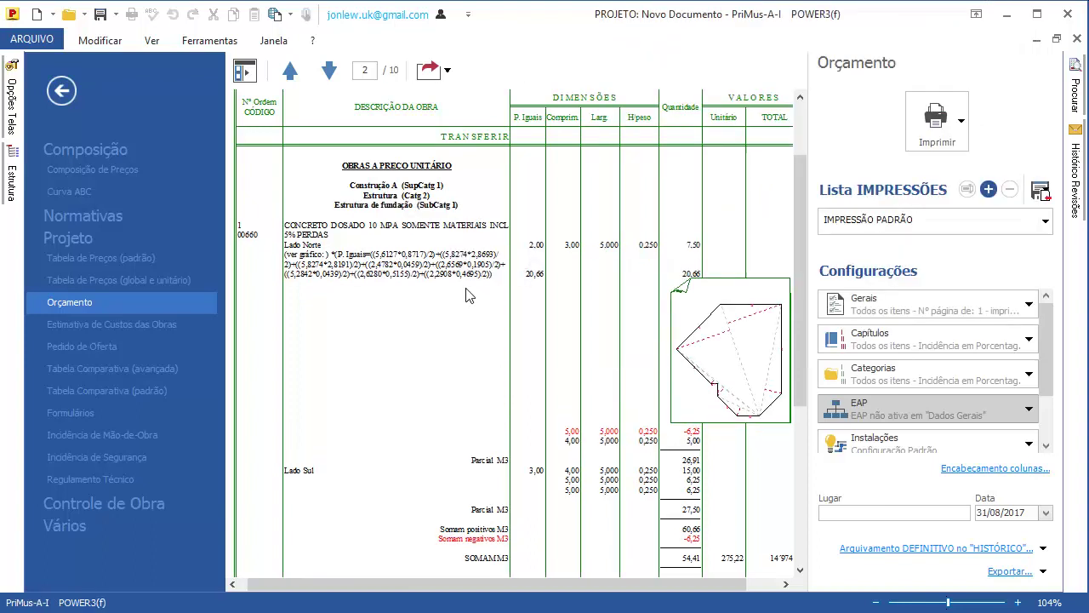
{"action": "left_click_drag", "start_coordinate": [475, 294], "coordinate": [492, 263]}
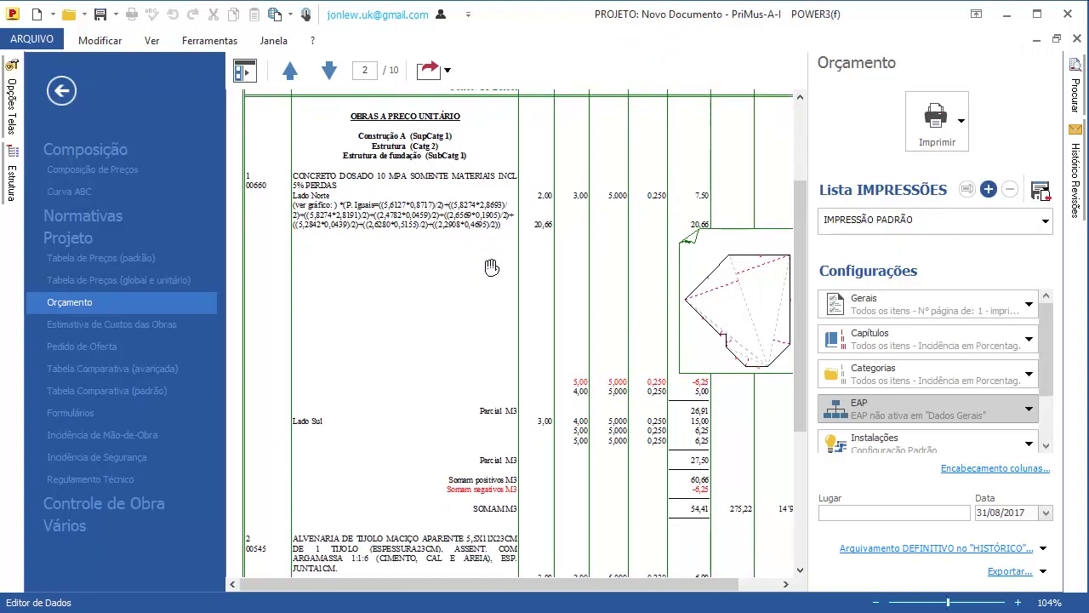
Include the price compositions in the Orçamento printout
{"action": "left_click", "coordinate": [857, 311]}
{"action": "left_click", "coordinate": [696, 577]}
{"action": "left_click_drag", "start_coordinate": [527, 450], "coordinate": [515, 318]}
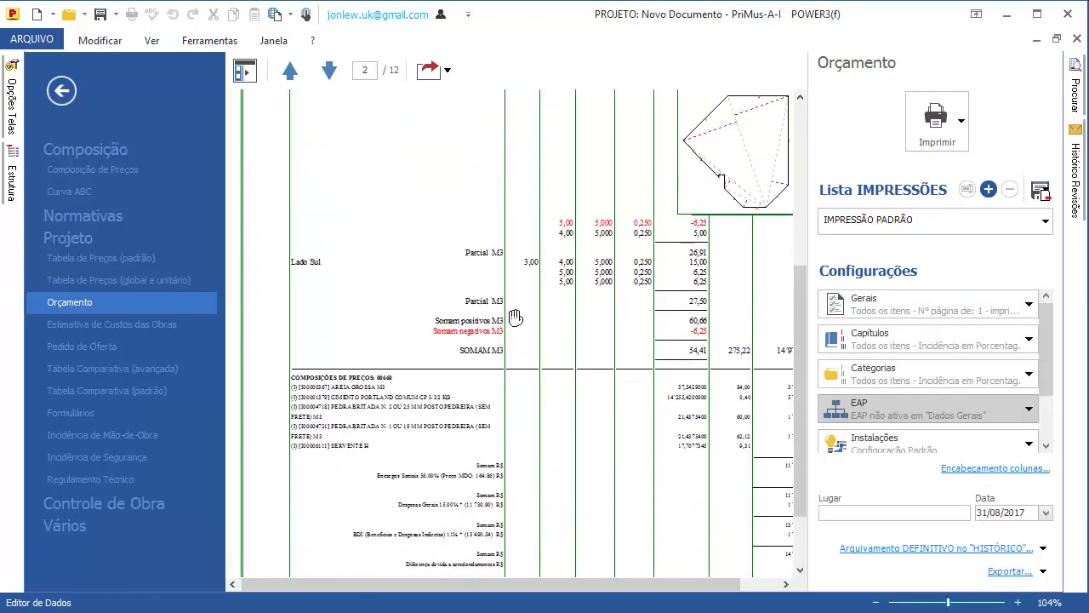
Examine the price composition of item 00660 on page 2 of the Orçamento preview, including its quantities and totals
{"action": "scroll", "coordinate": [516, 318], "scroll_direction": "up", "scroll_amount": 2}
{"action": "left_click_drag", "start_coordinate": [467, 277], "coordinate": [459, 238]}
{"action": "scroll", "coordinate": [460, 238], "scroll_direction": "up", "scroll_amount": 1}
{"action": "left_click_drag", "start_coordinate": [459, 279], "coordinate": [460, 149]}
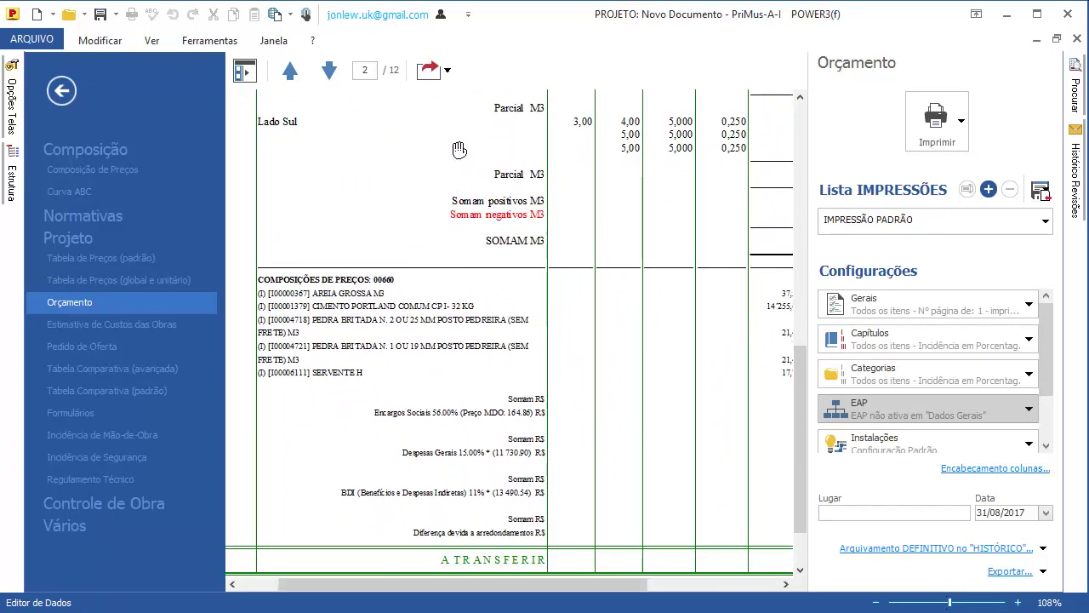
{"action": "left_click_drag", "start_coordinate": [474, 298], "coordinate": [436, 300]}
{"action": "left_click_drag", "start_coordinate": [508, 337], "coordinate": [447, 292]}
{"action": "left_click_drag", "start_coordinate": [542, 335], "coordinate": [466, 335]}
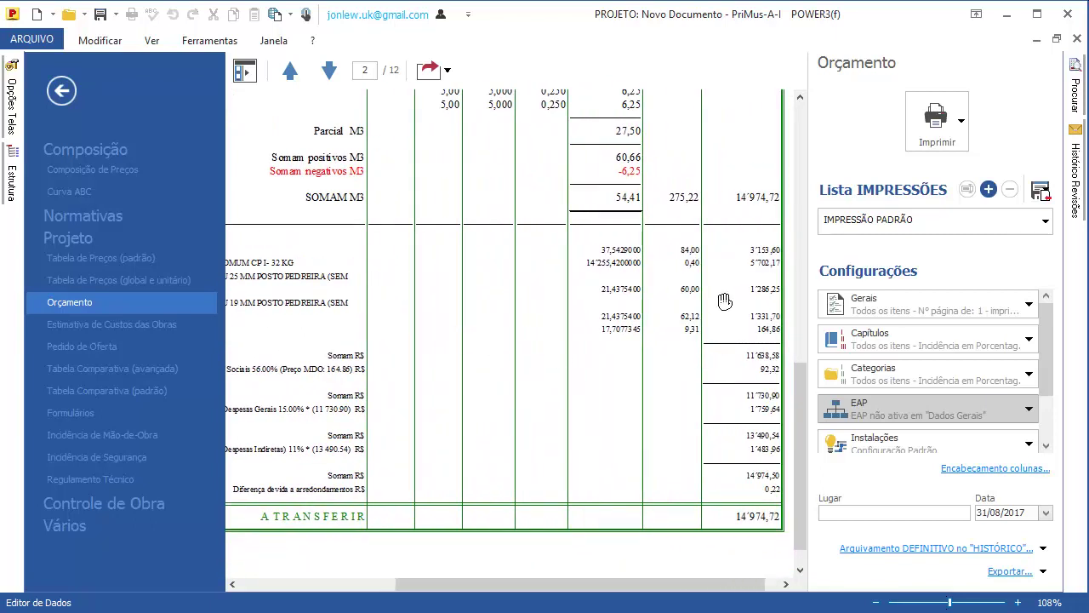
{"action": "scroll", "coordinate": [613, 376], "scroll_direction": "down", "scroll_amount": 2}
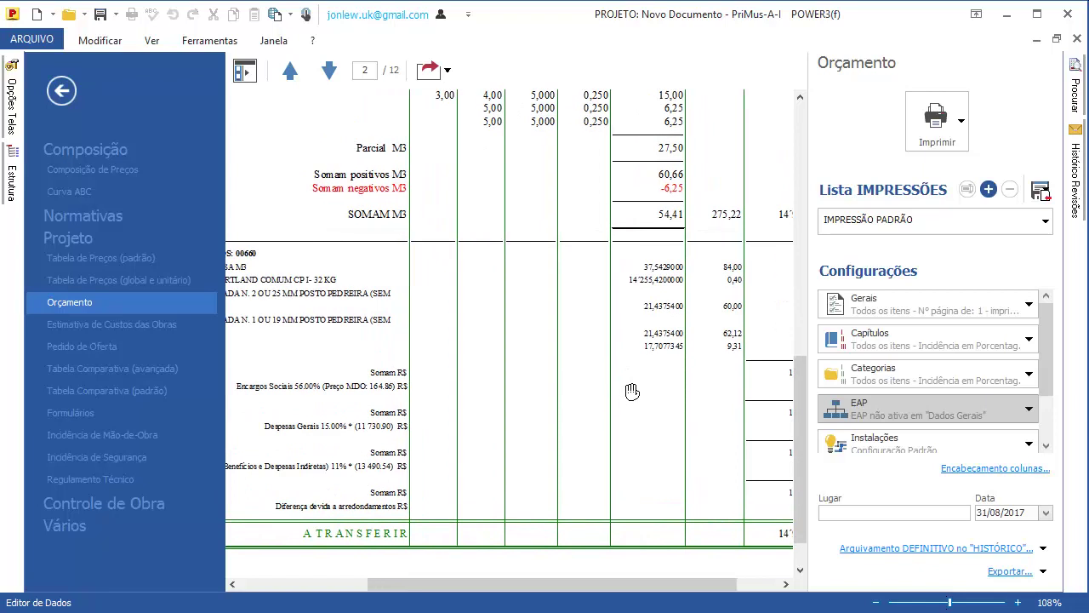
{"action": "scroll", "coordinate": [604, 378], "scroll_direction": "up", "scroll_amount": 5}
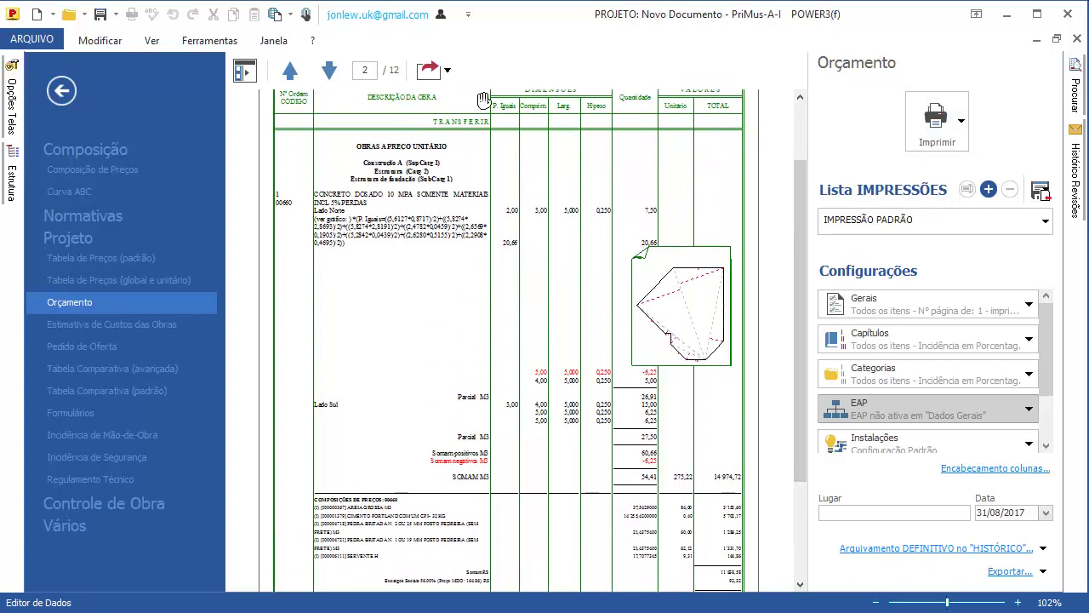
Look at the available export formats for the Orçamento report and return to the project's measurements
{"action": "left_click", "coordinate": [450, 73]}
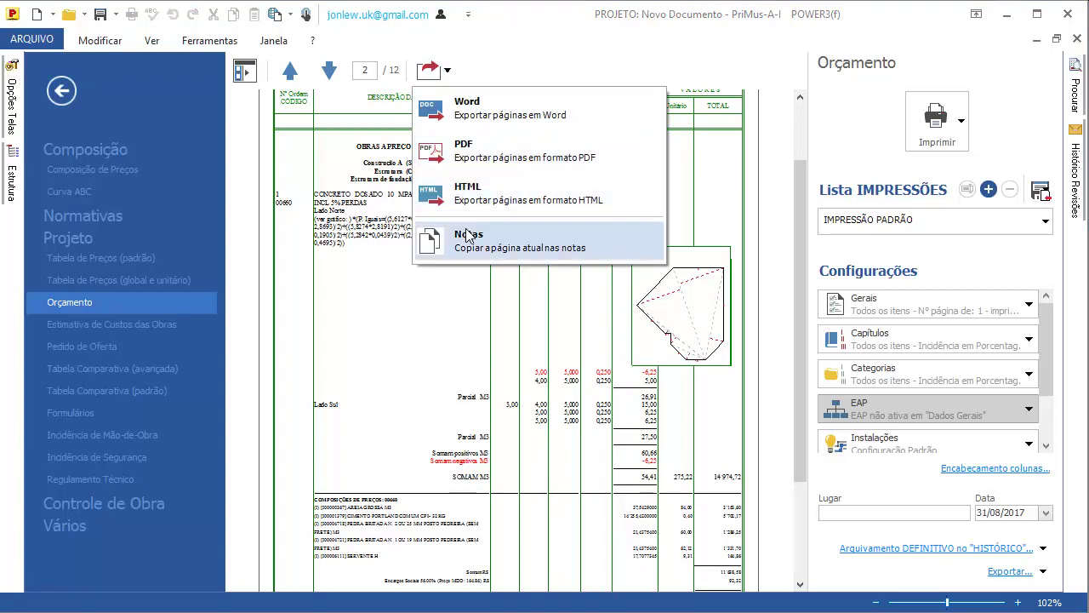
{"action": "left_click", "coordinate": [473, 344]}
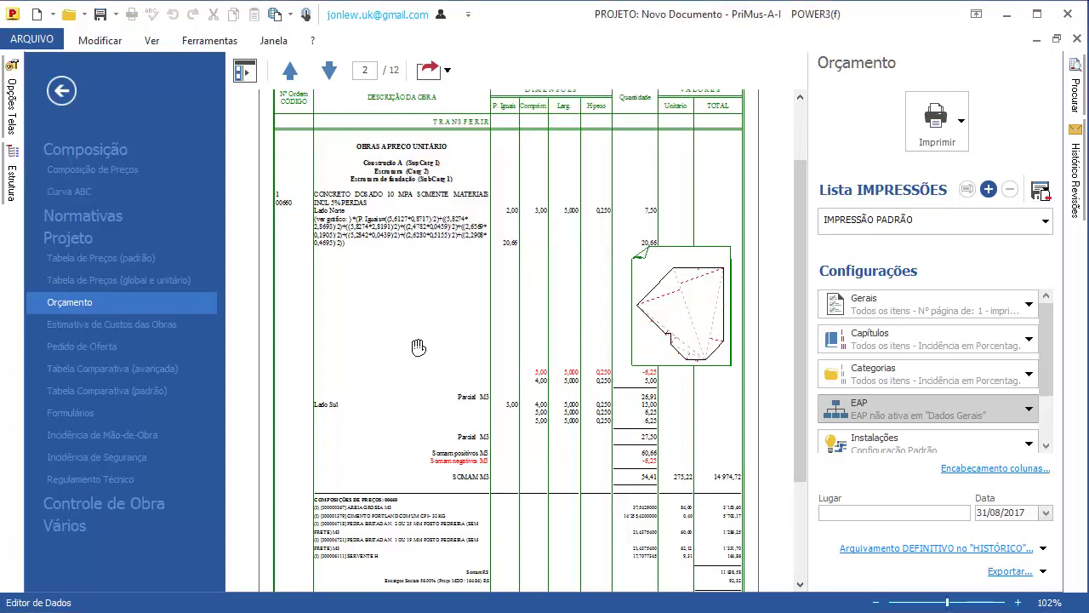
{"action": "left_click", "coordinate": [74, 101]}
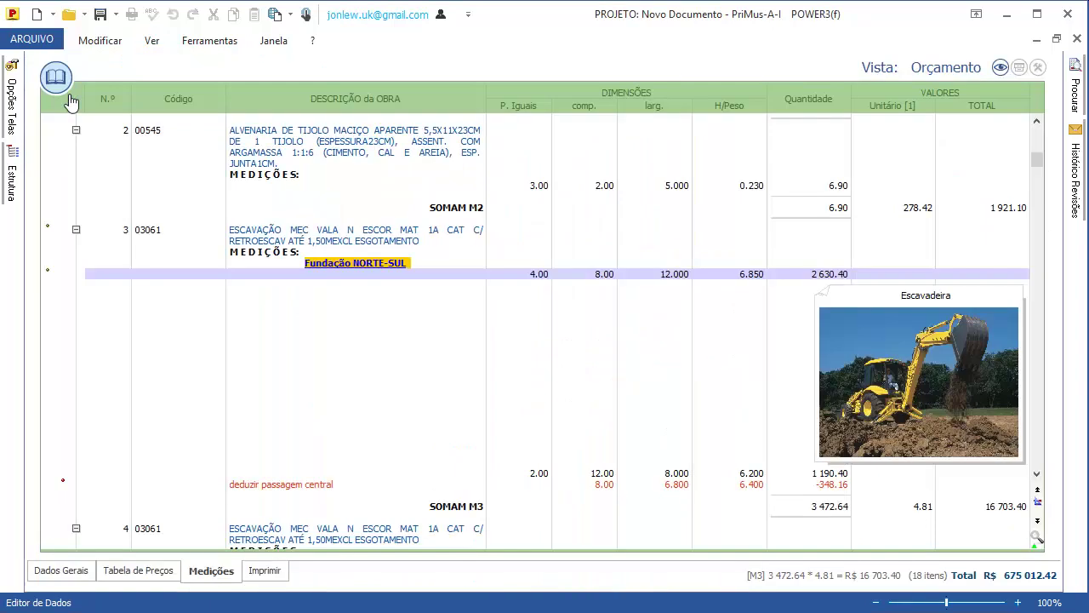